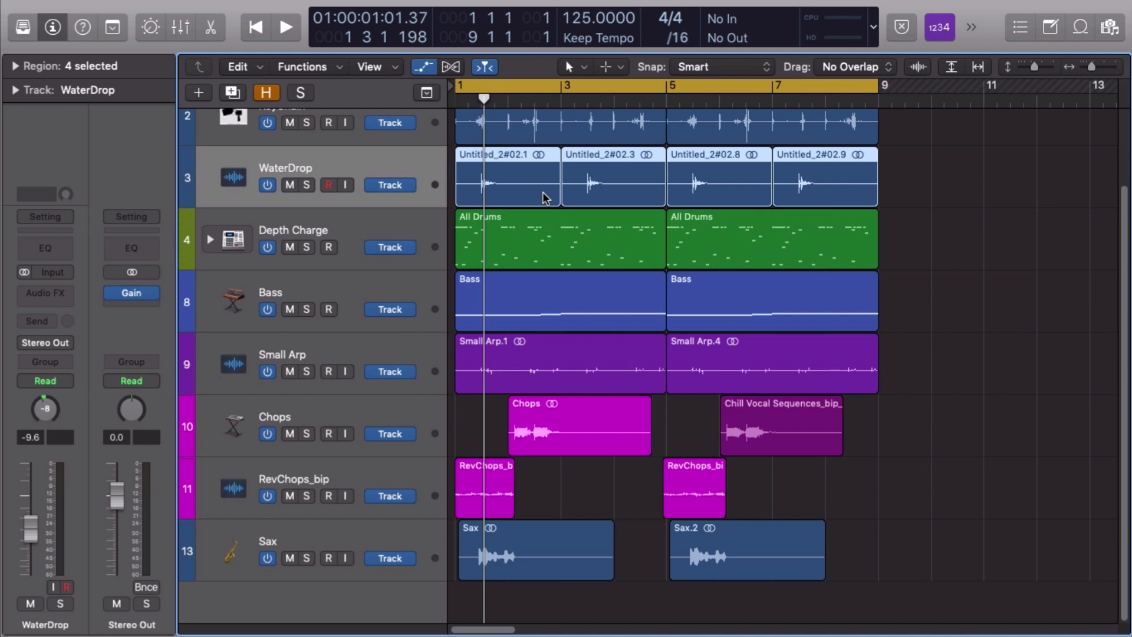
# Play the arrangement from the beginning and lower the Bass track's volume to -11.8 dB
pyautogui.click(362, 244)
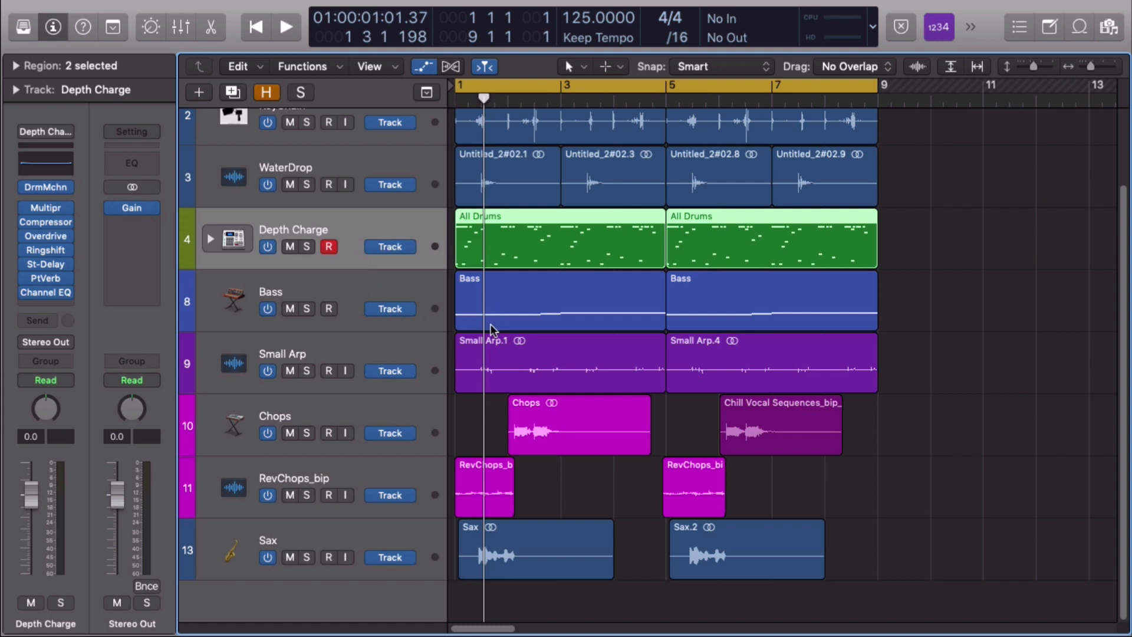
pyautogui.press('b')
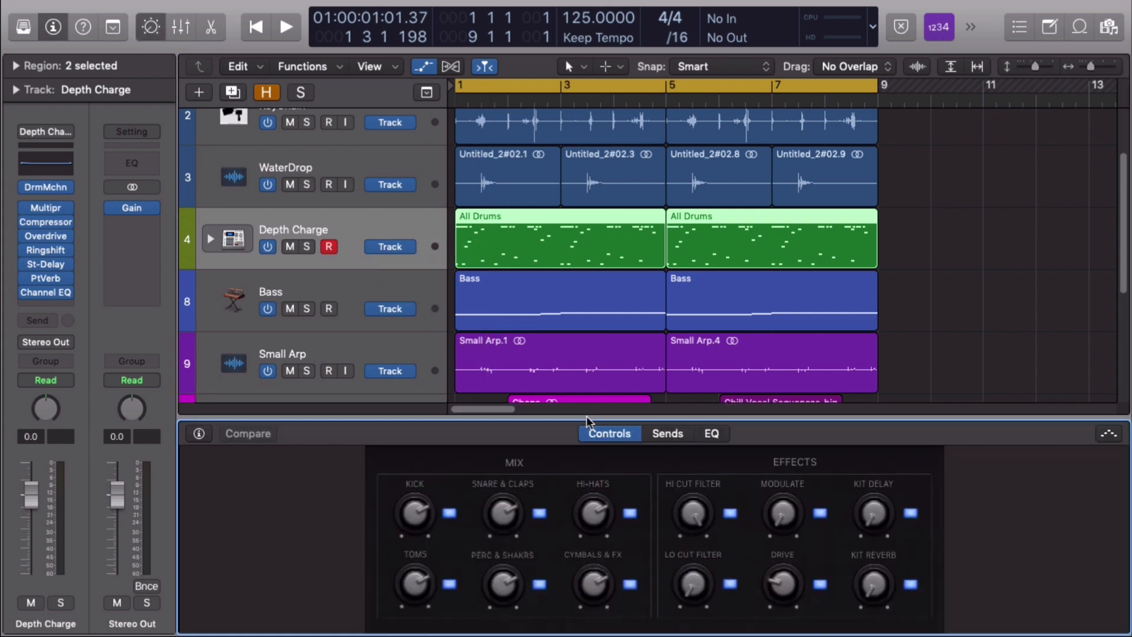
pyautogui.press('b')
pyautogui.press('Return')
pyautogui.press('space')
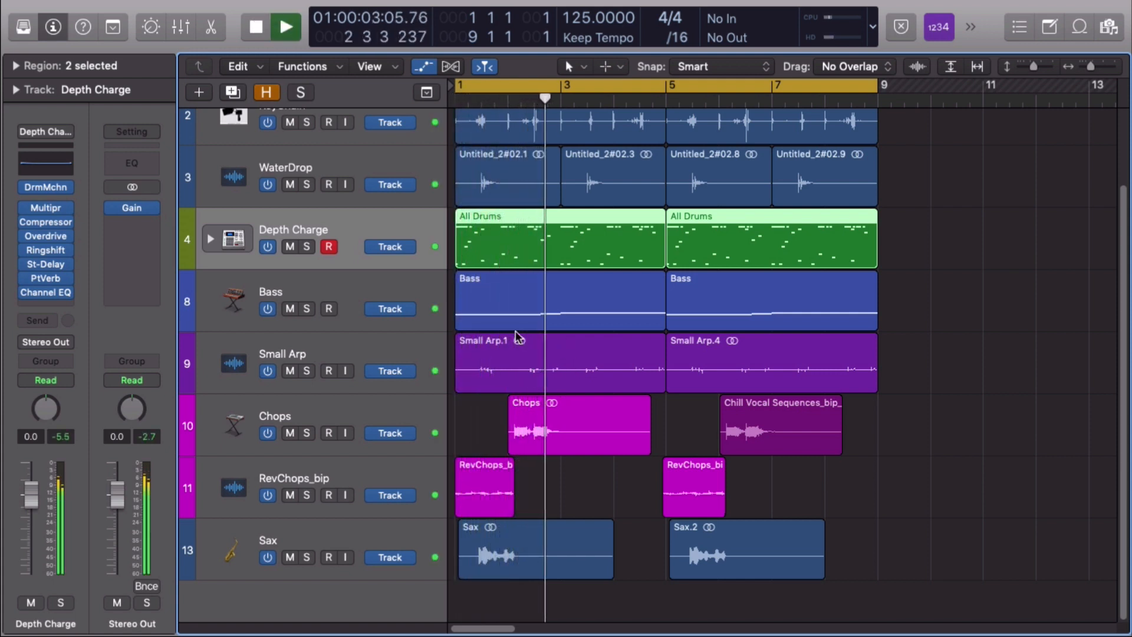
pyautogui.press('Down')
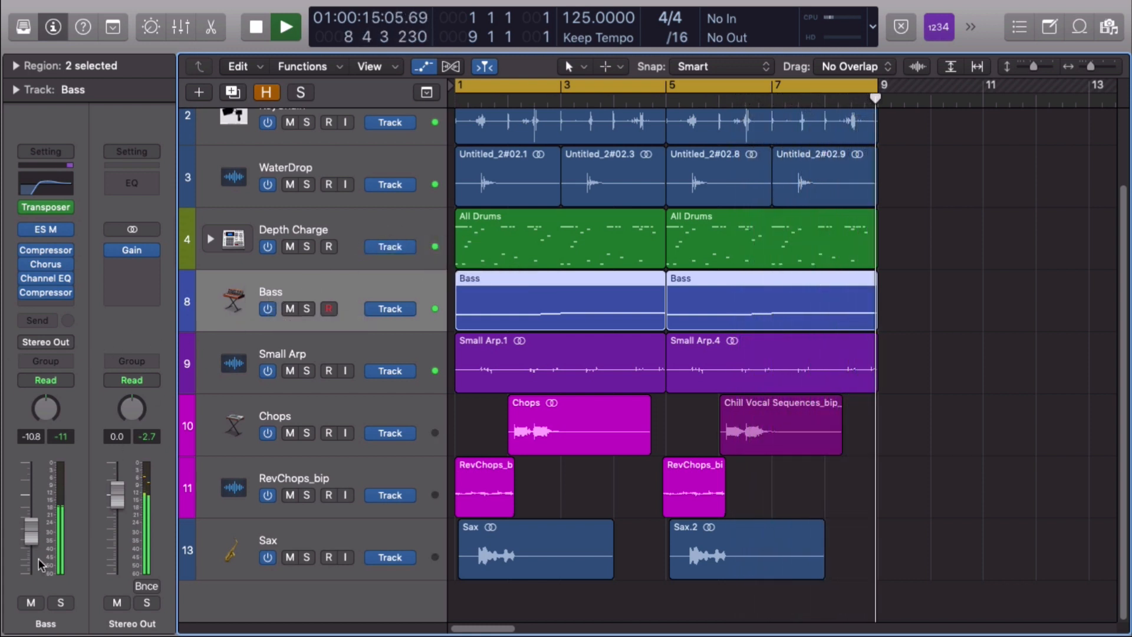
pyautogui.press('space')
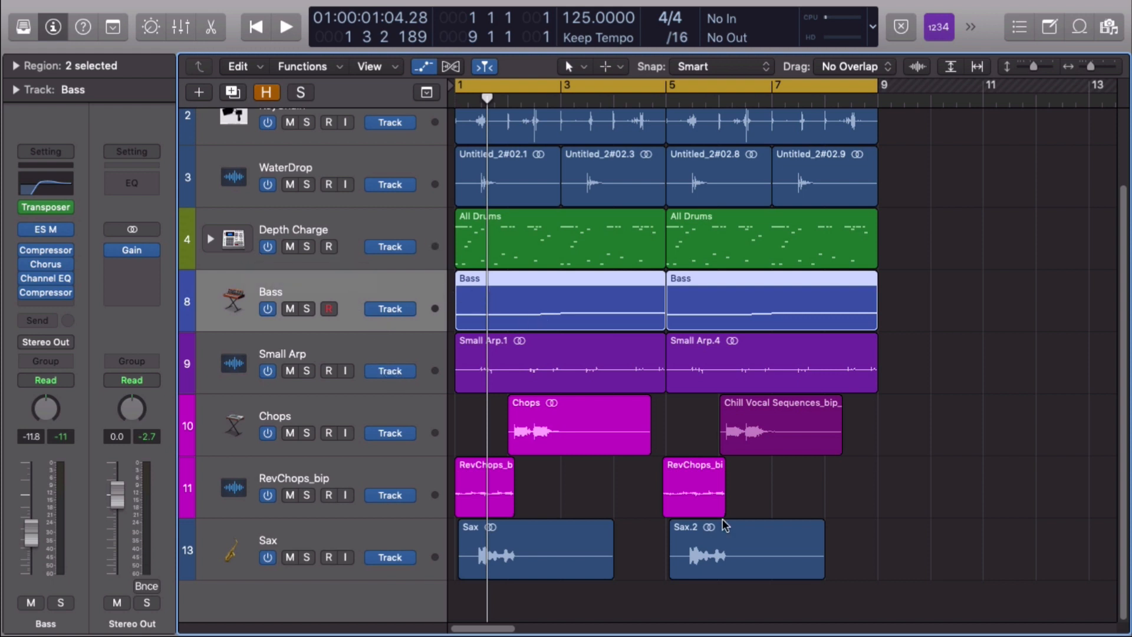
# Add a new software instrument track below the Sax track and load the ES2 synthesizer on it
pyautogui.click(389, 546)
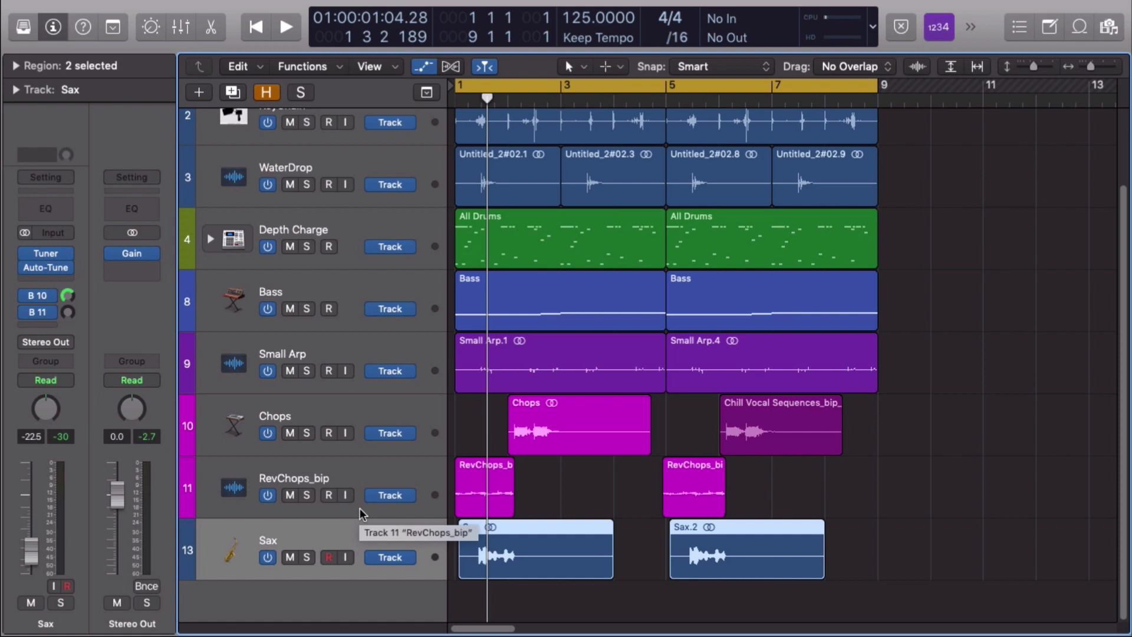
pyautogui.press('alt+super+s')
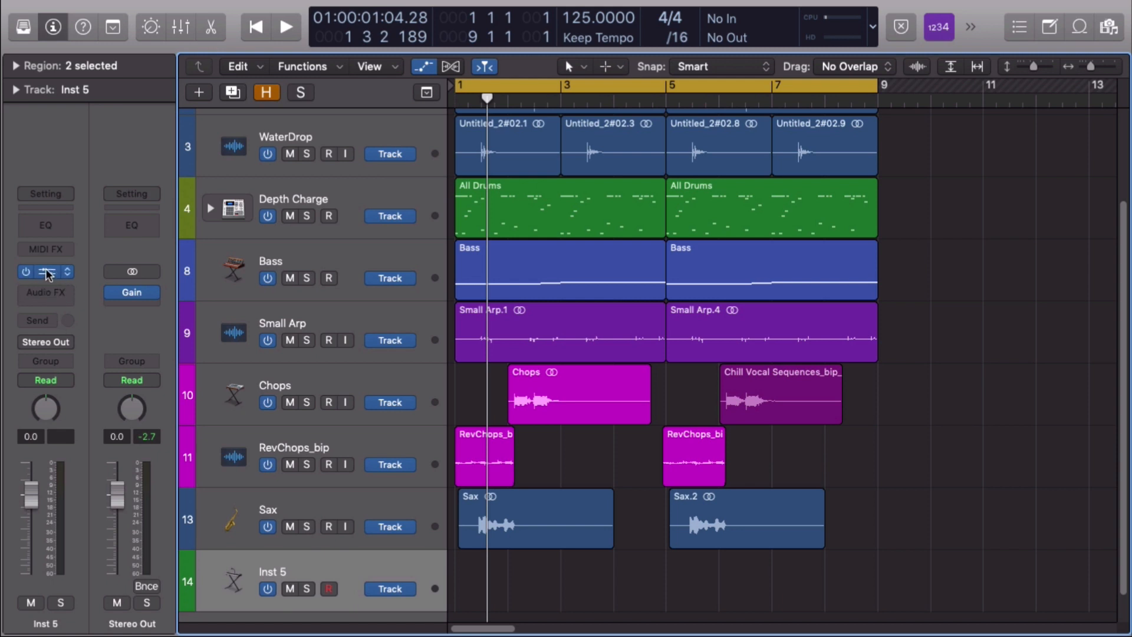
pyautogui.click(69, 273)
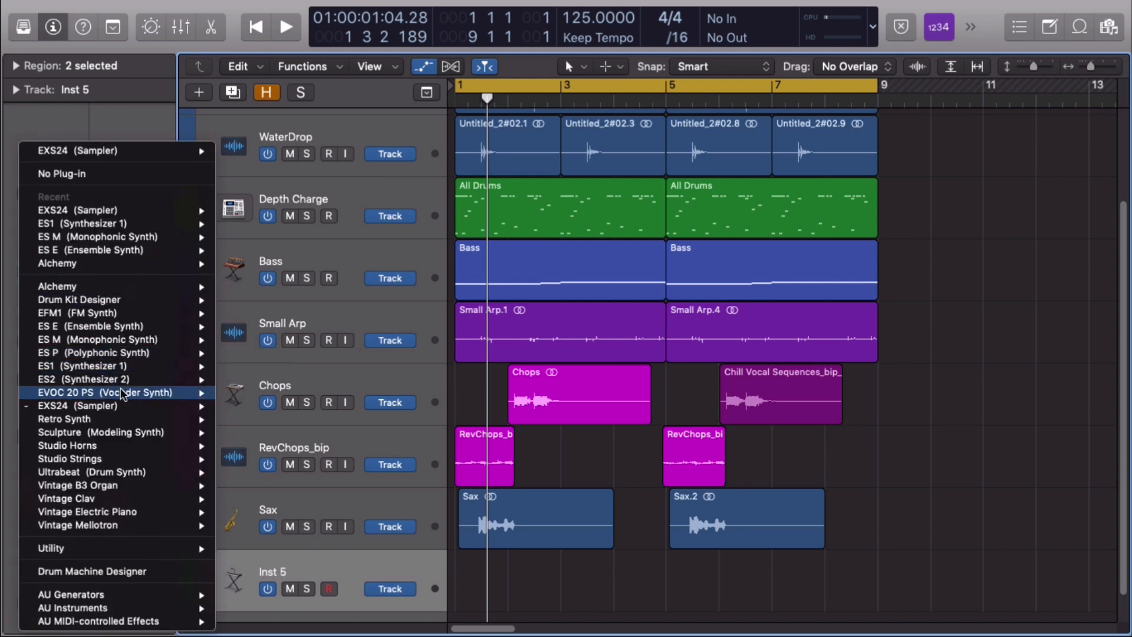
pyautogui.moveTo(130, 384)
pyautogui.click(277, 379)
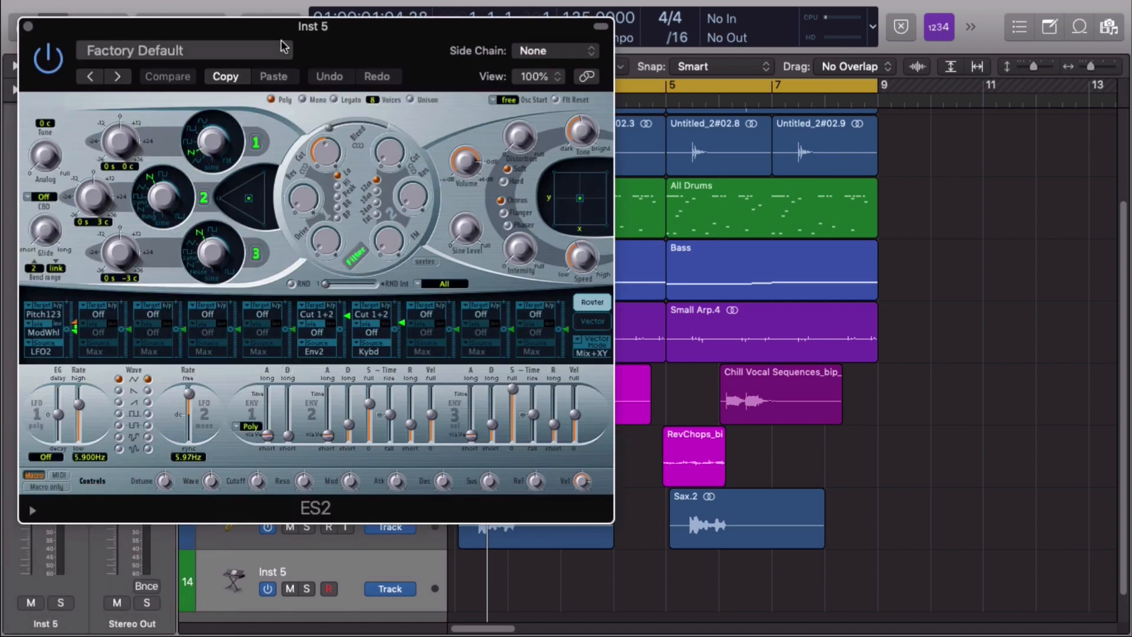
# Load the Noise preset in ES2
pyautogui.click(283, 50)
pyautogui.click(284, 51)
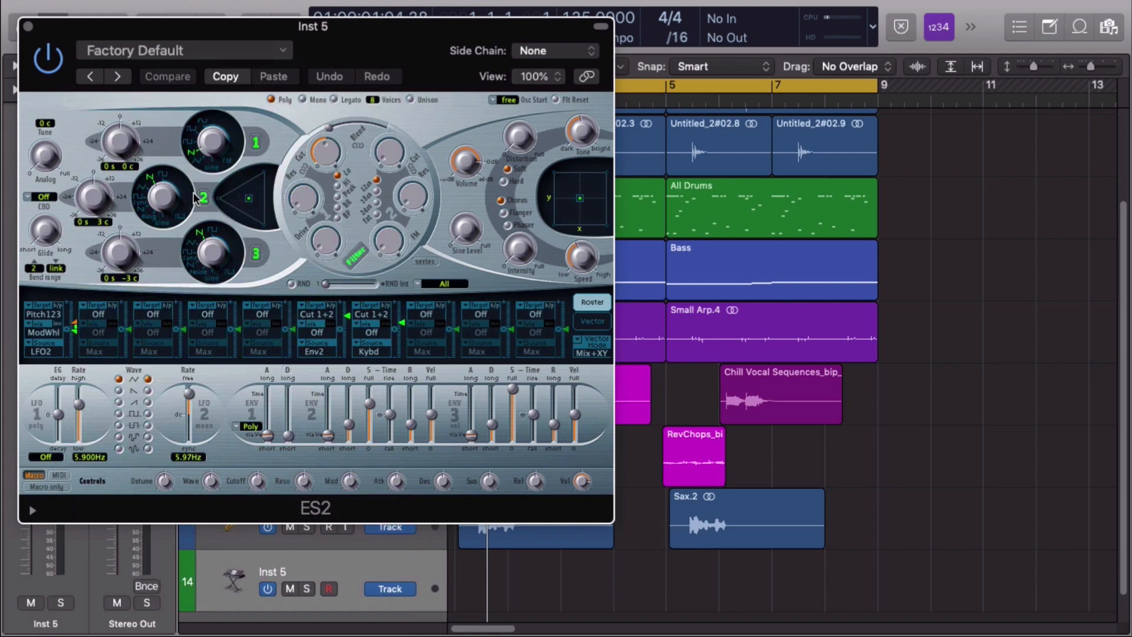
pyautogui.click(270, 54)
pyautogui.click(220, 311)
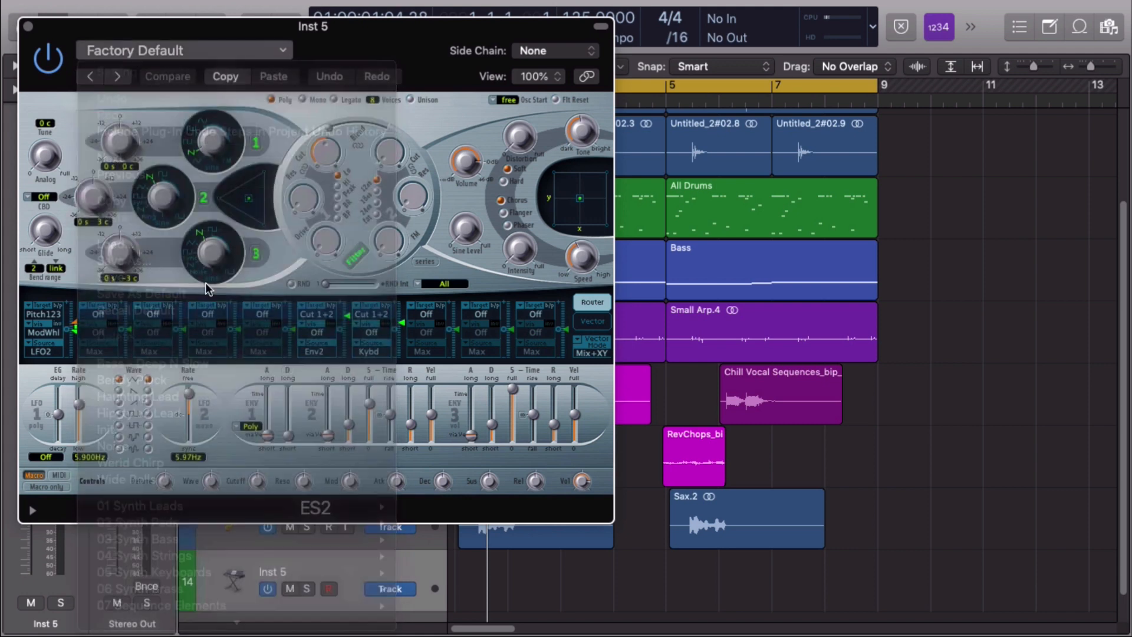
pyautogui.click(250, 52)
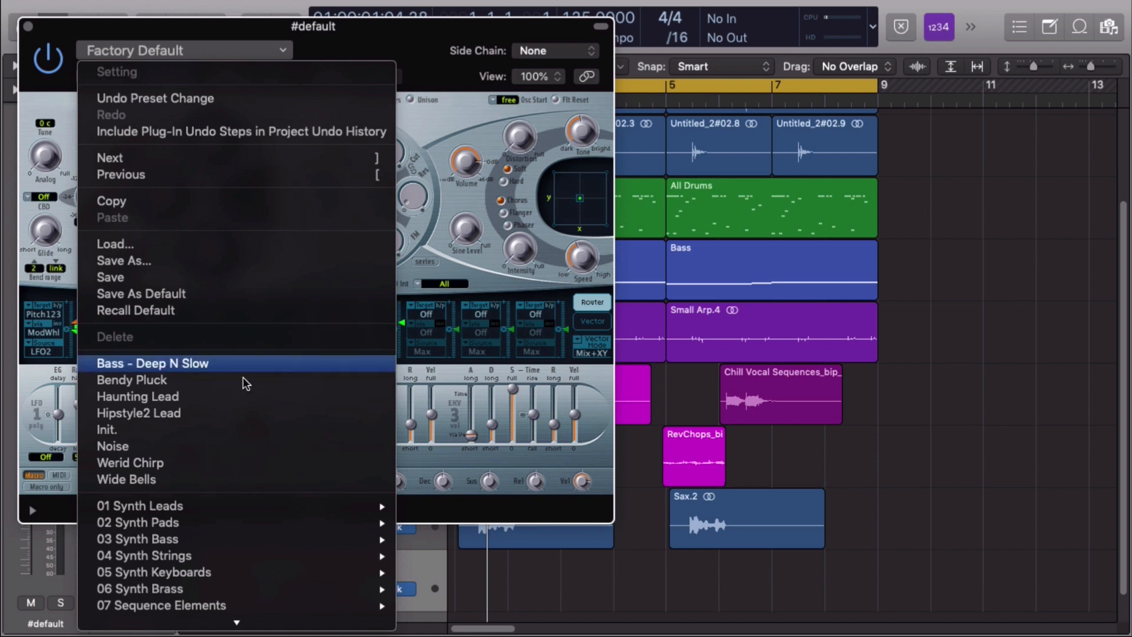
pyautogui.moveTo(226, 513)
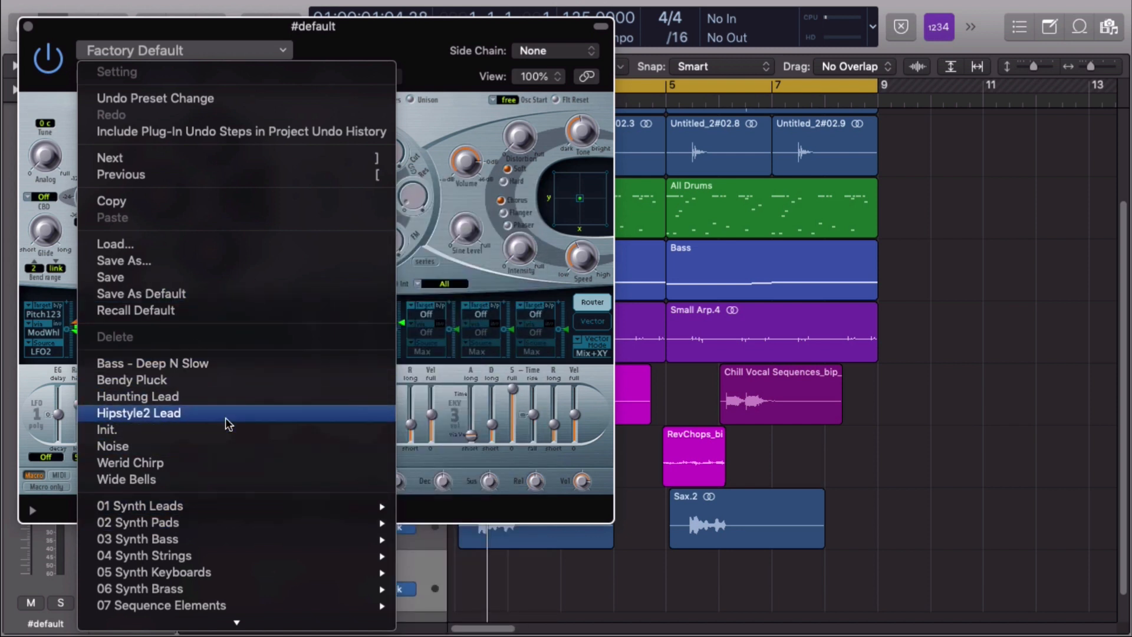
pyautogui.click(228, 446)
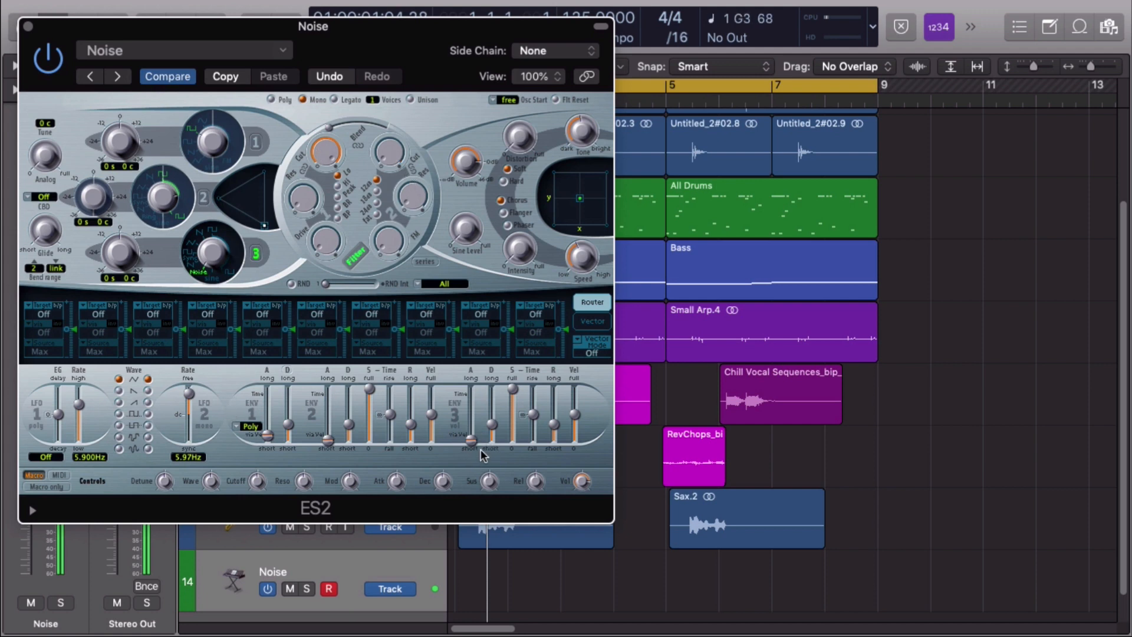
# Shape the noise sound with slightly longer ENV 3 attack and release and the first filter set to Hi
pyautogui.moveTo(472, 444); pyautogui.dragTo(472, 429)
pyautogui.moveTo(552, 425); pyautogui.dragTo(553, 418)
pyautogui.click(337, 186)
pyautogui.moveTo(328, 155); pyautogui.dragTo(320, 197)
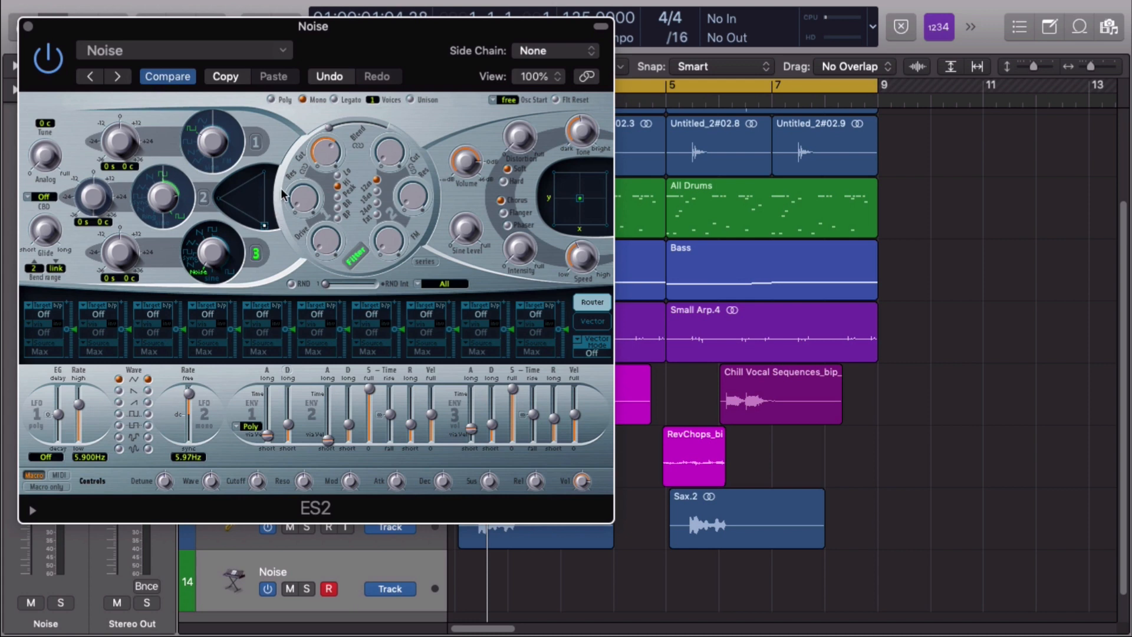
pyautogui.click(25, 27)
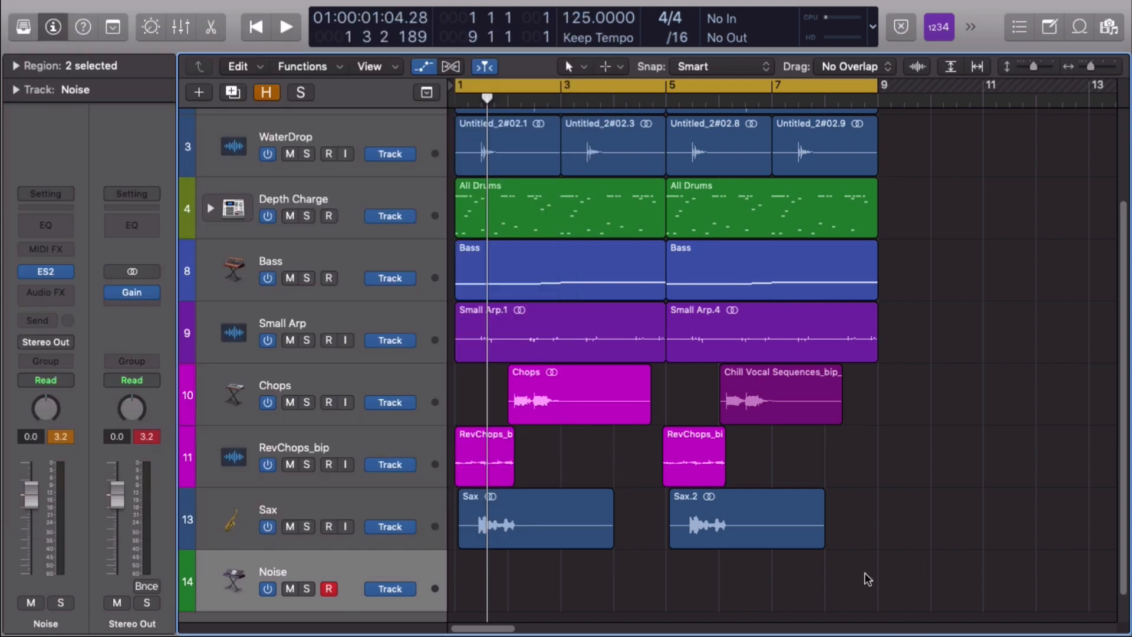
# Create an empty MIDI region with the Pencil Tool on the Noise track, spanning bars 5 to 9
pyautogui.click(613, 67)
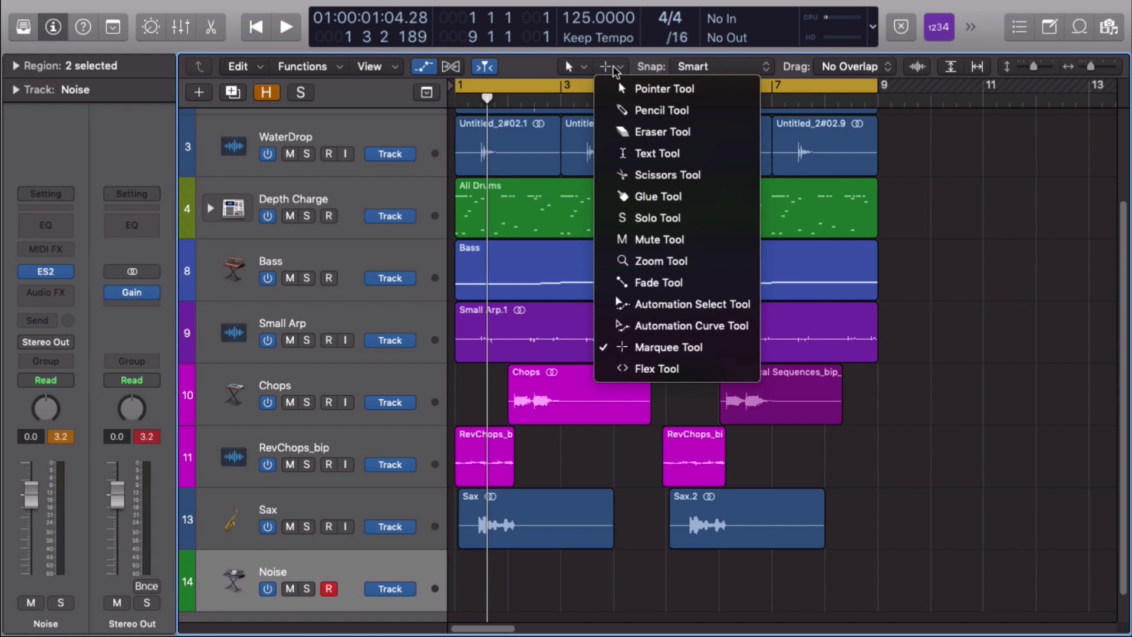
pyautogui.click(648, 106)
pyautogui.keyDown('super'); pyautogui.click(843, 572); pyautogui.keyUp('super')
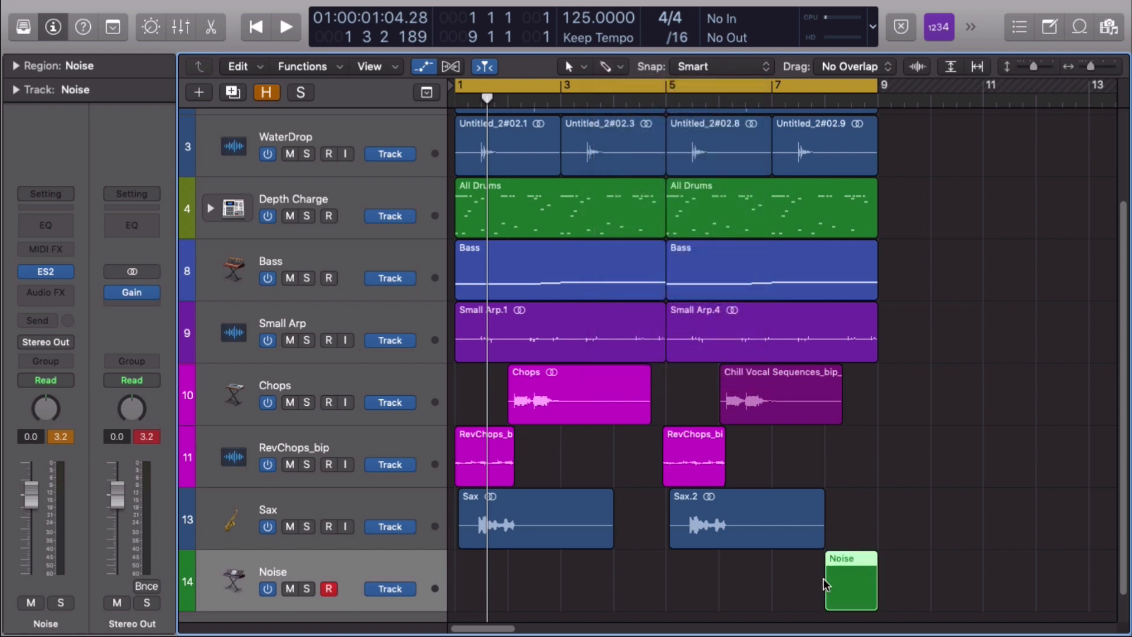
pyautogui.moveTo(829, 600); pyautogui.dragTo(666, 601)
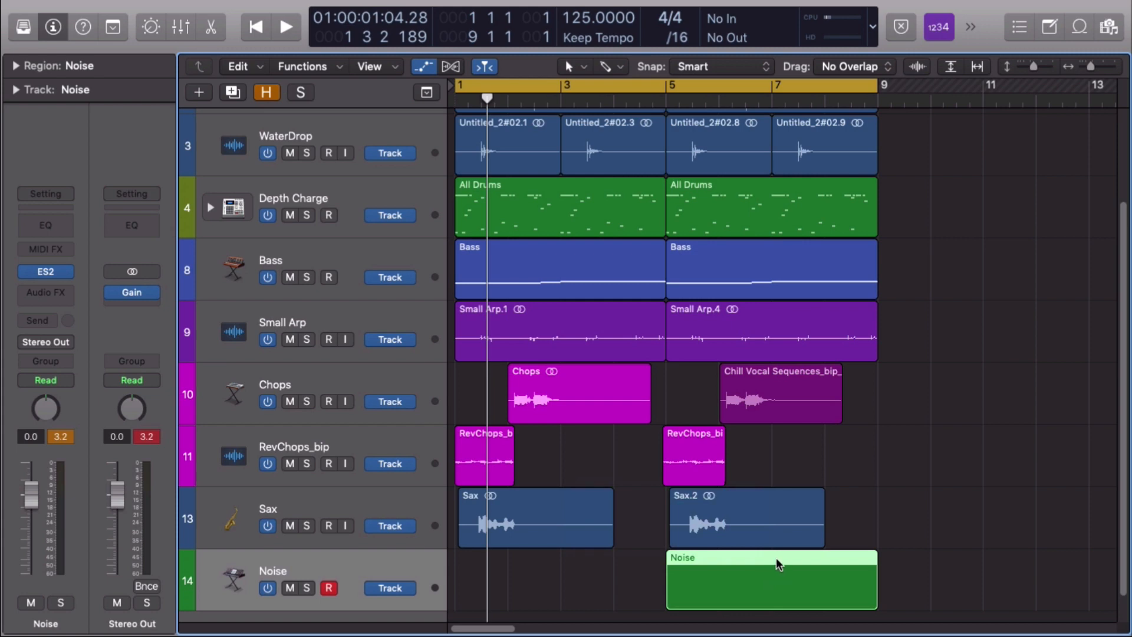
# Assign a yellow color to the Noise track
pyautogui.rightClick(186, 581)
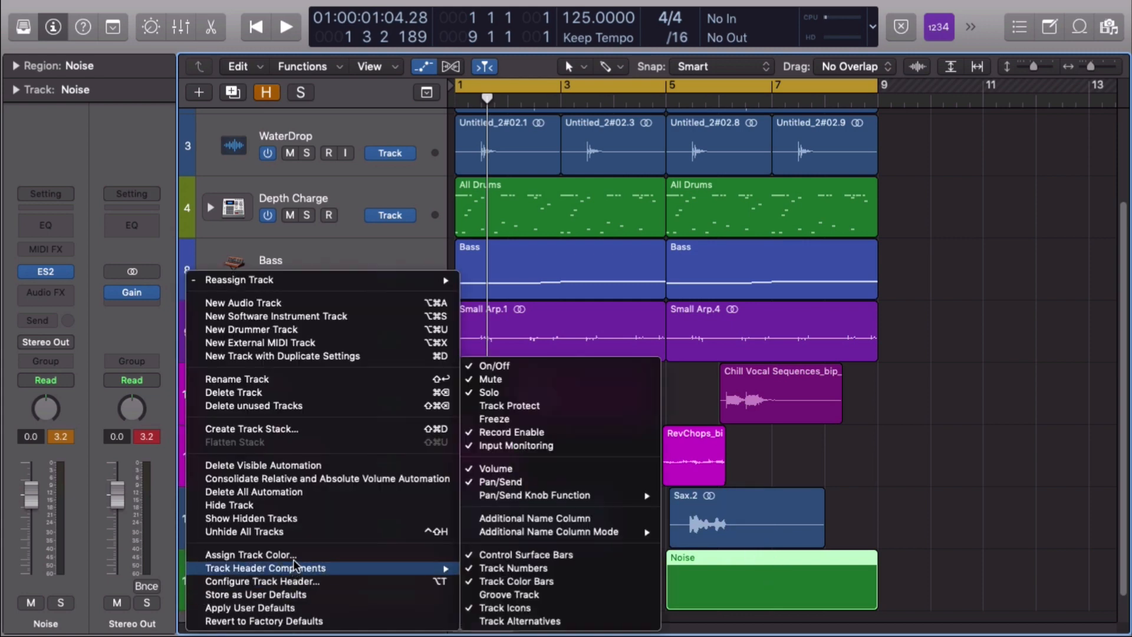
pyautogui.click(295, 553)
pyautogui.click(583, 532)
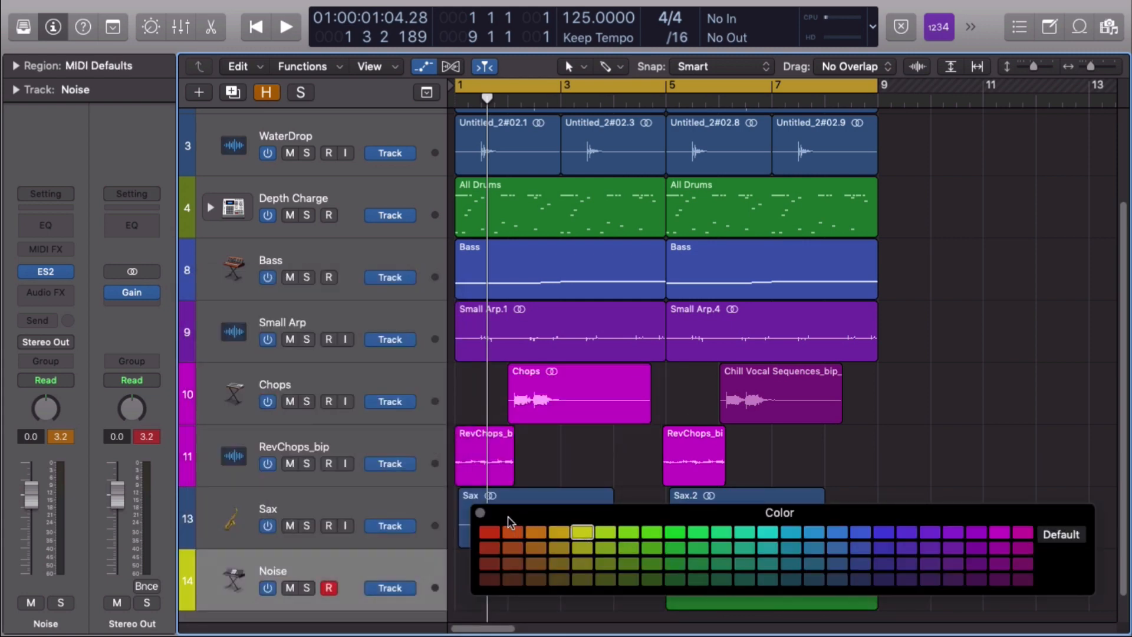
pyautogui.click(480, 513)
# Color the Noise region to match its track color
pyautogui.scroll(-2, 546, 493)
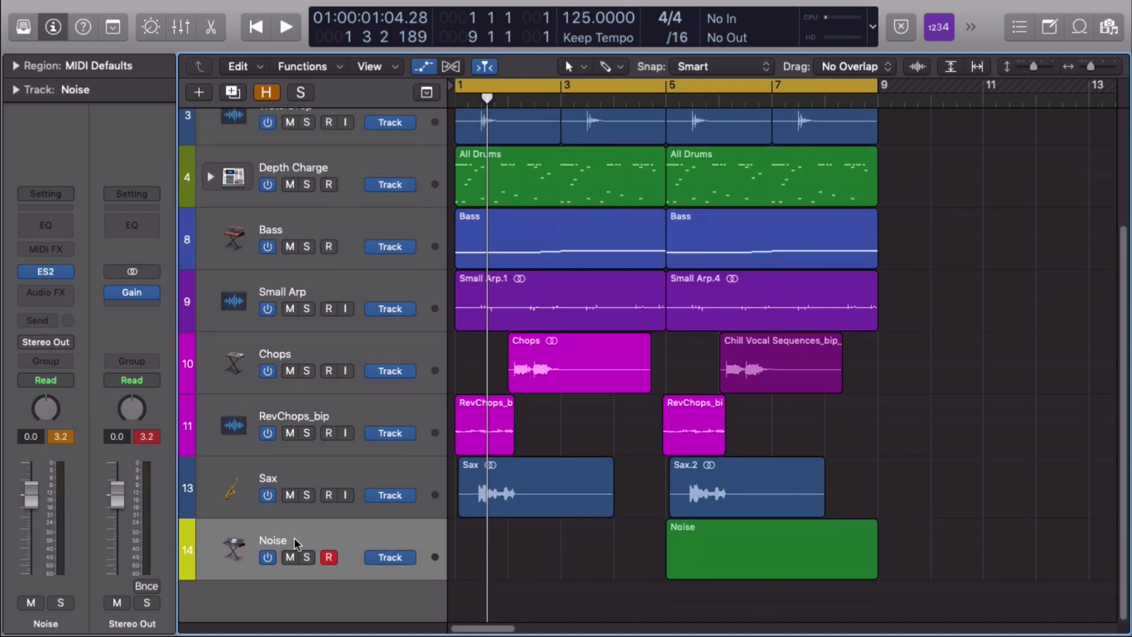
pyautogui.moveTo(447, 545); pyautogui.dragTo(448, 545)
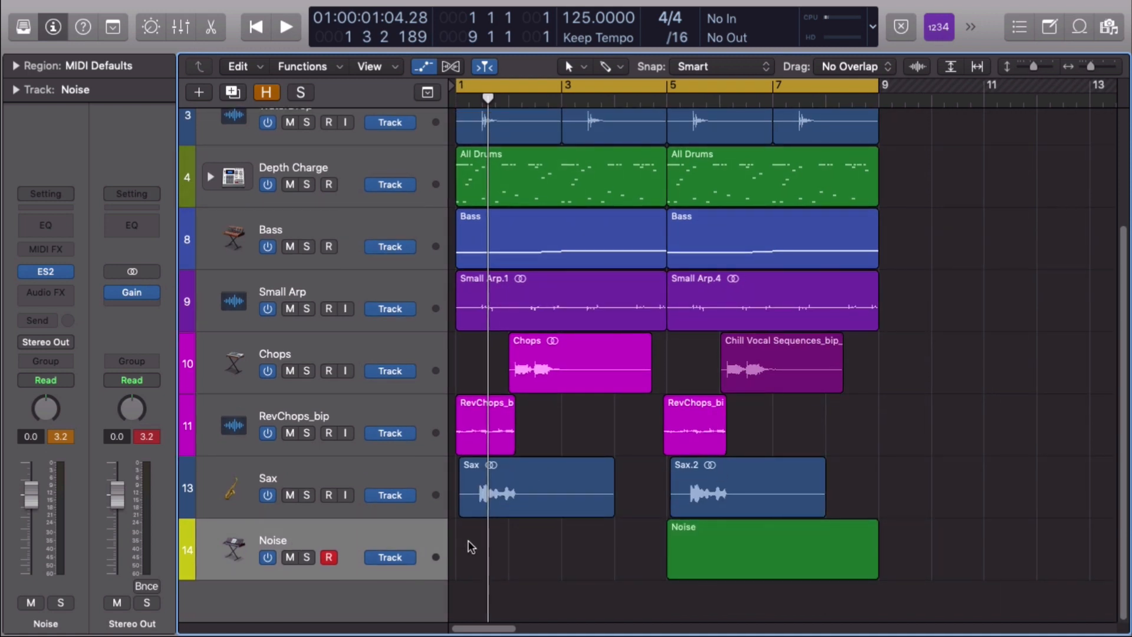
pyautogui.hotkey('alt', 'shift', 'c')
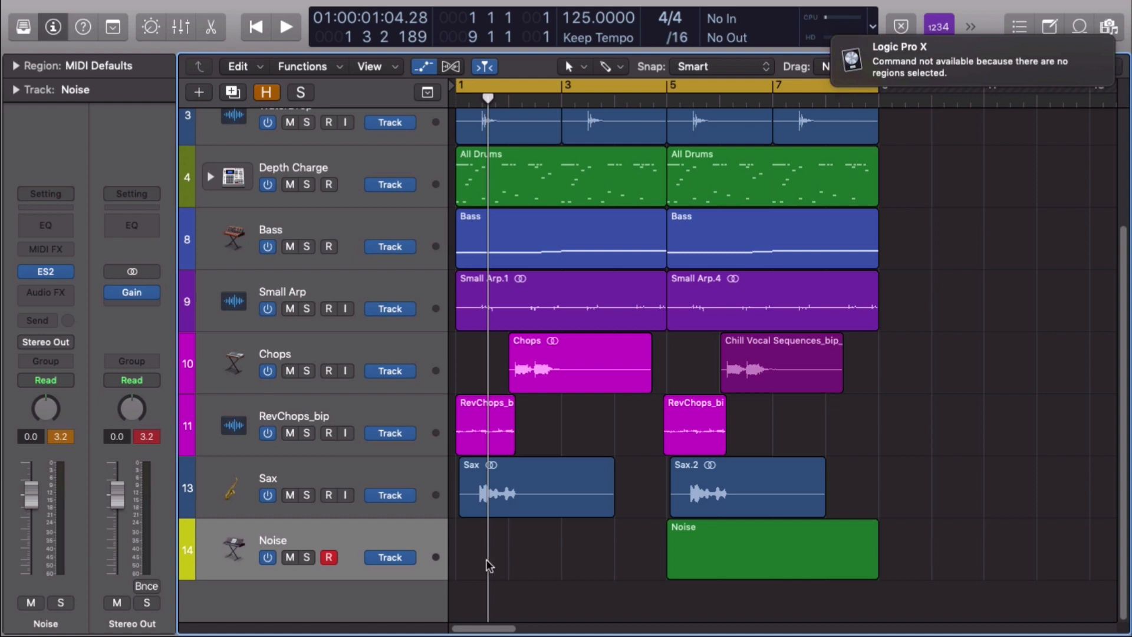
pyautogui.click(426, 540)
pyautogui.hotkey('alt', 'shift', 'c')
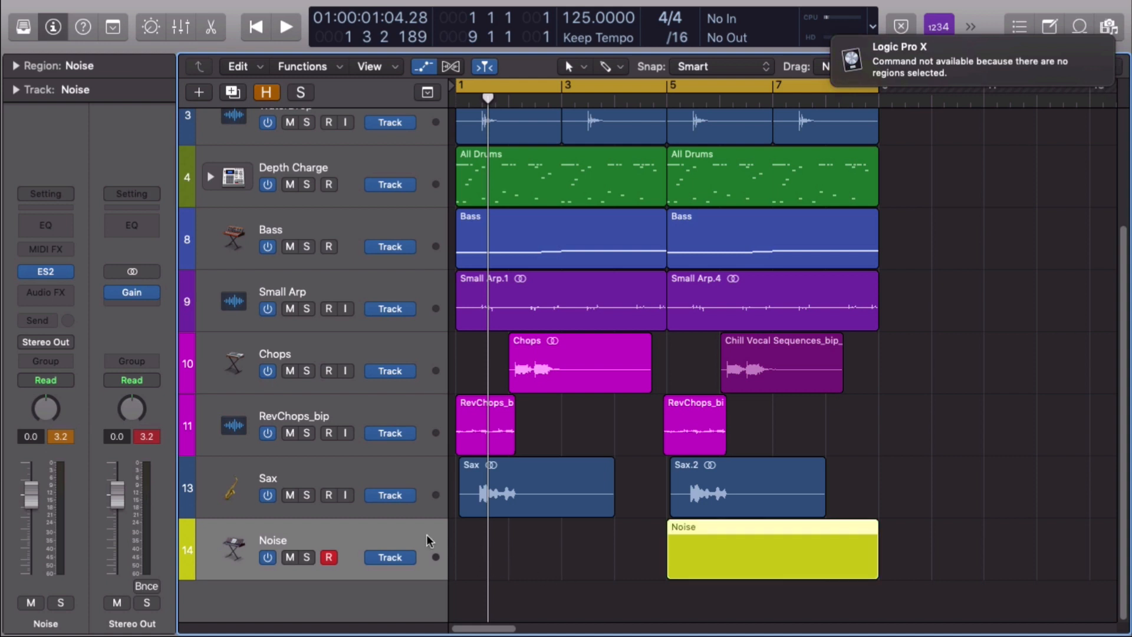
# Add a C3 note at bar 5 in the Noise region and extend it to the region's end with Force Legato
pyautogui.press('p')
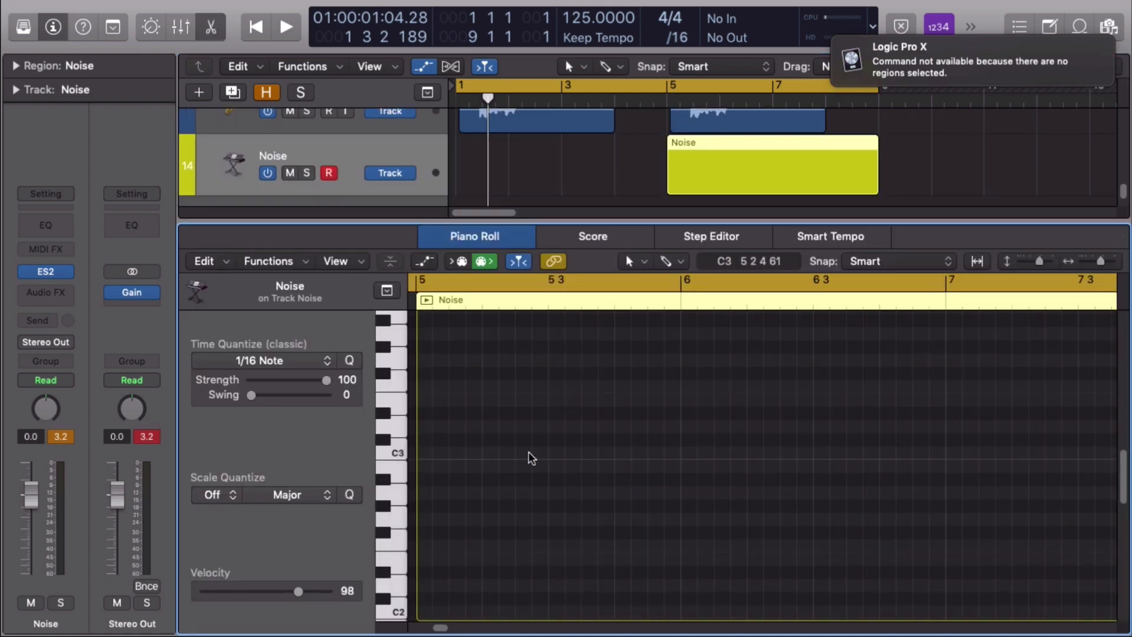
pyautogui.click(427, 455)
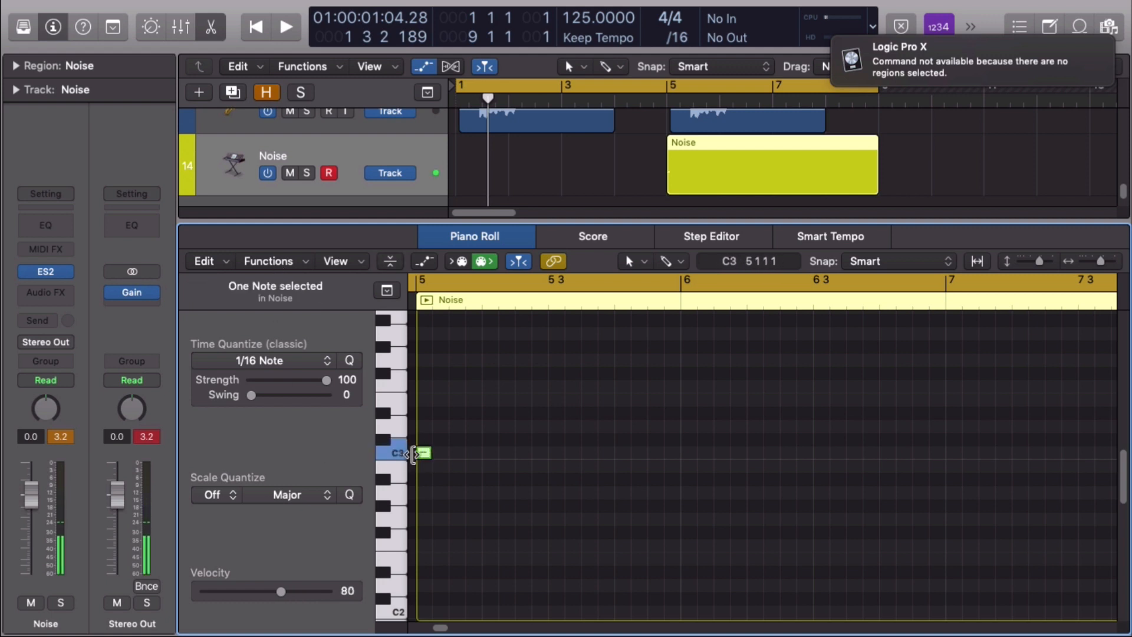
pyautogui.hotkey('shift', '\\')
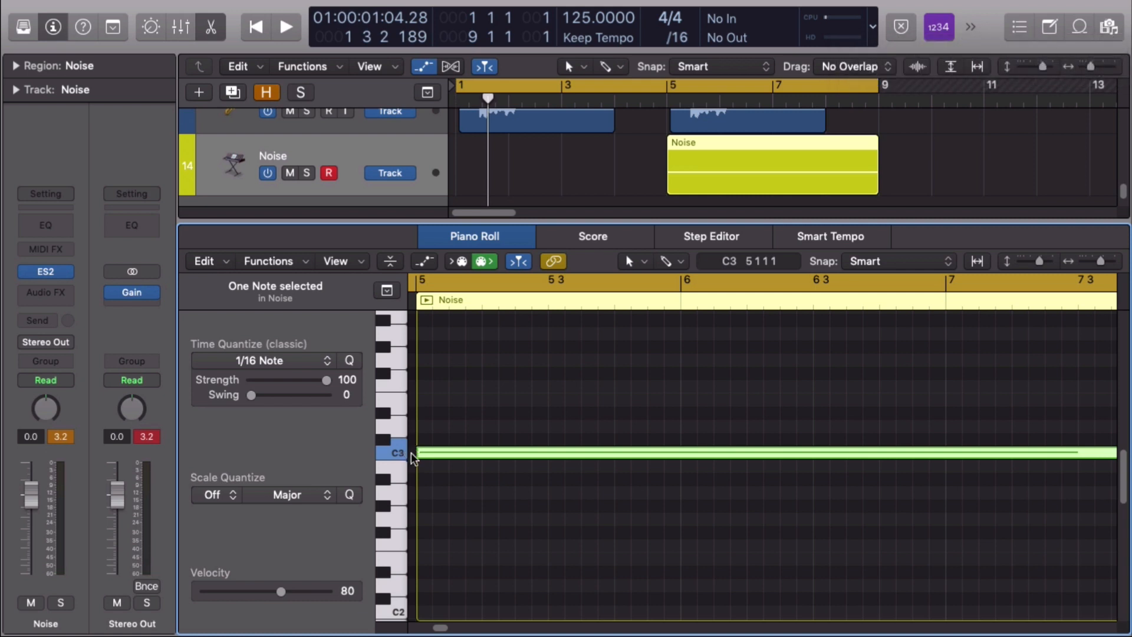
pyautogui.rightClick(607, 461)
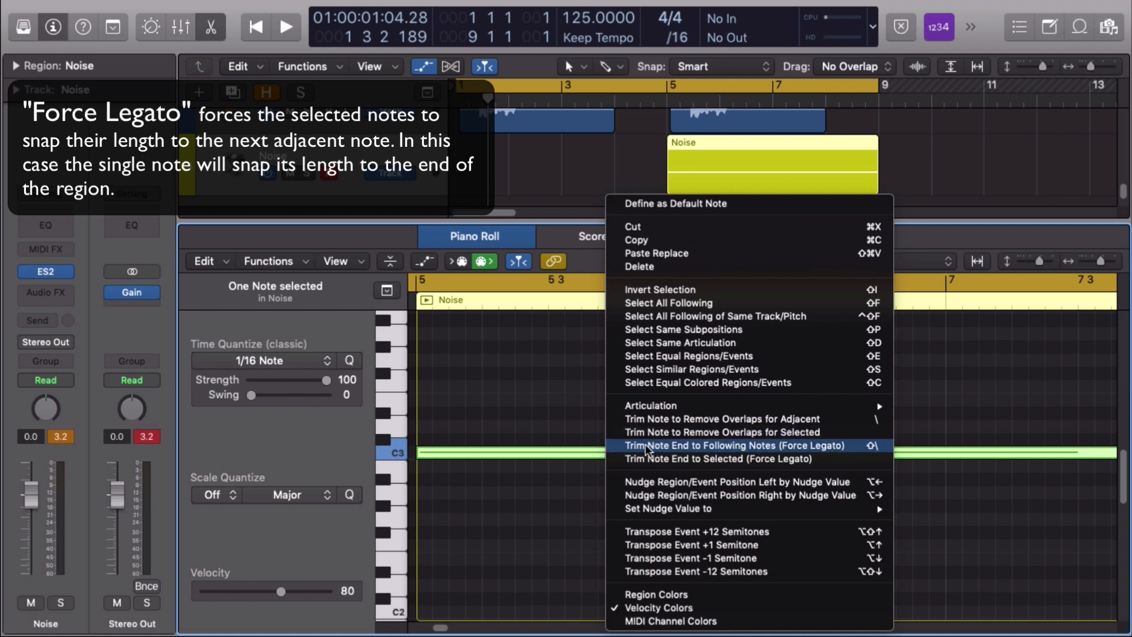
pyautogui.click(873, 446)
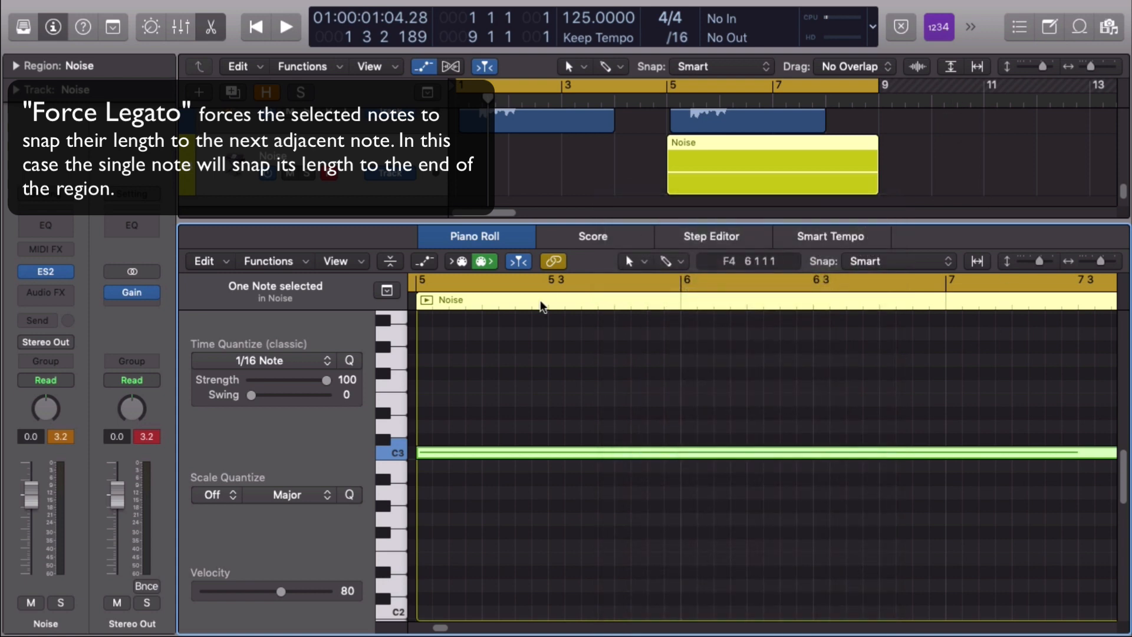
pyautogui.click(157, 440)
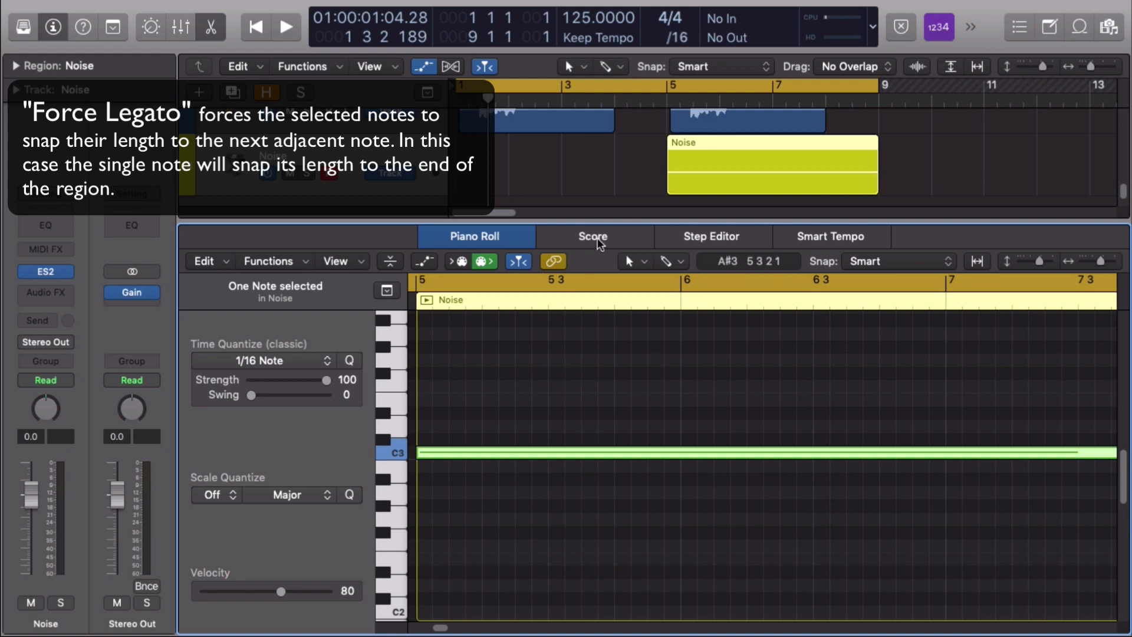
pyautogui.press('e')
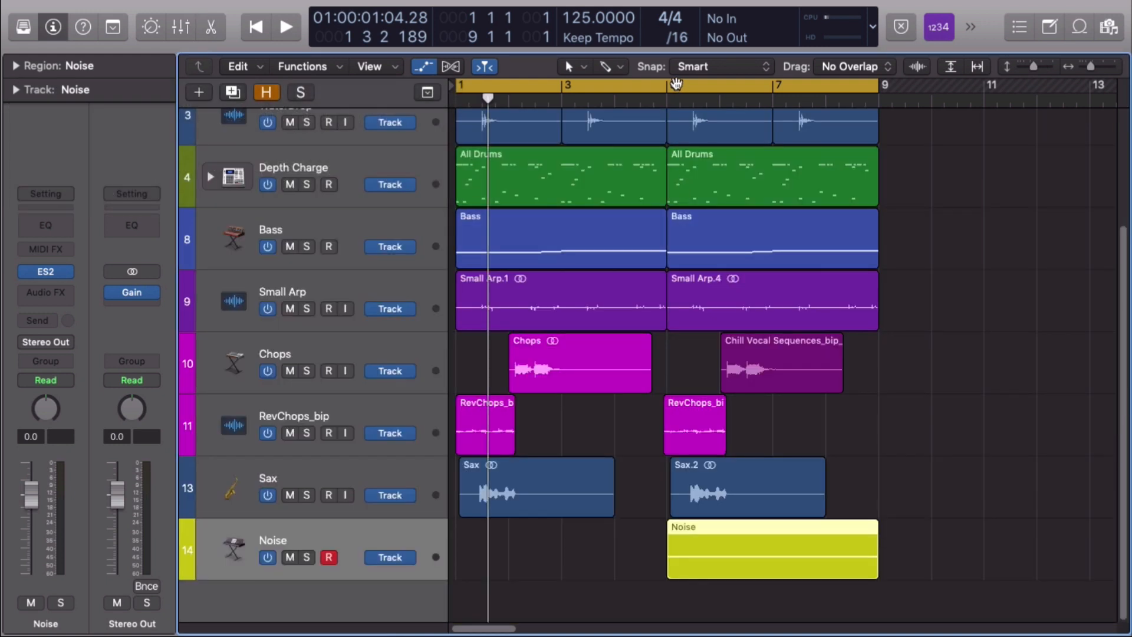
# Set the cycle range to bars 5 to 9 and lower the Noise track's volume to -2.3 dB after auditioning it
pyautogui.moveTo(676, 83); pyautogui.dragTo(879, 85)
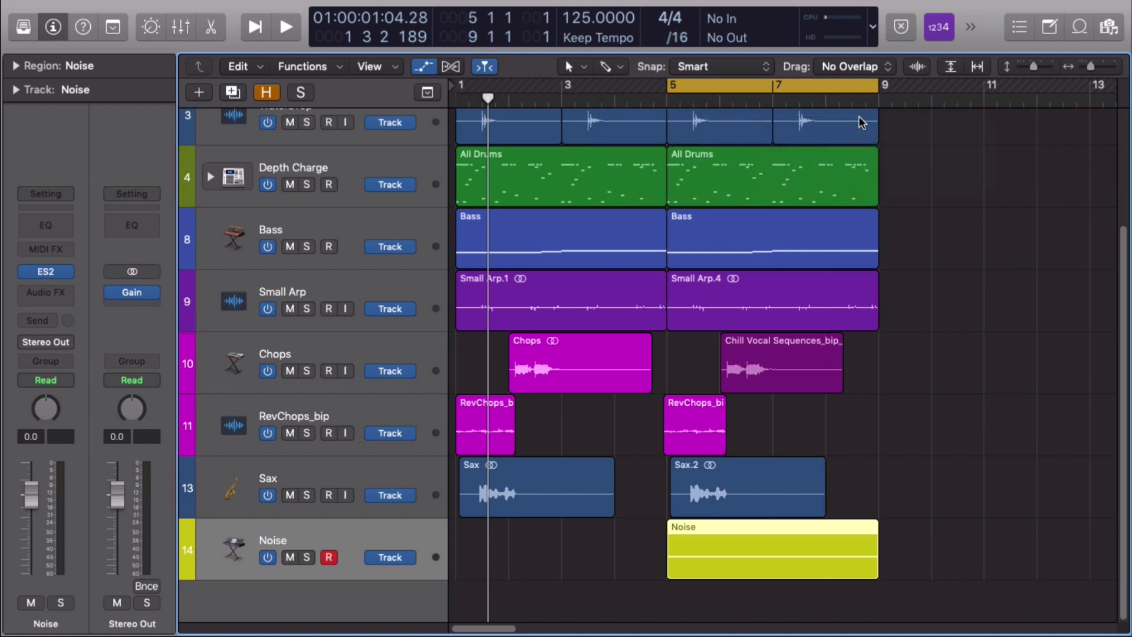
pyautogui.press('space')
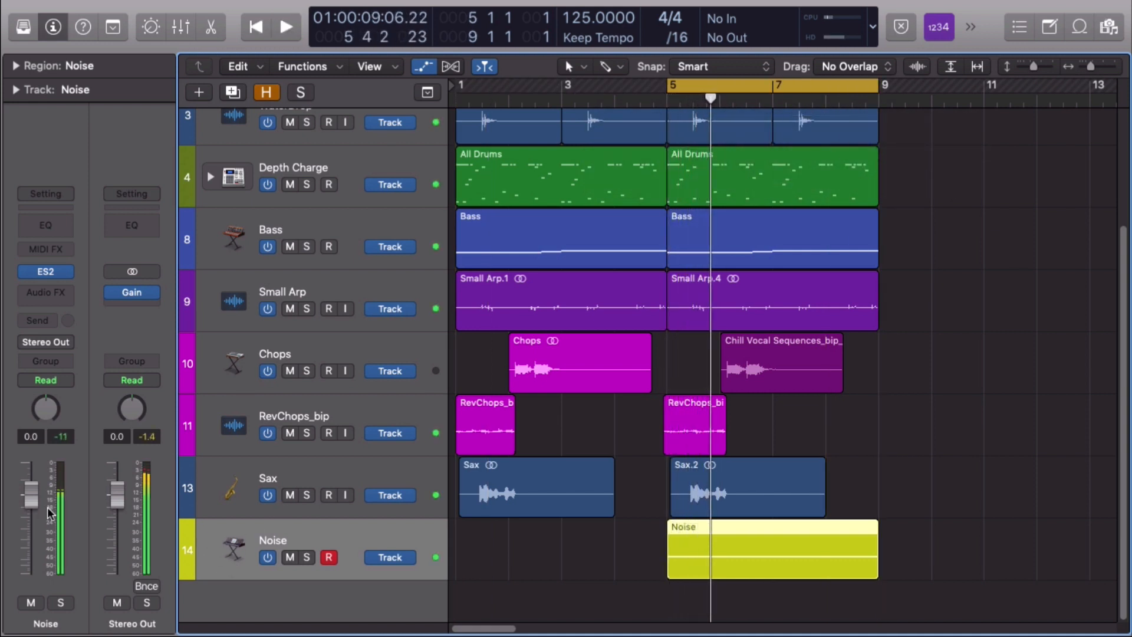
pyautogui.moveTo(39, 489); pyautogui.dragTo(39, 502)
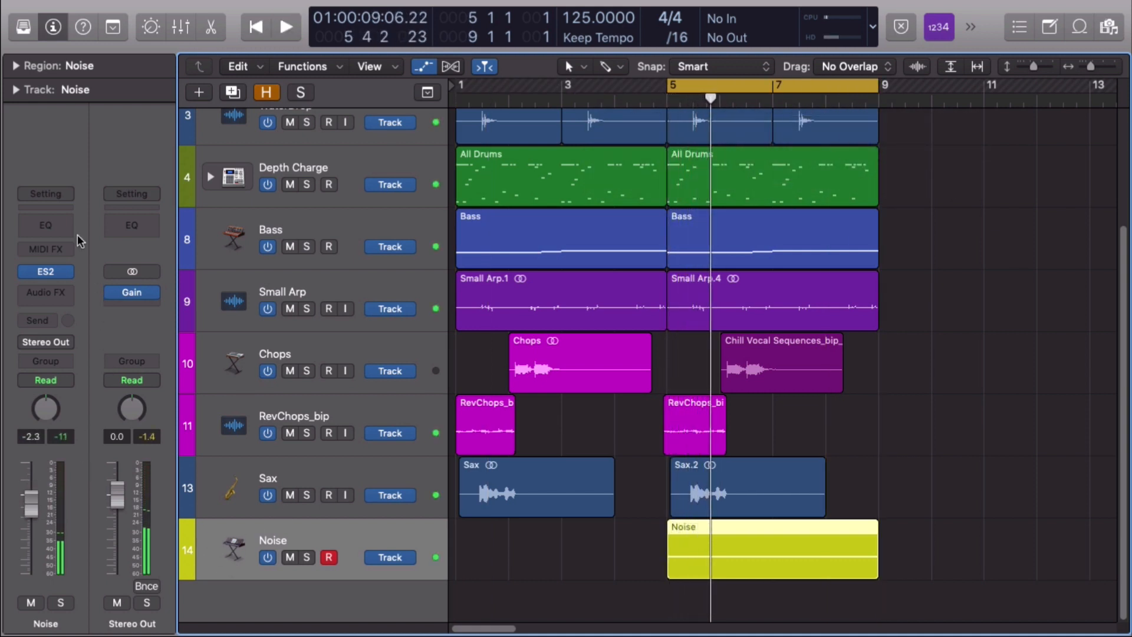
# Try sweeping the filter 1 cutoff of the Noise track's ES2 during playback
pyautogui.click(45, 271)
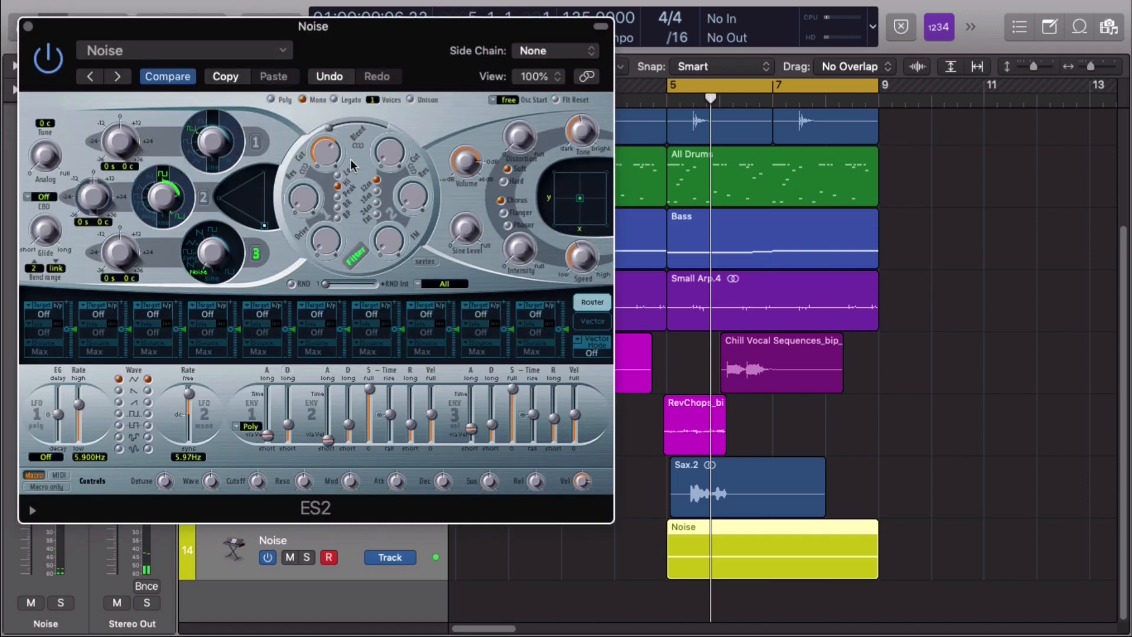
pyautogui.press('space')
pyautogui.moveTo(324, 152); pyautogui.dragTo(321, 137)
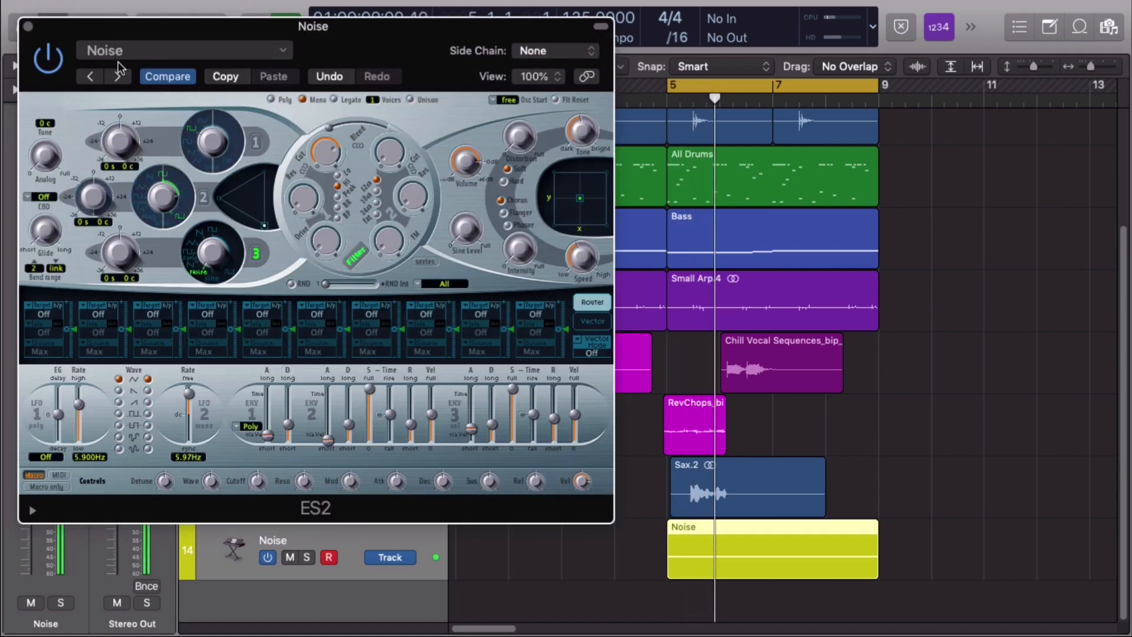
pyautogui.press('space')
pyautogui.click(27, 26)
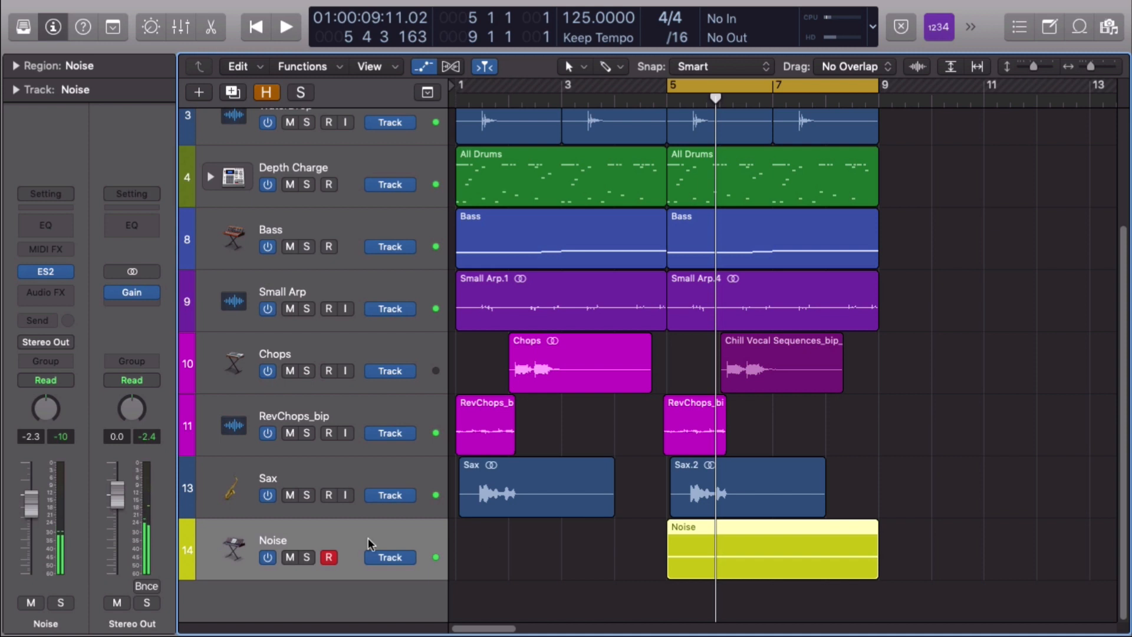
# Insert a stereo Channel EQ on the Noise track
pyautogui.click(74, 295)
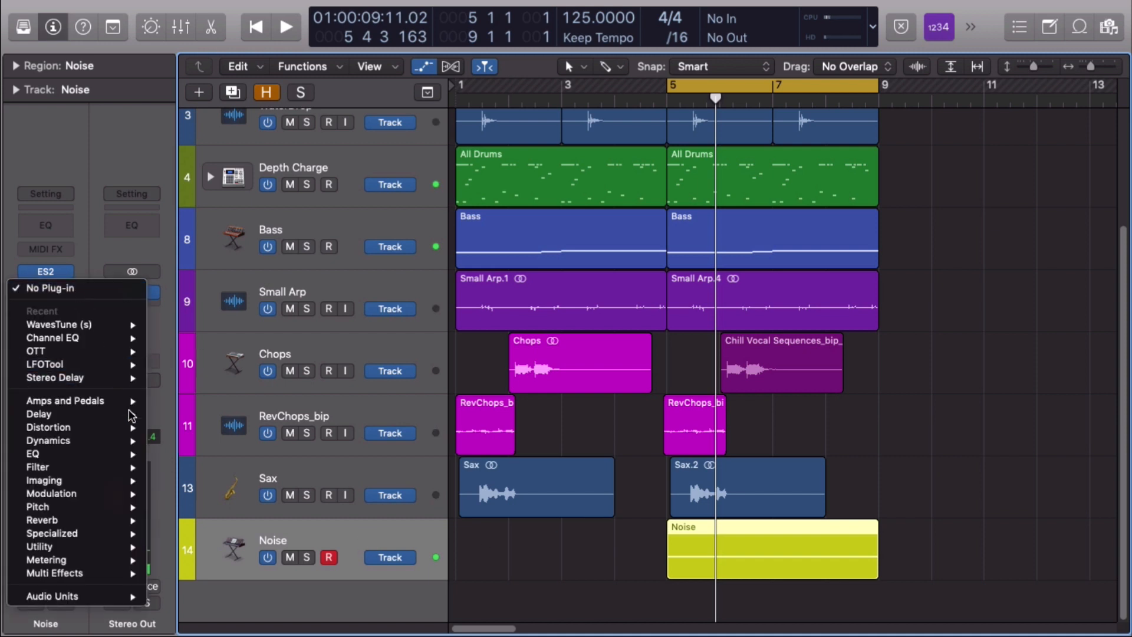
pyautogui.moveTo(109, 468)
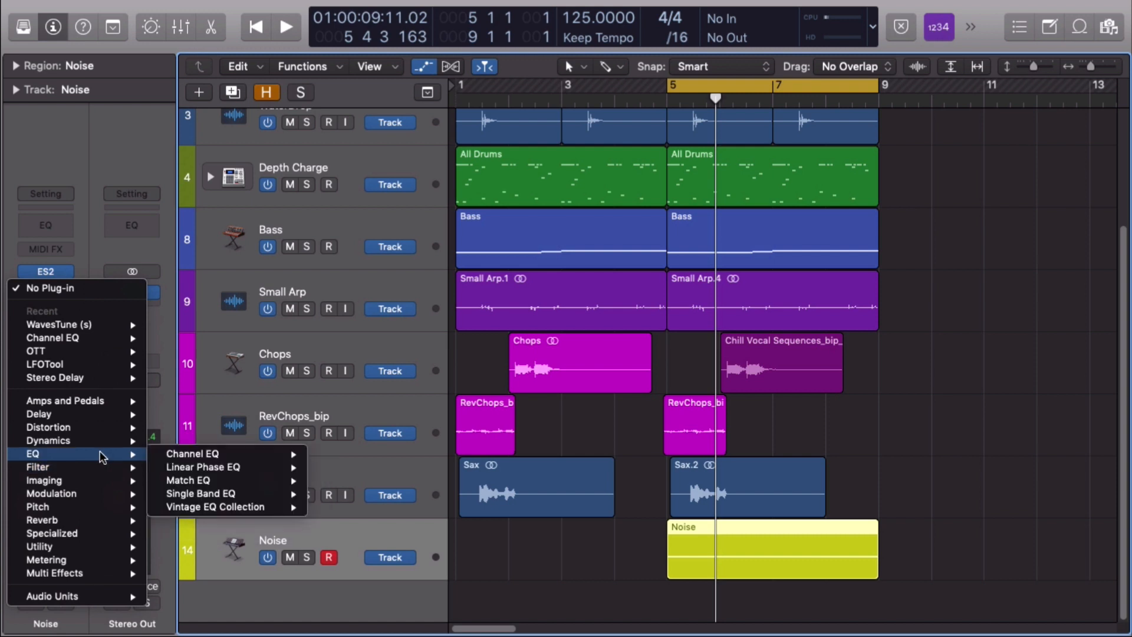
pyautogui.moveTo(262, 459)
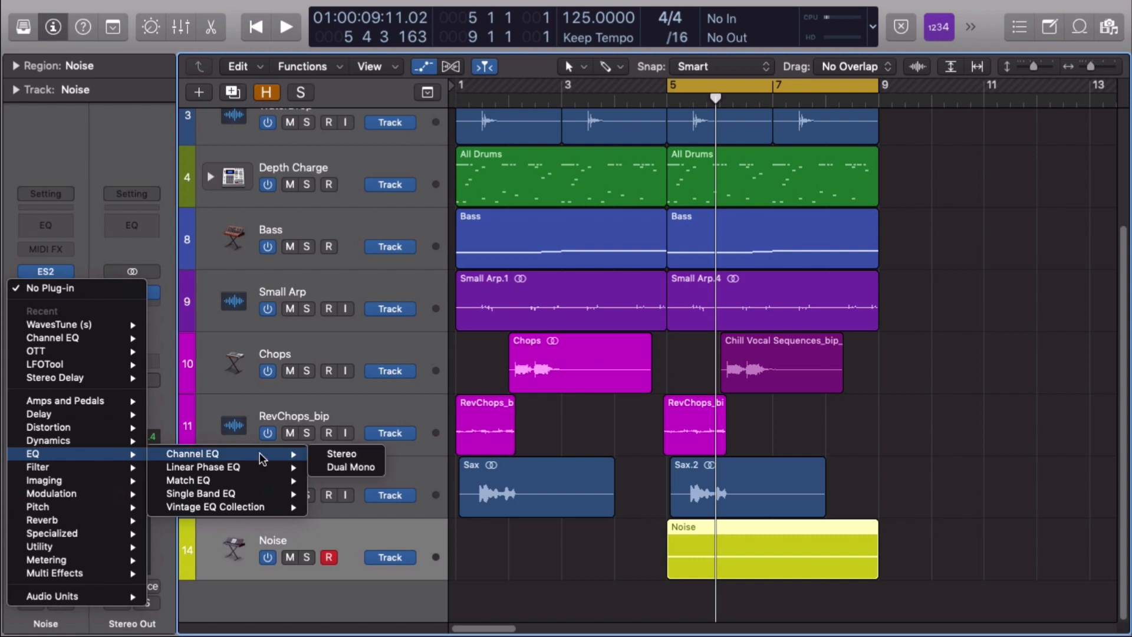
pyautogui.click(344, 455)
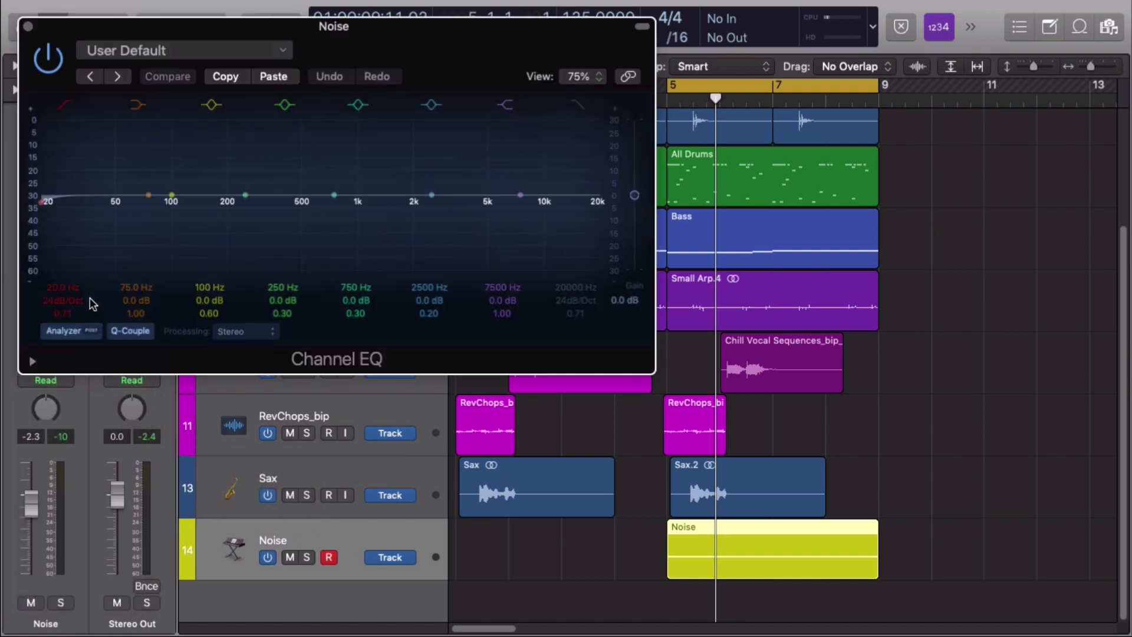
# Enable the Channel EQ's high cut band at 20000 Hz with a 24 dB/Oct slope
pyautogui.moveTo(323, 33); pyautogui.dragTo(480, 110)
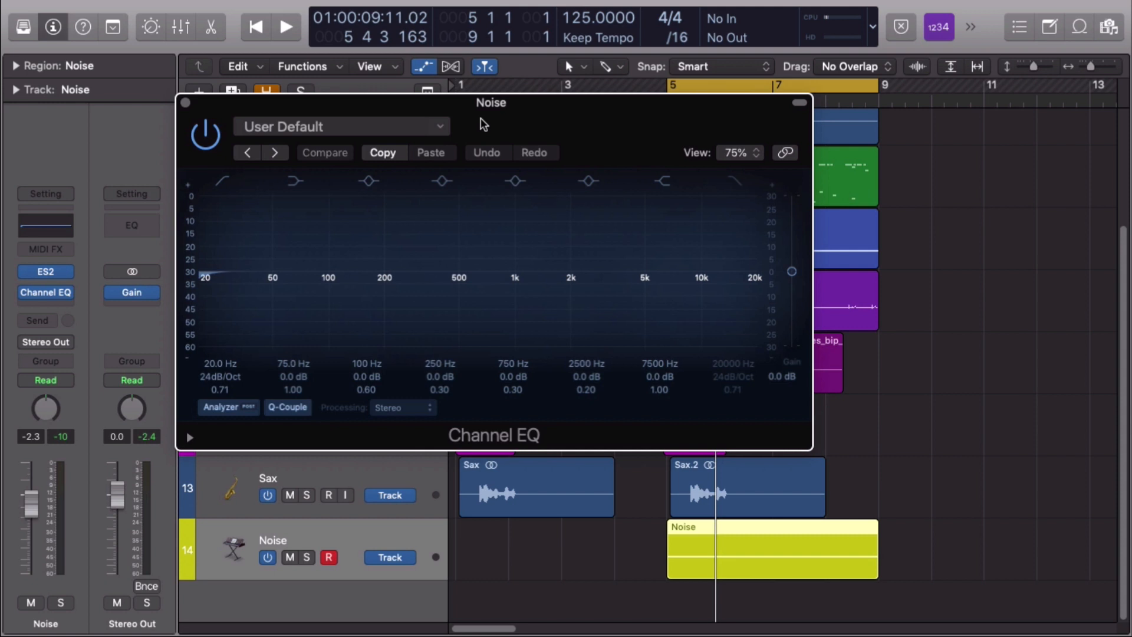
pyautogui.click(733, 185)
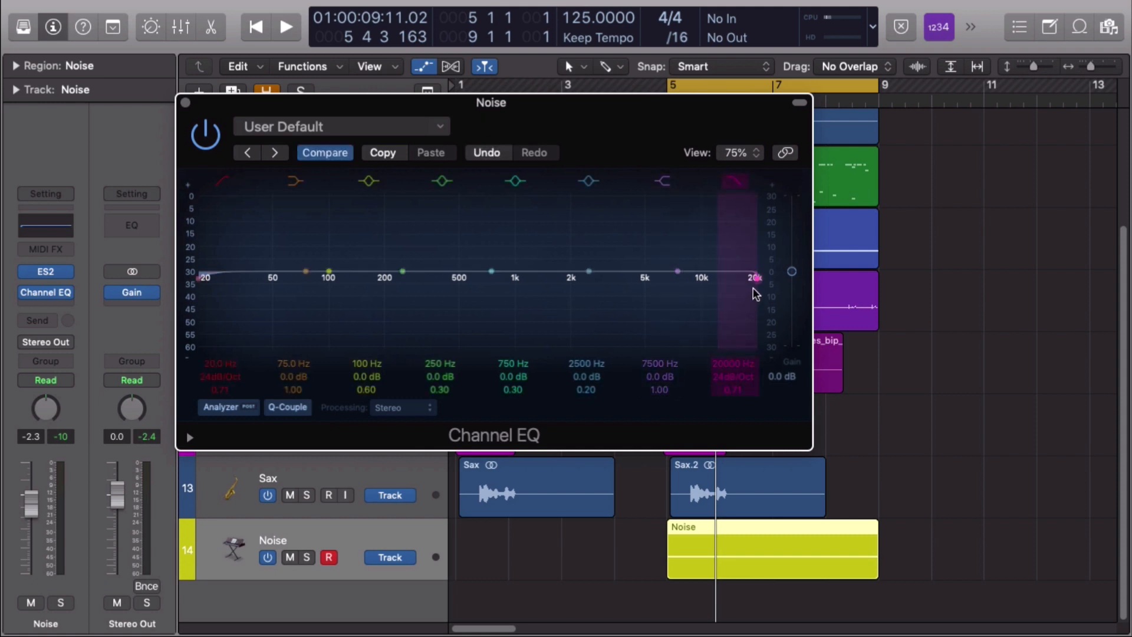
pyautogui.moveTo(751, 295); pyautogui.dragTo(823, 305)
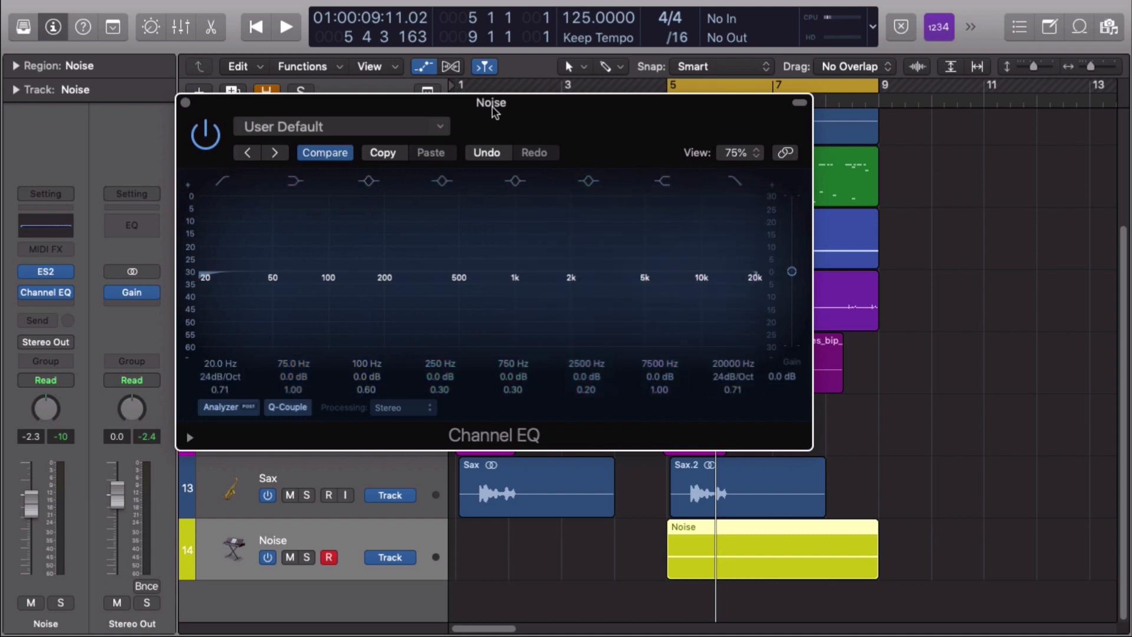
pyautogui.moveTo(493, 111); pyautogui.dragTo(565, 134)
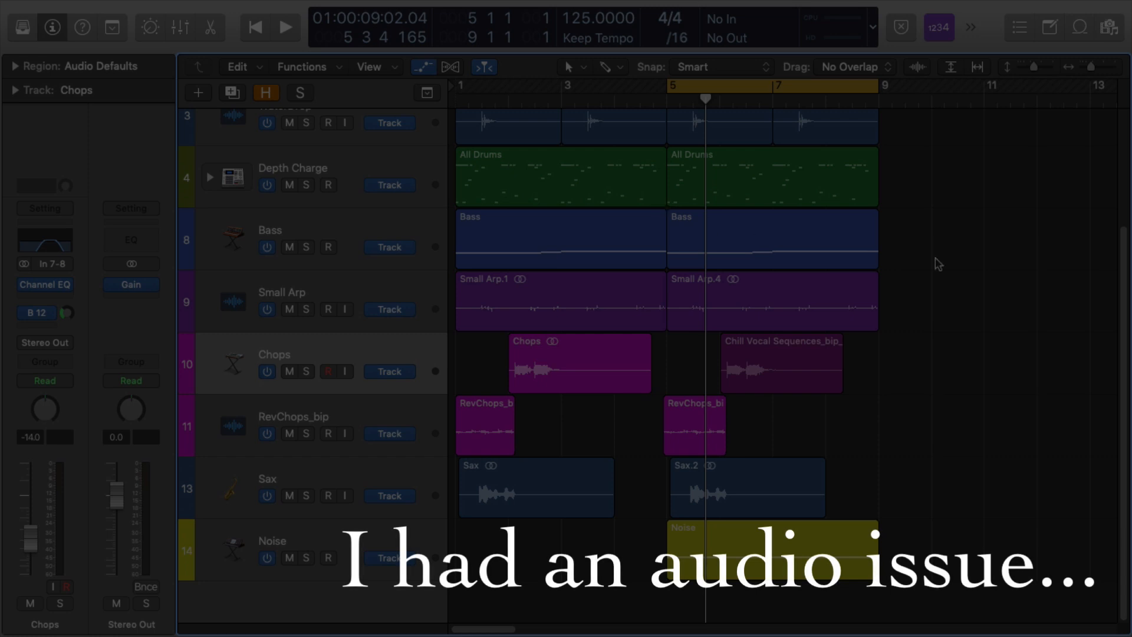
# Select the Noise track and show automation on the tracks
pyautogui.press('super+comma')
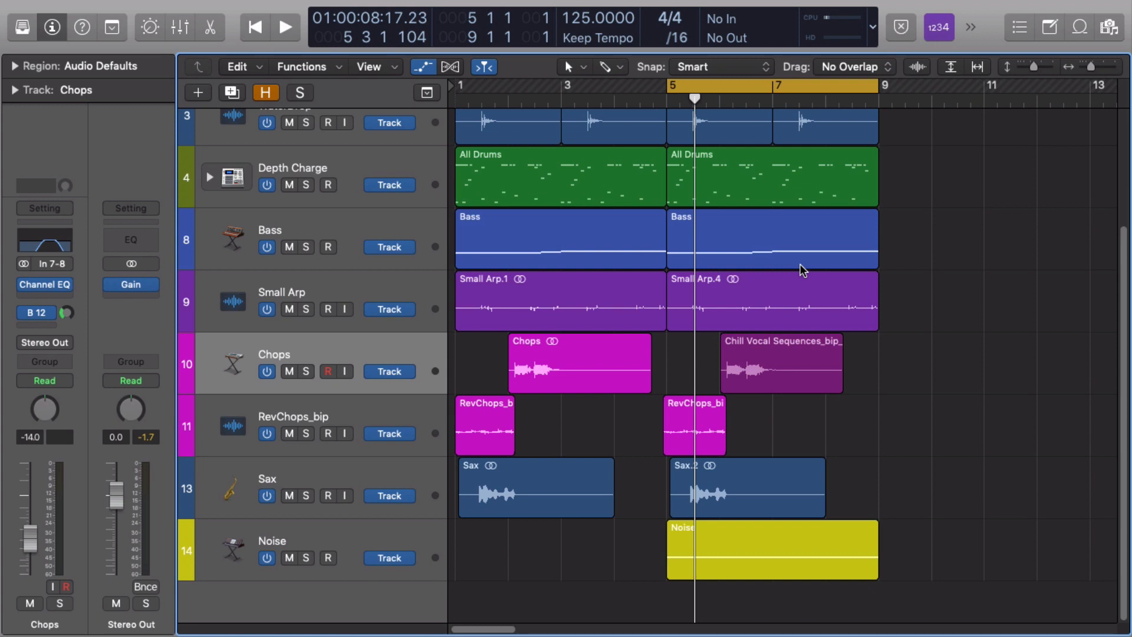
pyautogui.click(322, 530)
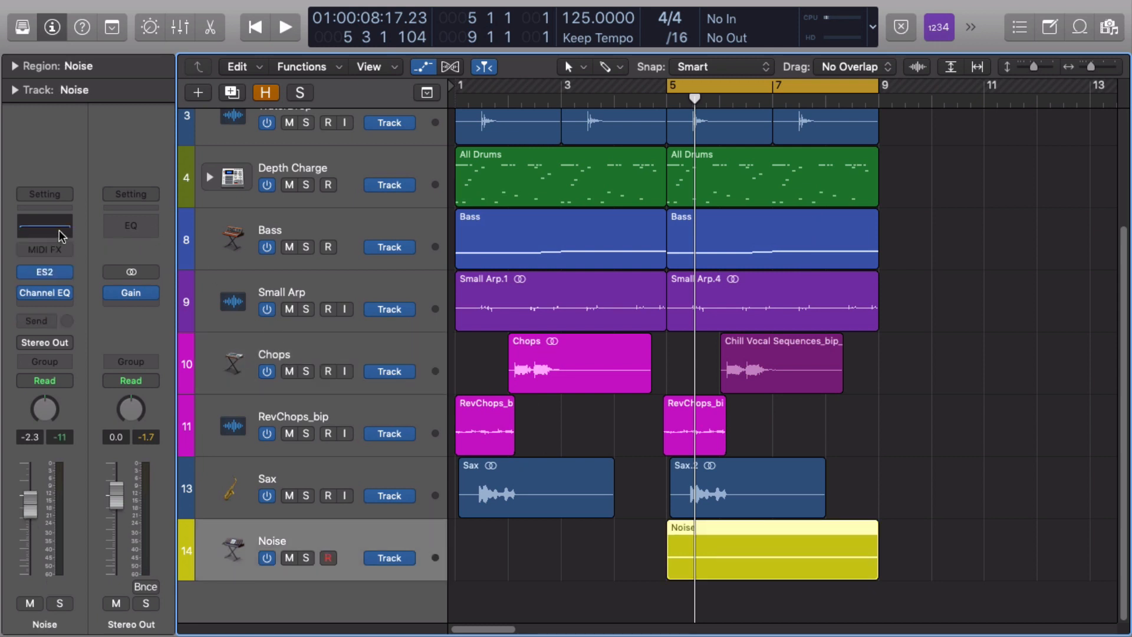
pyautogui.press('a')
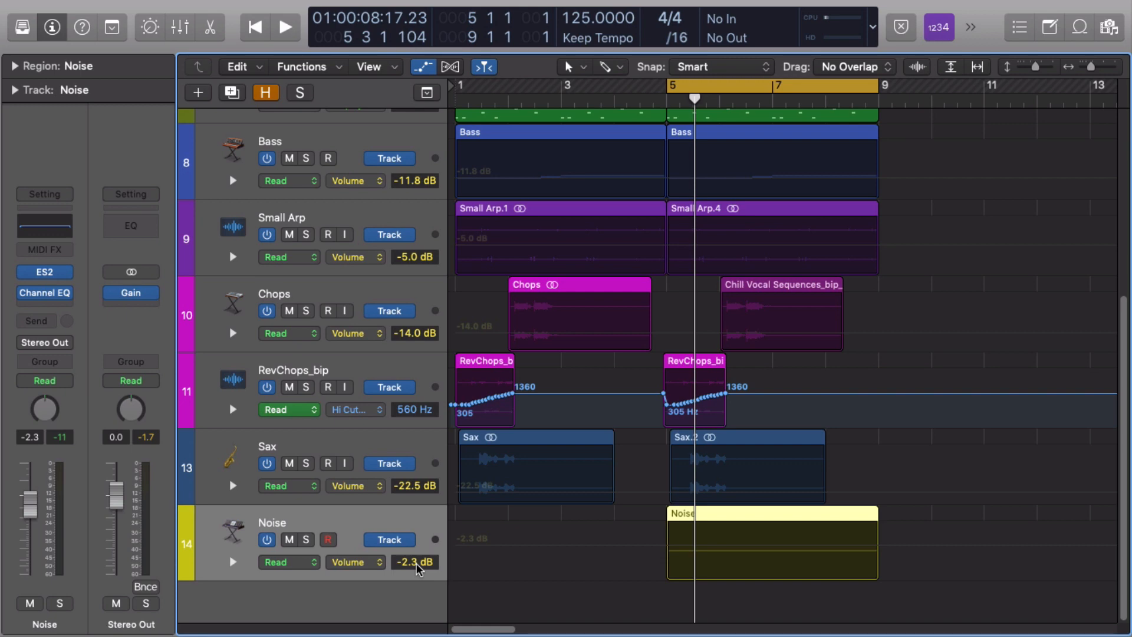
pyautogui.click(50, 272)
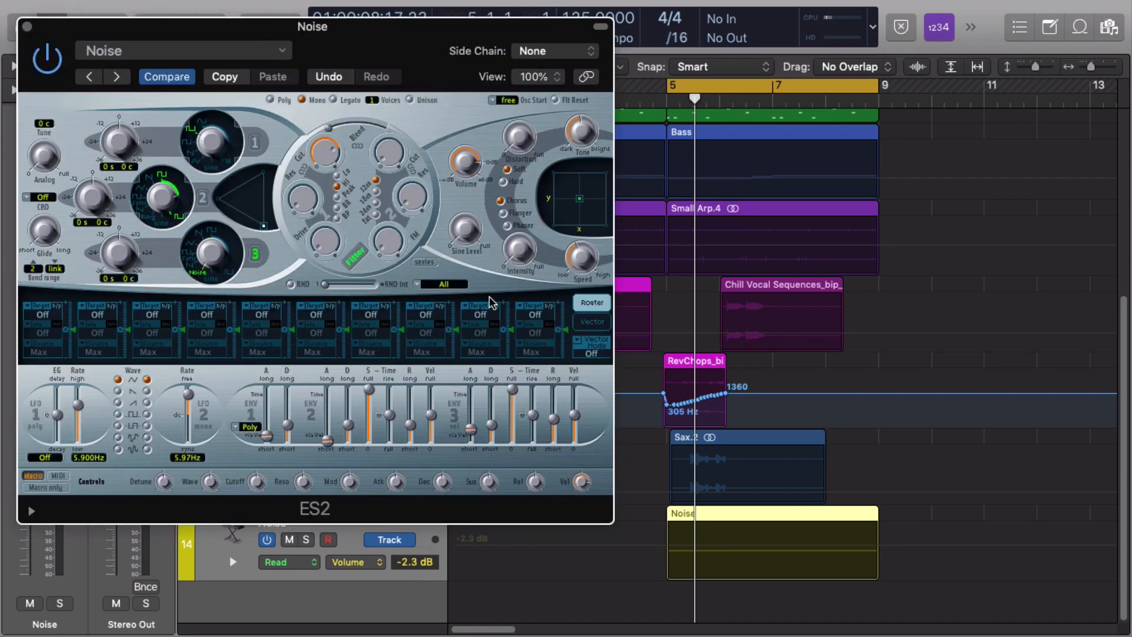
pyautogui.click(28, 26)
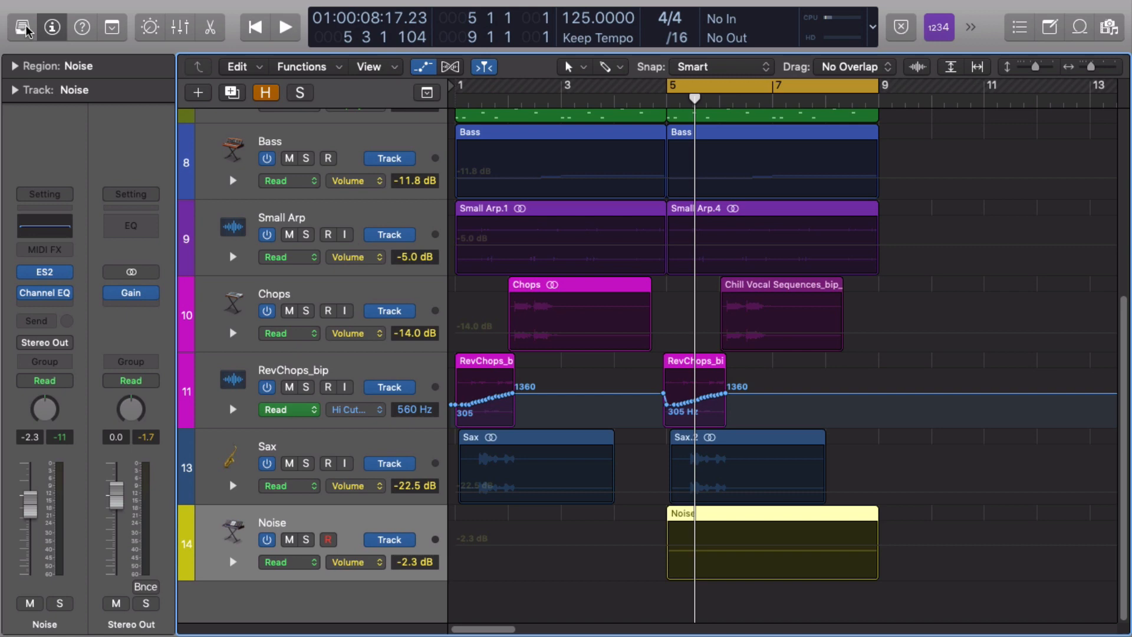
pyautogui.click(49, 268)
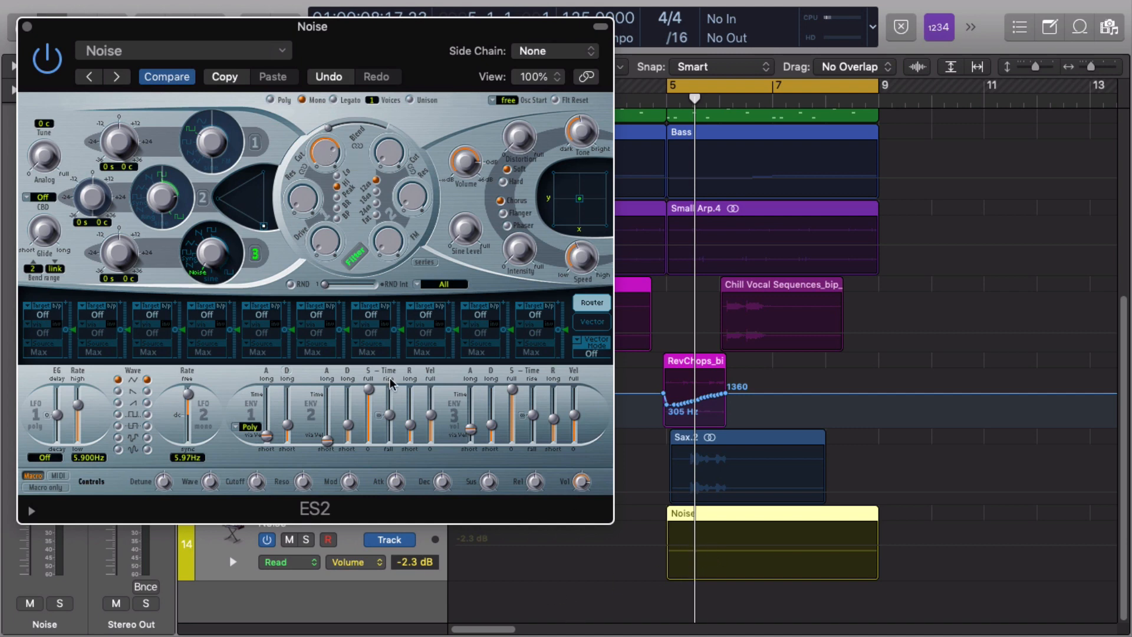
pyautogui.click(28, 26)
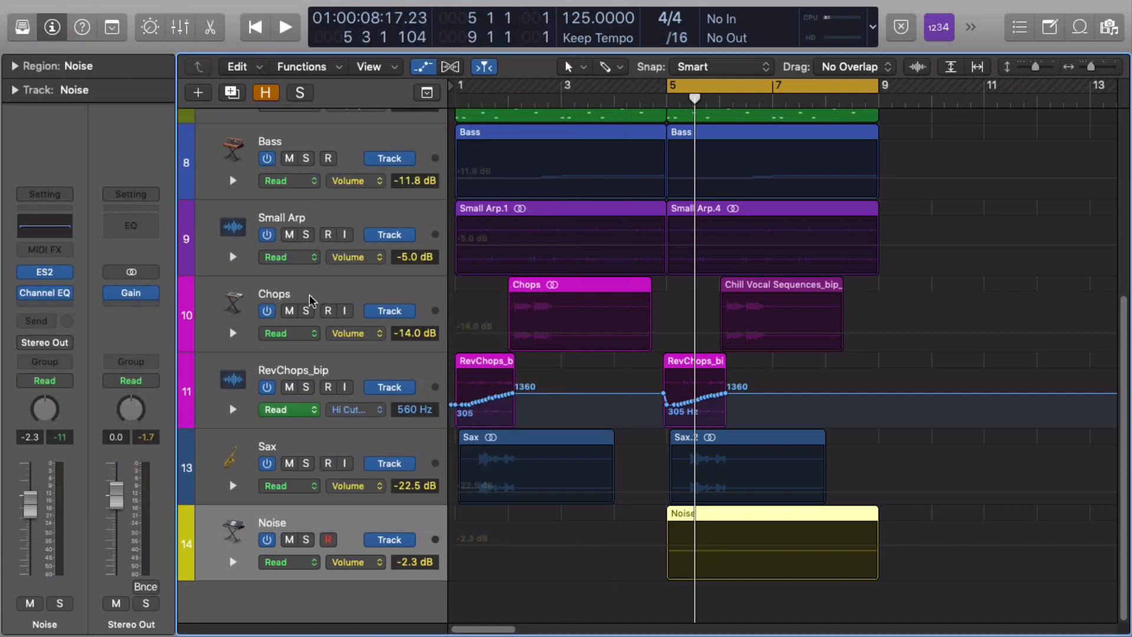
# Lower the Noise track's Channel EQ high cut to 1260 Hz while auditioning it, and raise that band's Q to 1.20
pyautogui.click(45, 292)
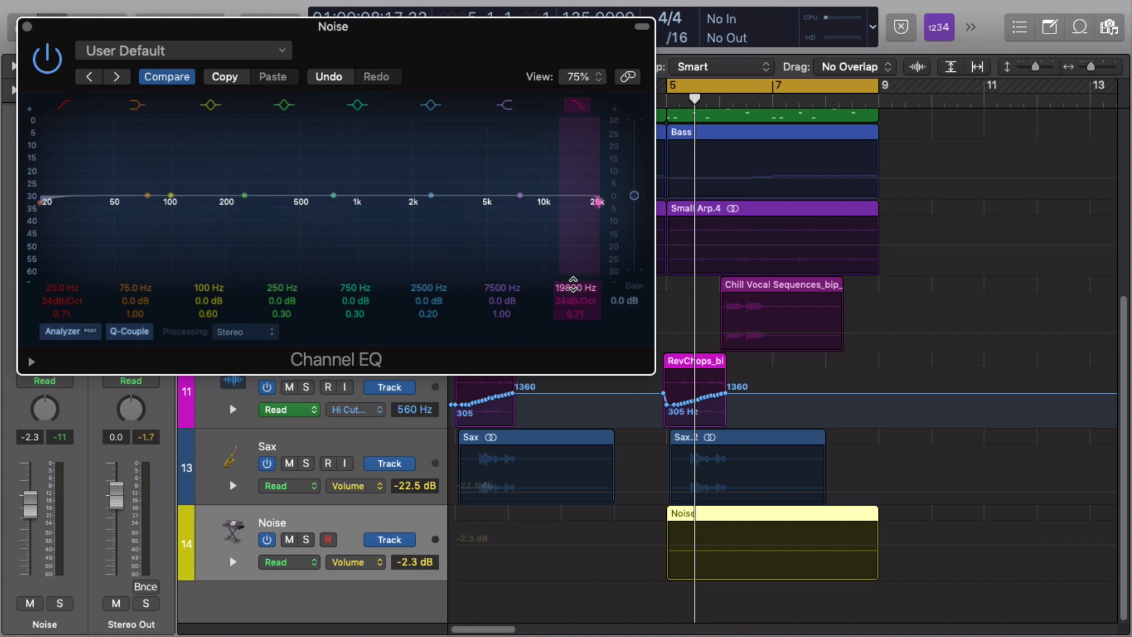
pyautogui.press('space')
pyautogui.moveTo(573, 284); pyautogui.dragTo(573, 287)
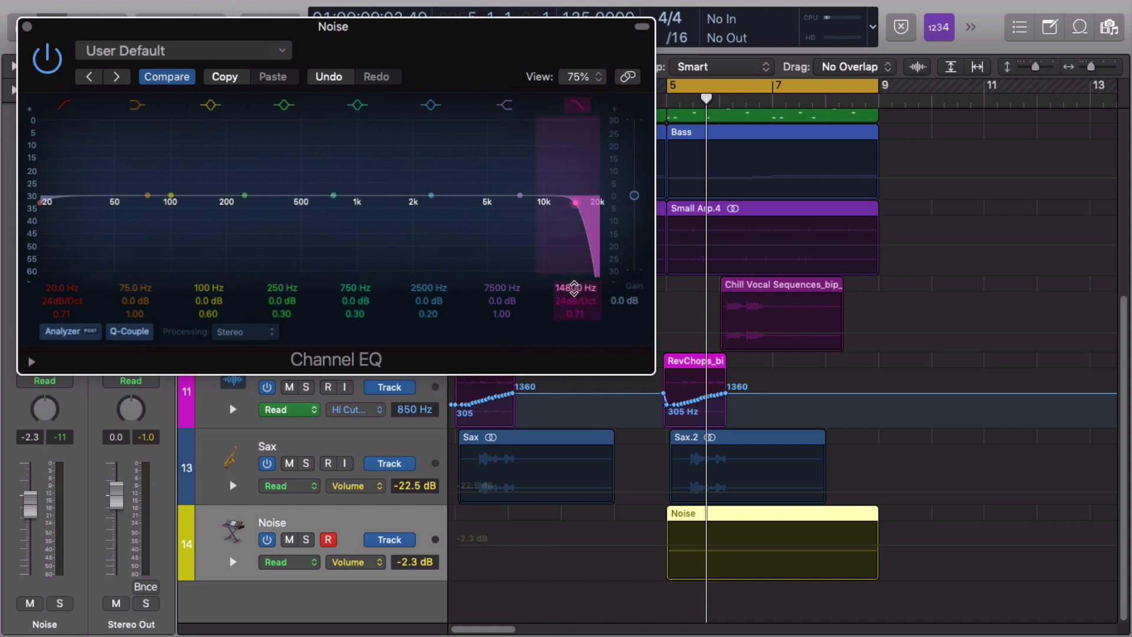
pyautogui.press('space')
pyautogui.moveTo(574, 287); pyautogui.dragTo(573, 354)
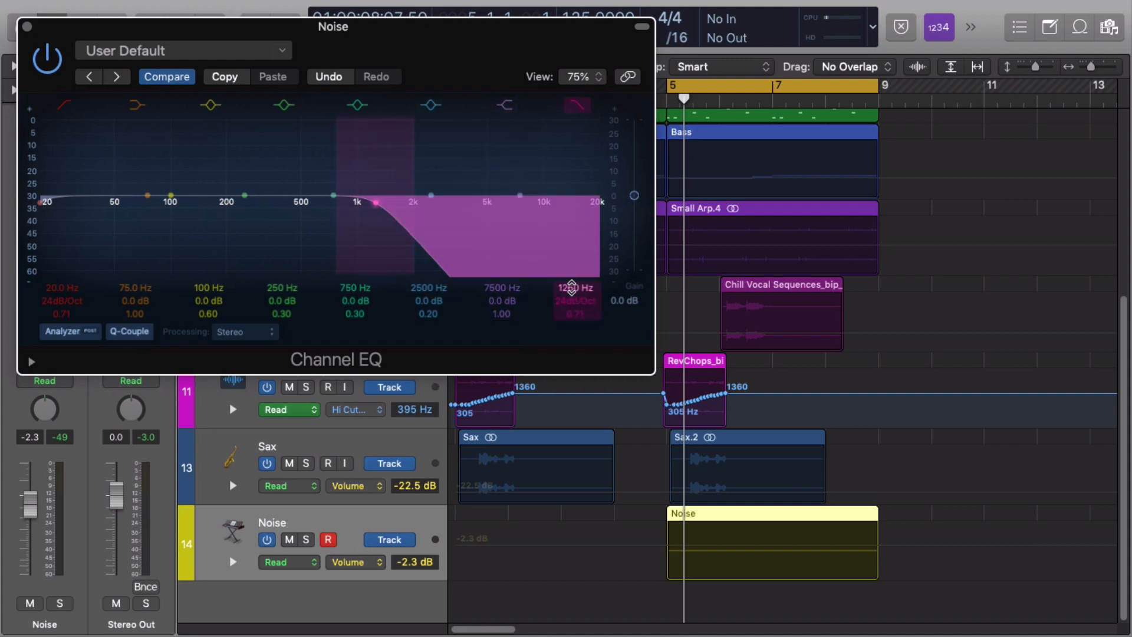
pyautogui.moveTo(575, 313); pyautogui.dragTo(575, 298)
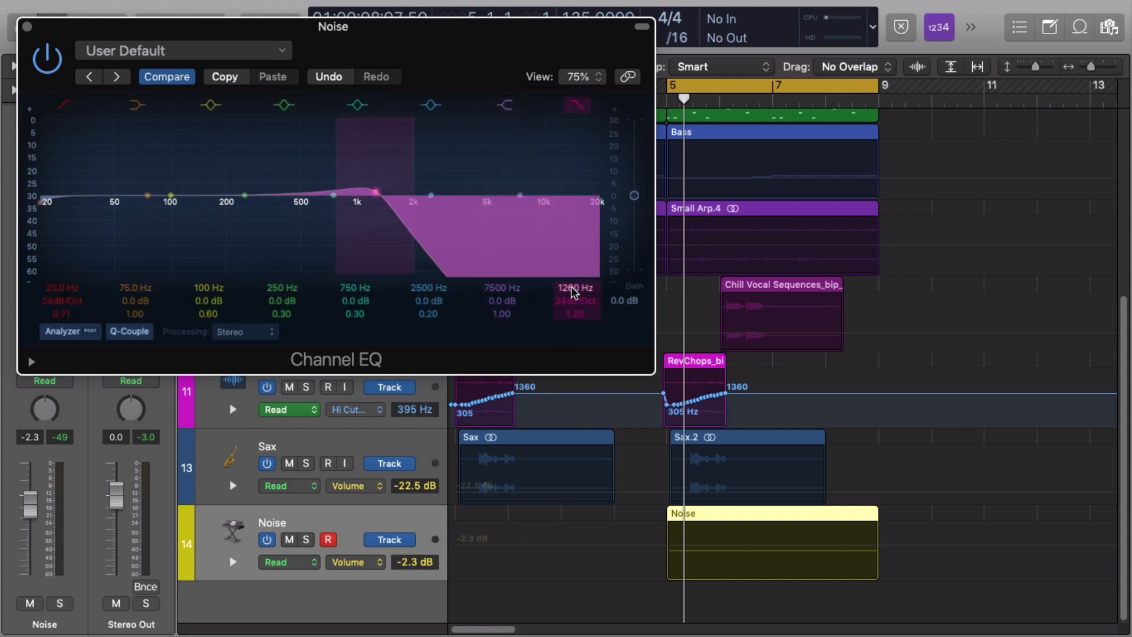
# Record high cut frequency and slope automation on the Noise track in Latch mode during playback, and return the track to Read
pyautogui.press('ctrl+super+a')
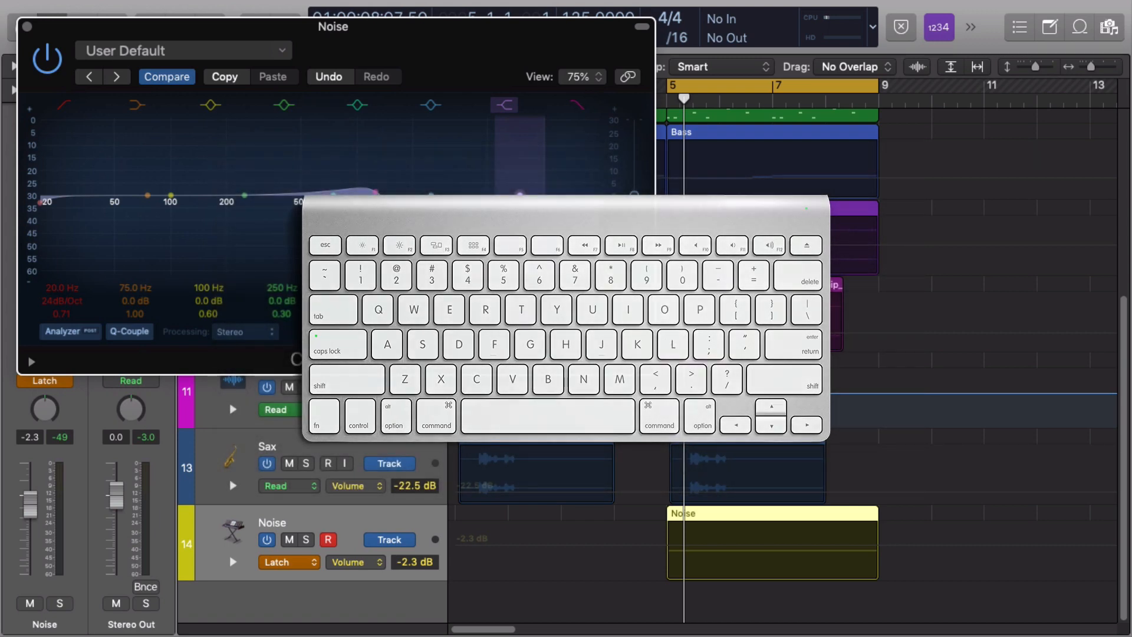
pyautogui.press('ctrl+super+a')
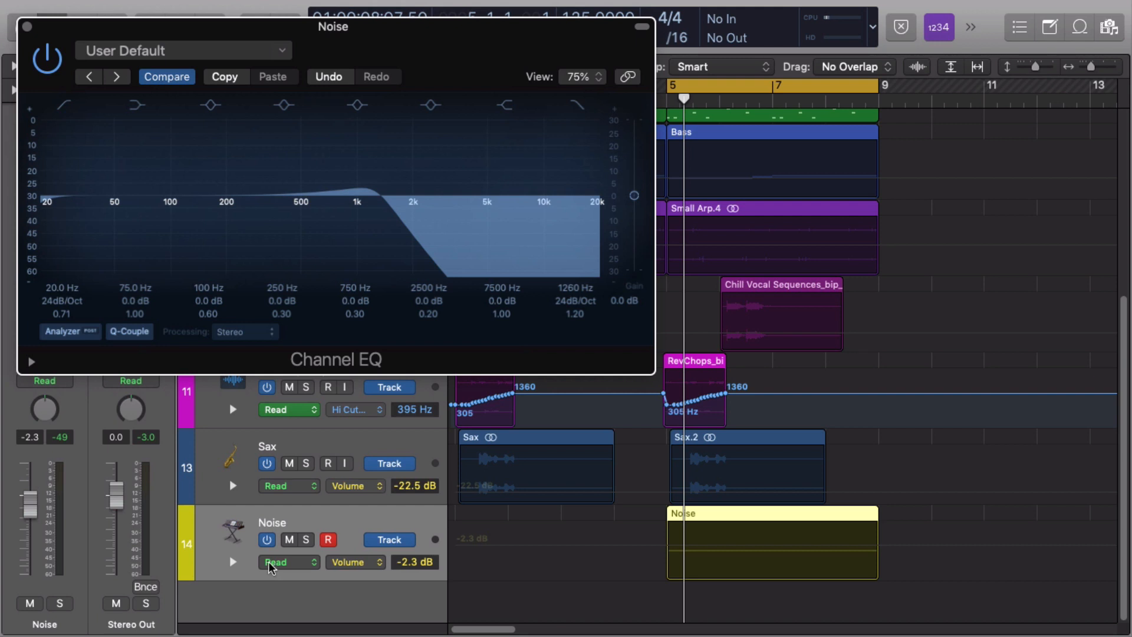
pyautogui.press('ctrl+super+a')
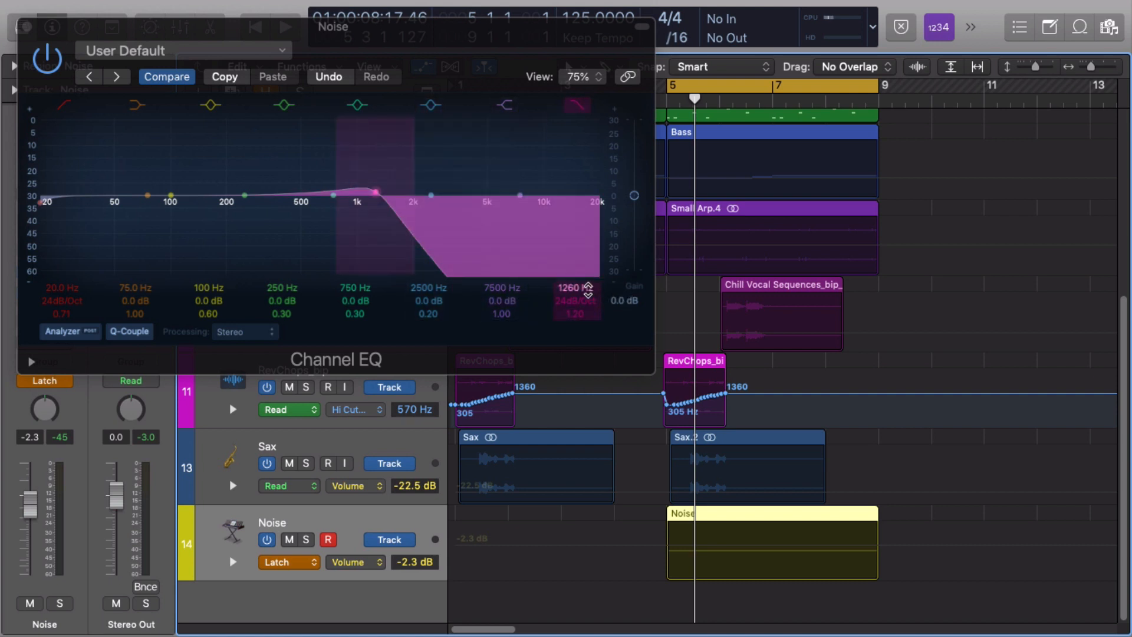
pyautogui.click(575, 288)
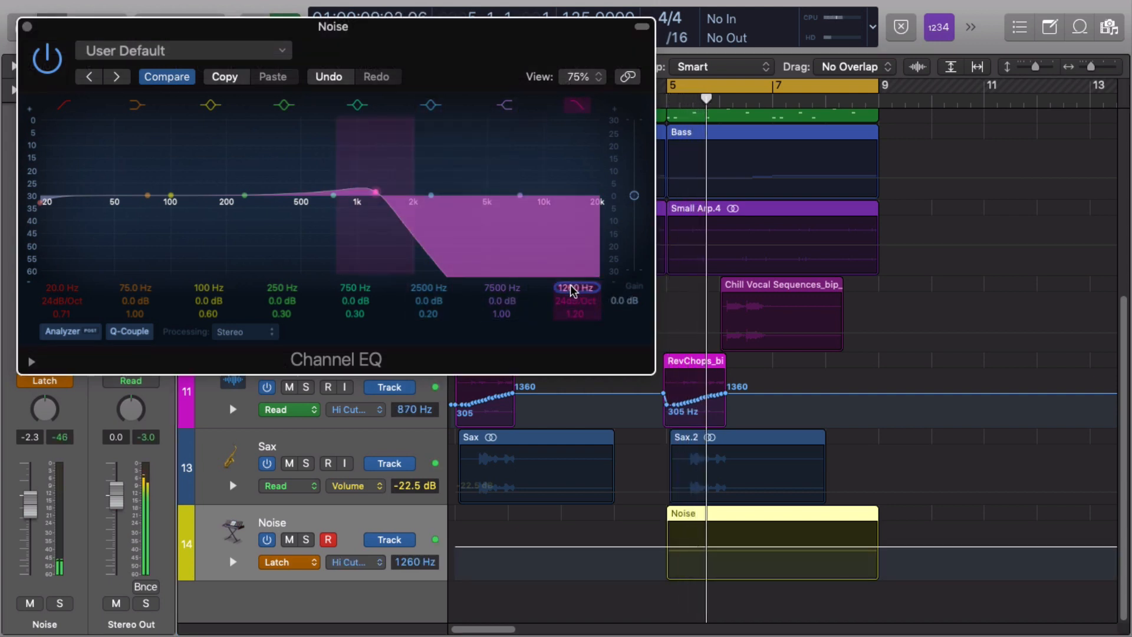
pyautogui.click(571, 301)
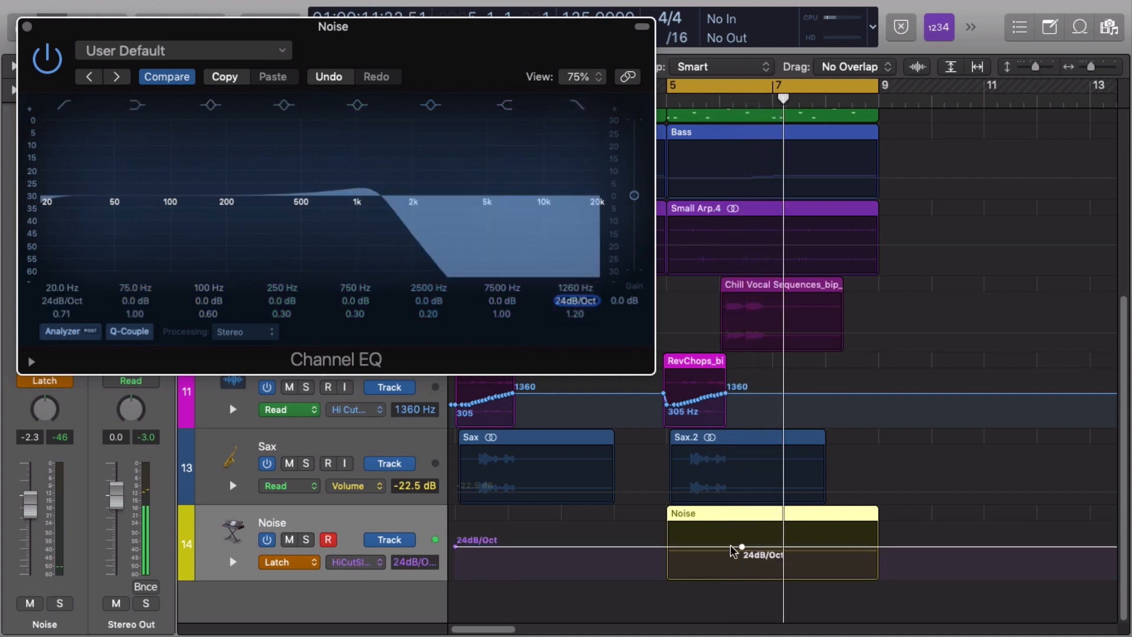
pyautogui.click(26, 26)
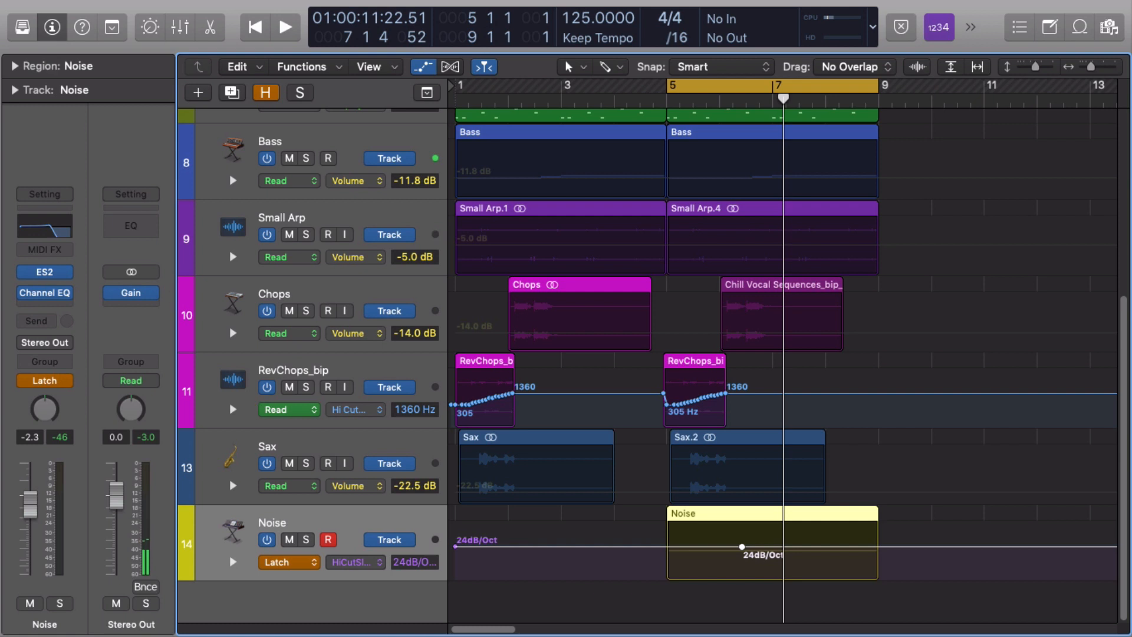
pyautogui.press('ctrl+shift+super+r')
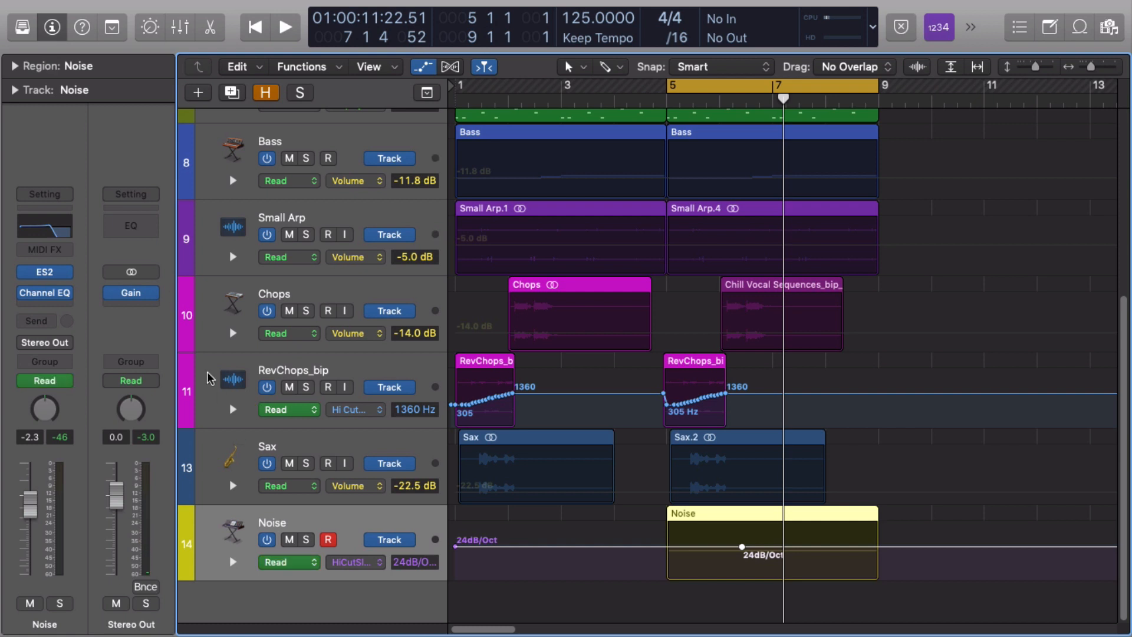
# Expand the Noise track's automation lanes, set the main lane to High Cut Frequency, and add a High Cut Slope lane below
pyautogui.click(233, 561)
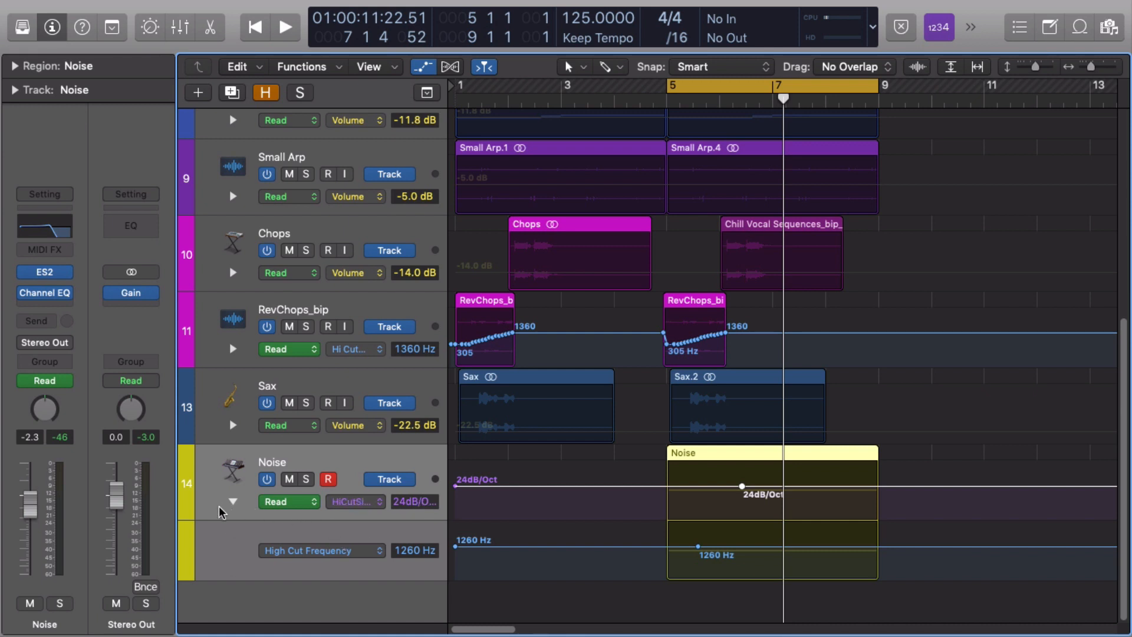
pyautogui.moveTo(238, 550)
pyautogui.click(232, 530)
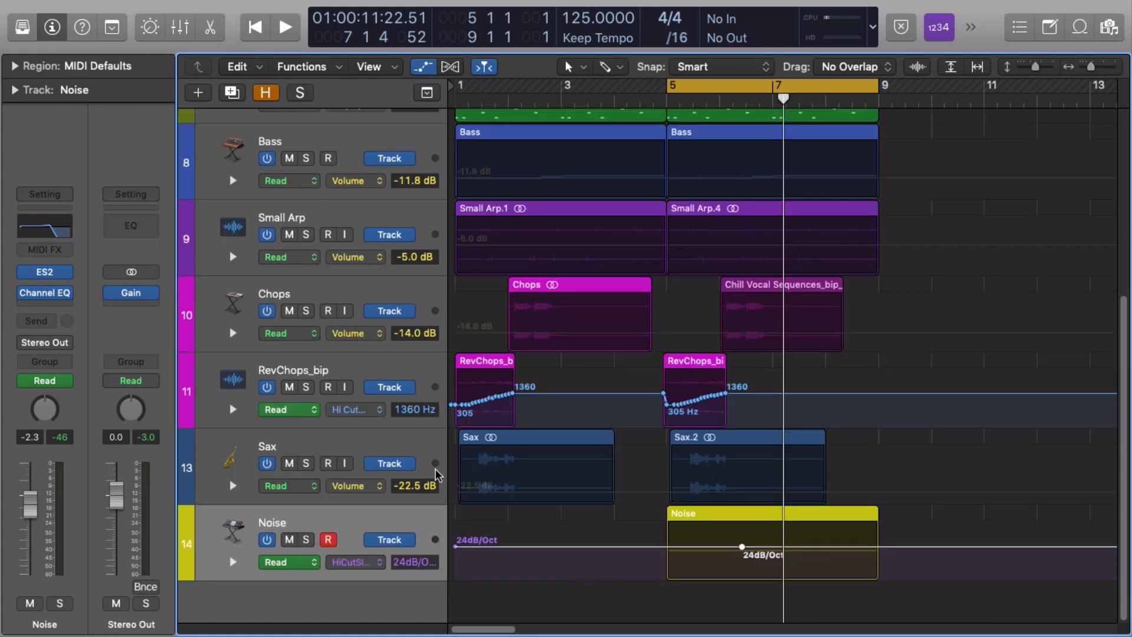
pyautogui.click(232, 563)
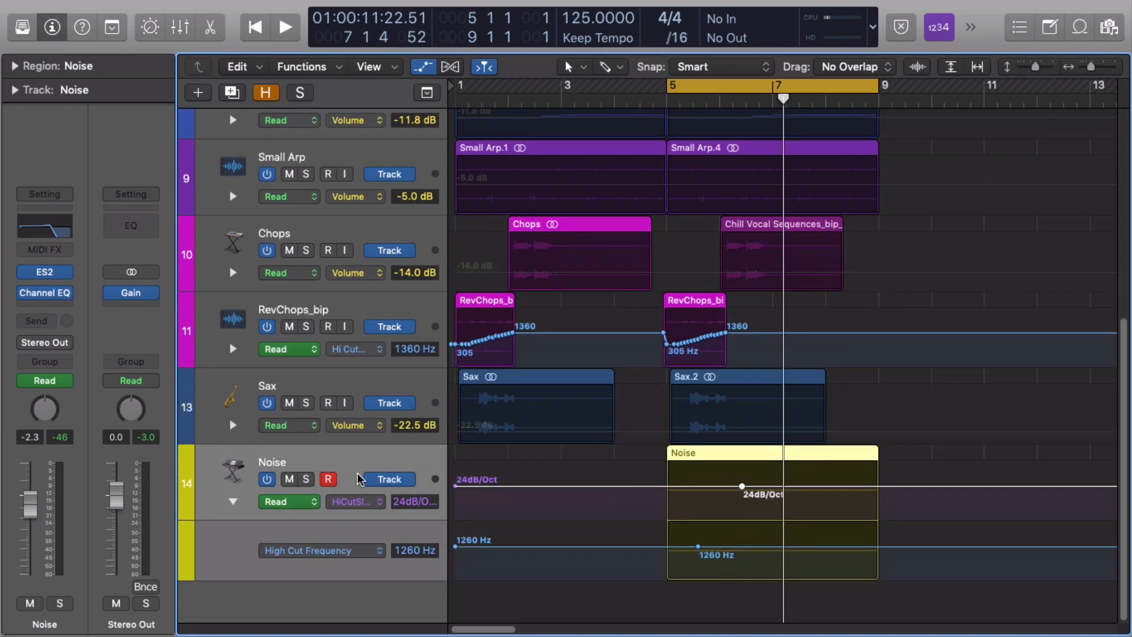
pyautogui.click(361, 502)
pyautogui.click(385, 486)
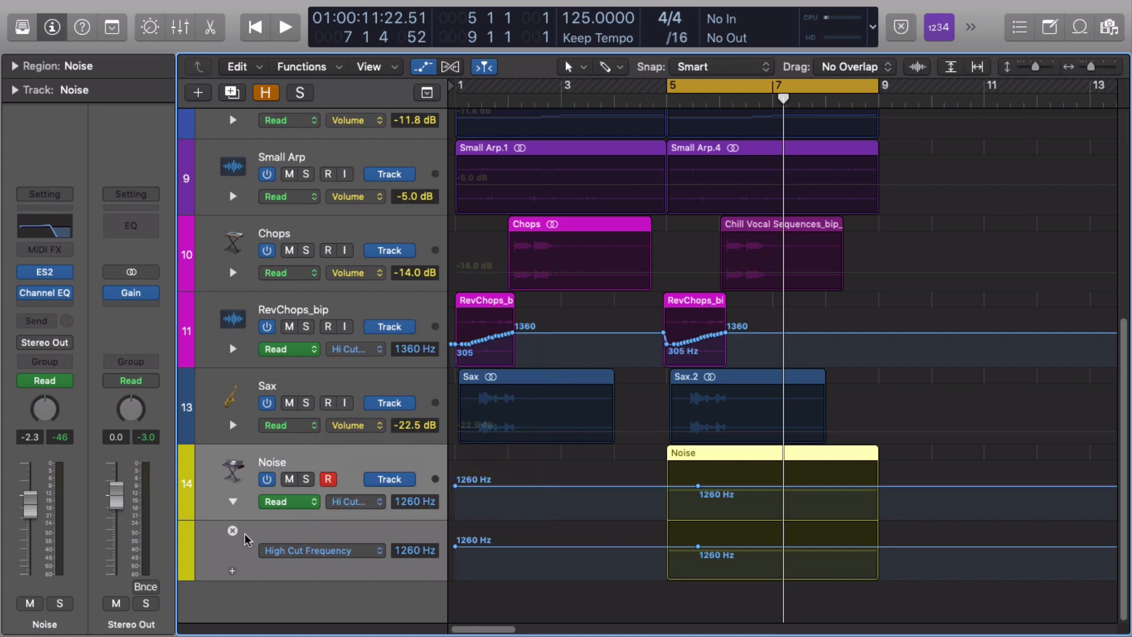
pyautogui.click(232, 569)
pyautogui.scroll(-3, 416, 451)
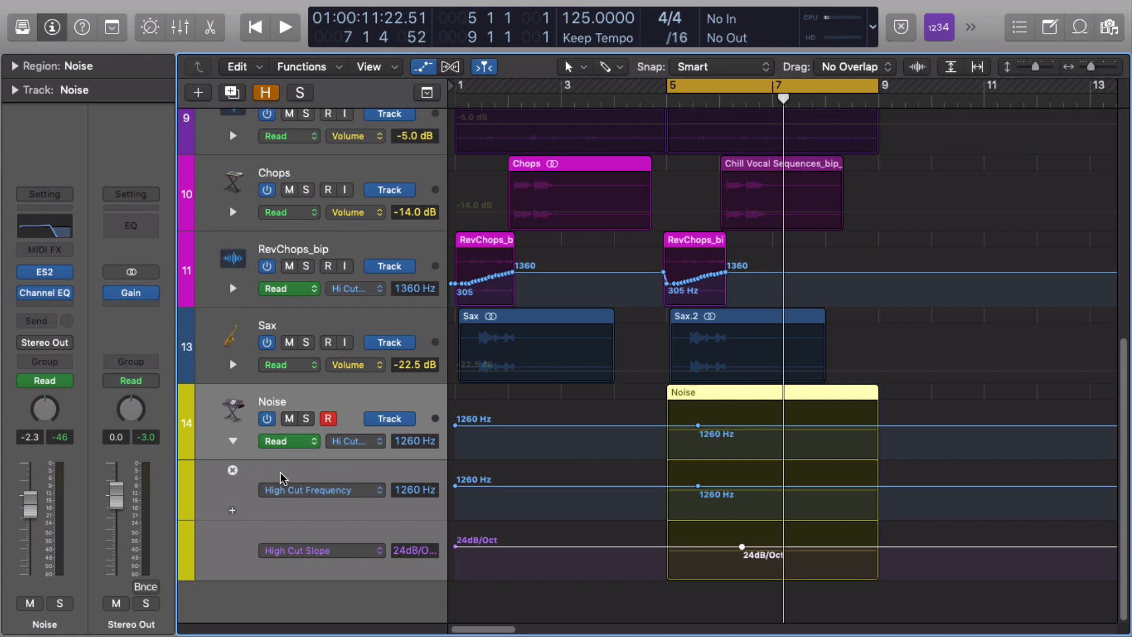
# Delete the recorded high cut frequency and slope automation from the Noise track
pyautogui.press('ctrl+super+BackSpace')
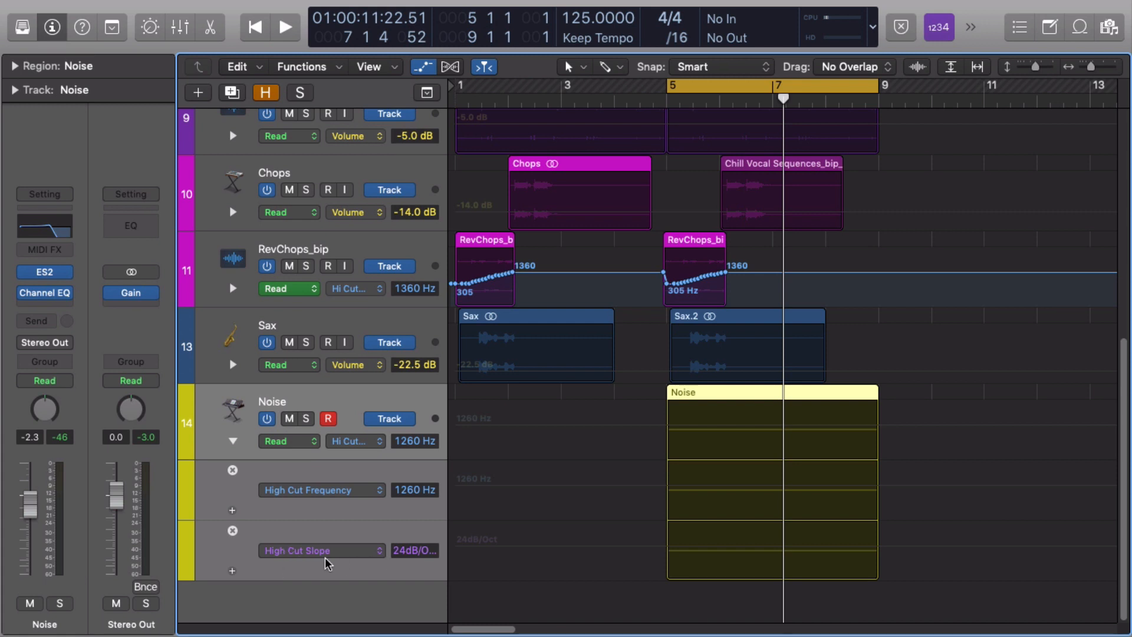
# Remove the Noise track's High Cut Slope lane and record the Channel EQ high cut Q in Latch mode, ending at 1.20
pyautogui.click(232, 530)
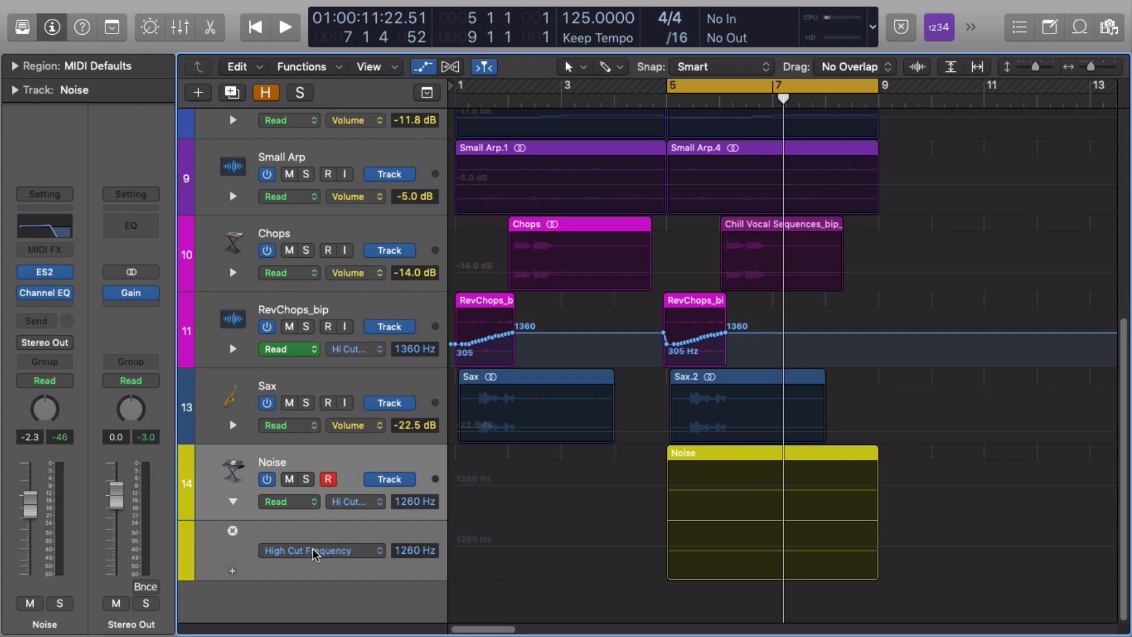
pyautogui.press('ctrl+super+l')
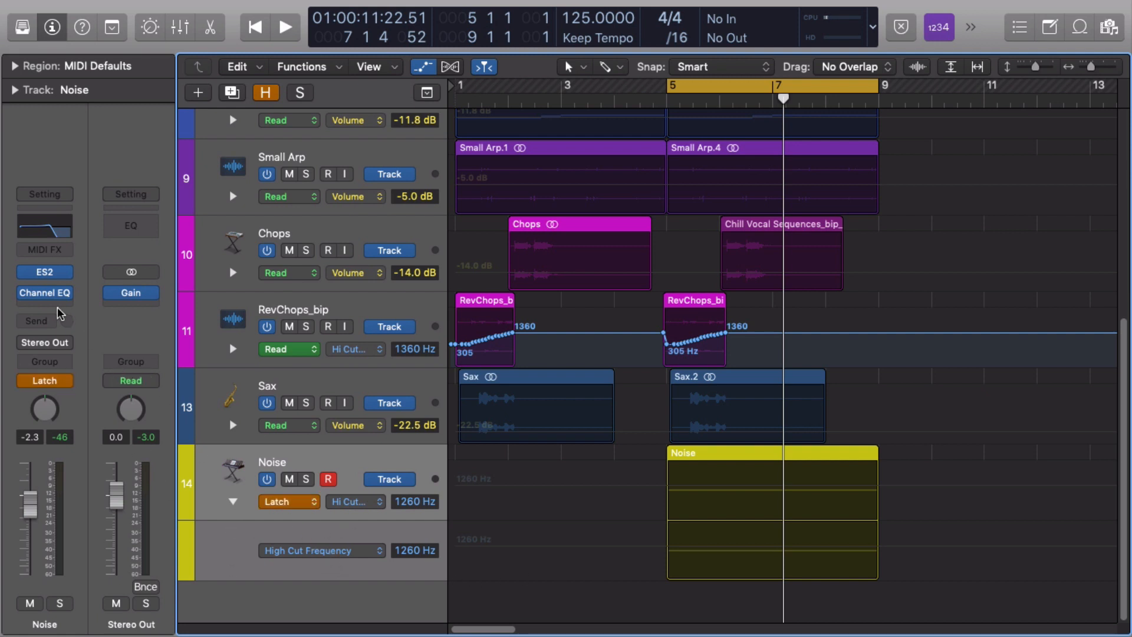
pyautogui.press('space')
pyautogui.press('v')
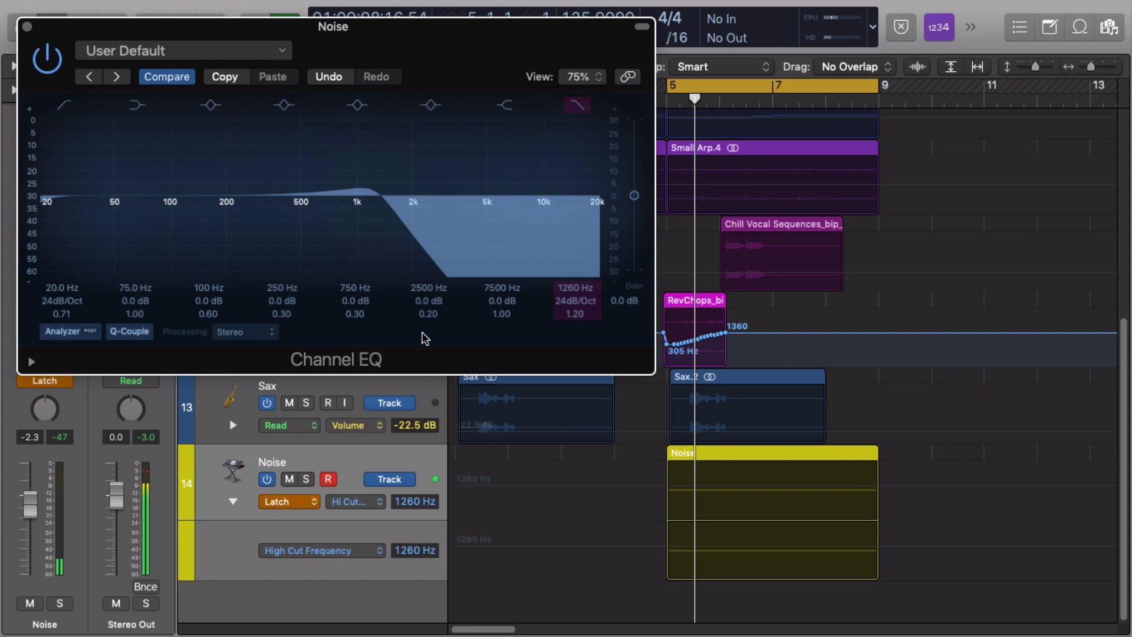
pyautogui.click(578, 315)
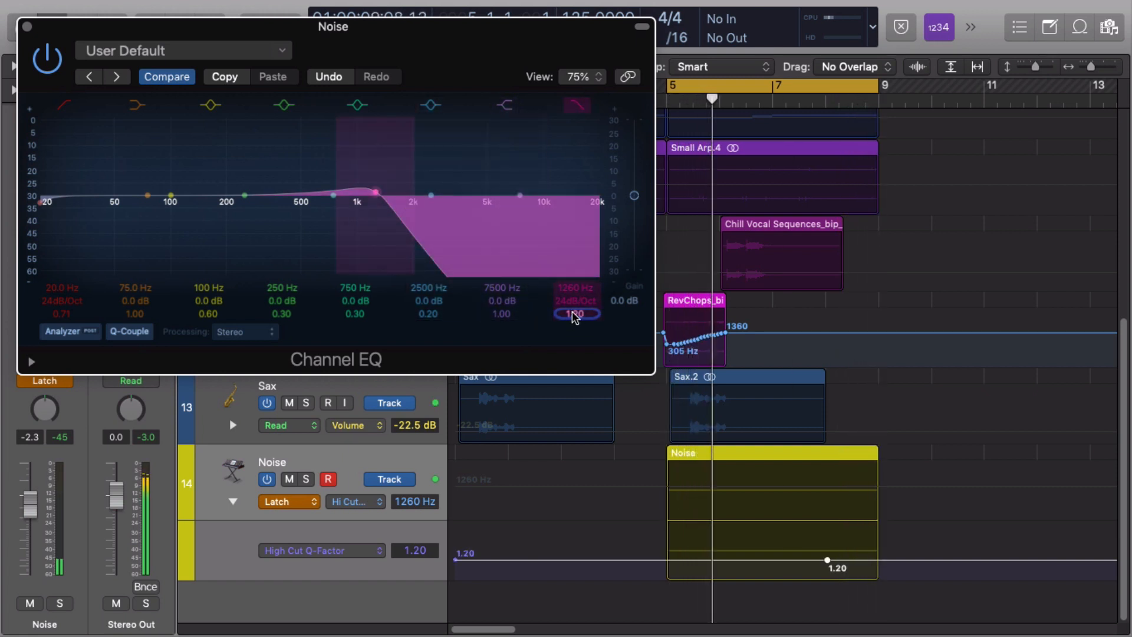
pyautogui.moveTo(570, 315); pyautogui.dragTo(571, 308)
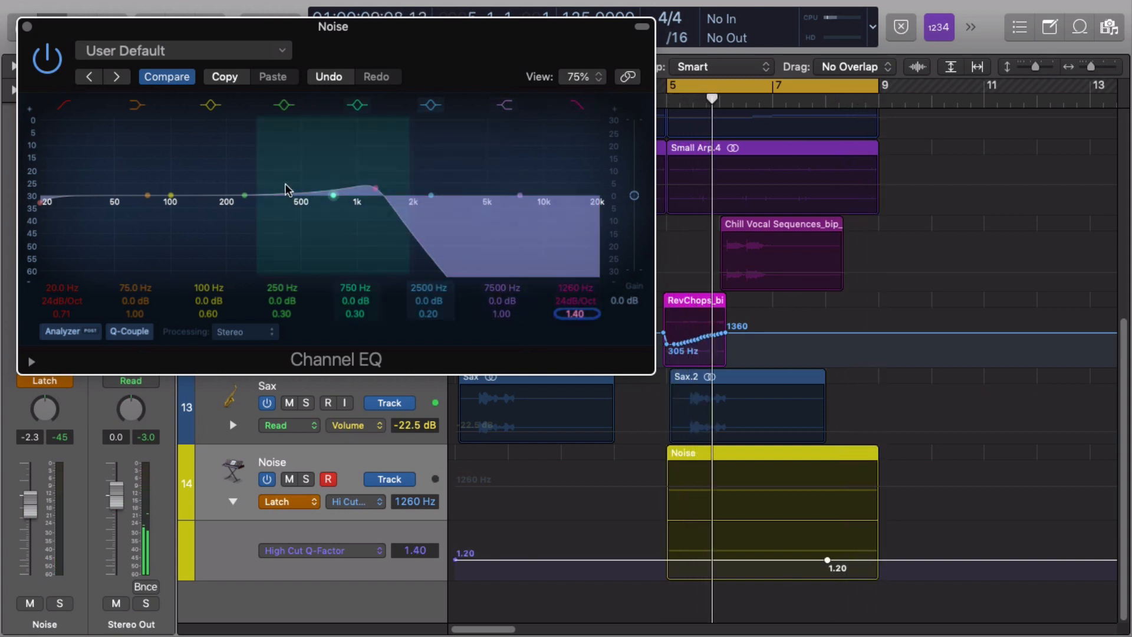
pyautogui.moveTo(574, 314); pyautogui.dragTo(575, 325)
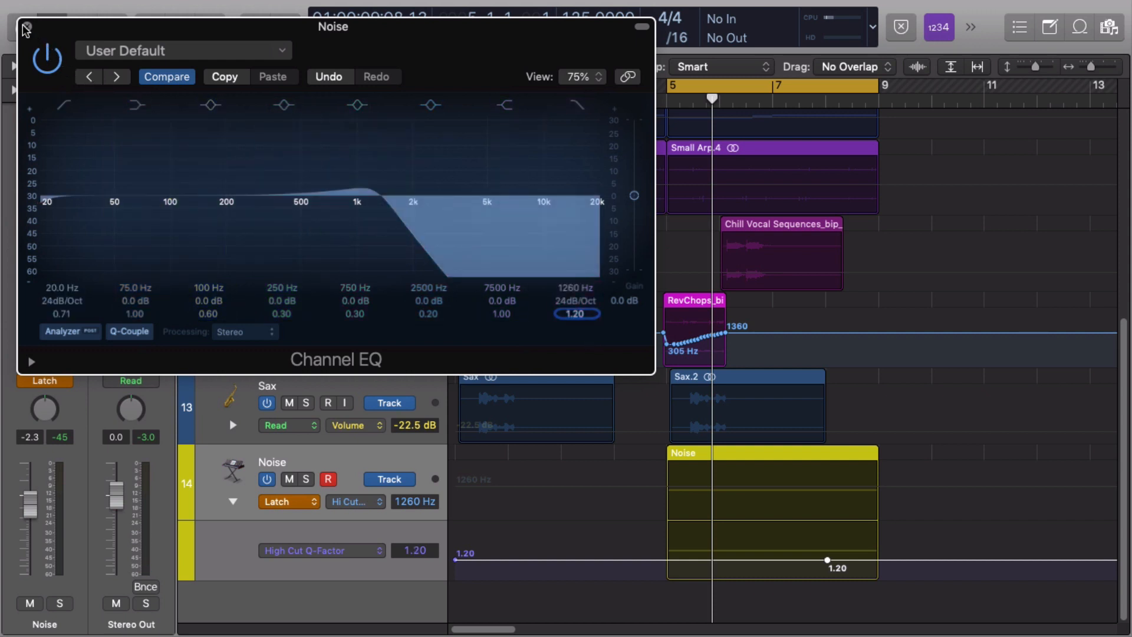
# Close the Channel EQ, undo the recorded high cut Q automation on the Noise track, and return the track to Read
pyautogui.click(27, 27)
pyautogui.press('space')
pyautogui.press('space')
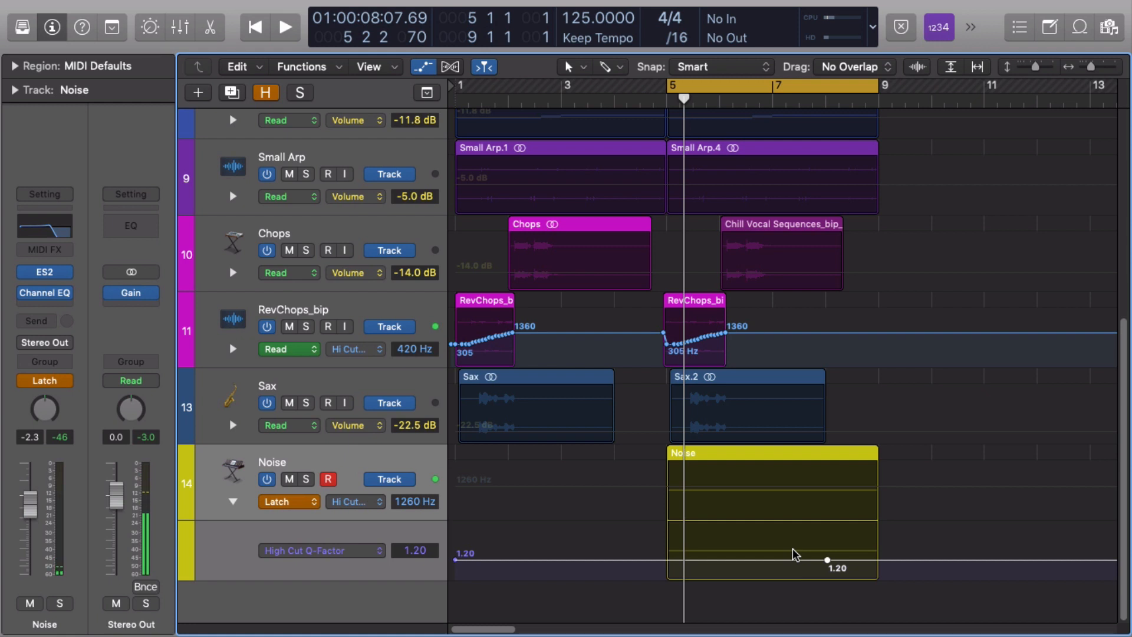
pyautogui.press('super+z')
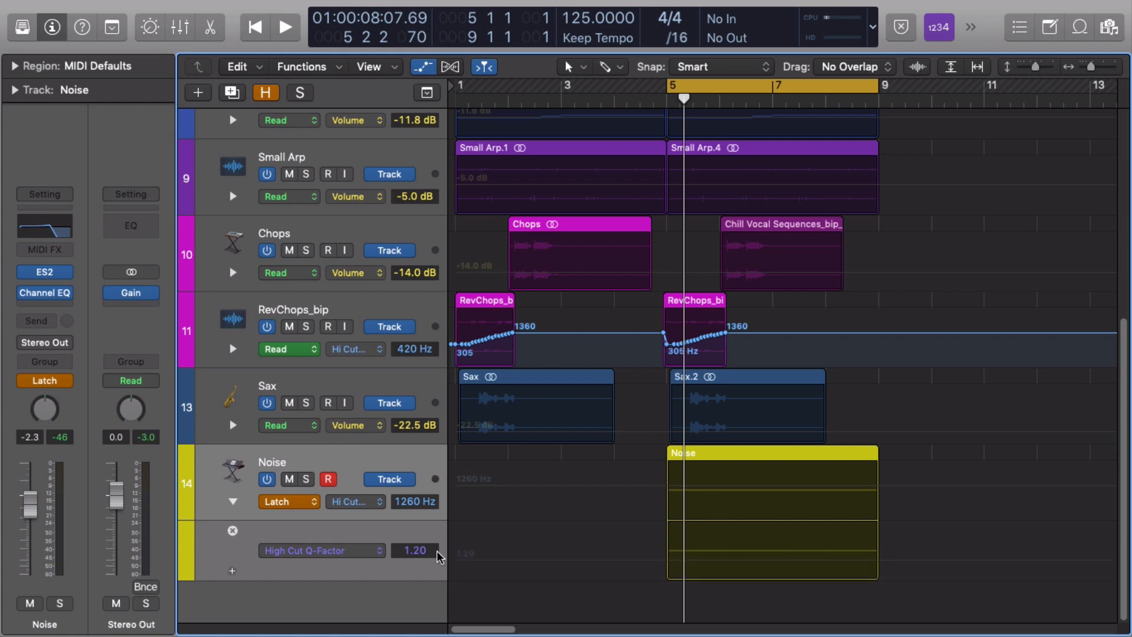
pyautogui.press('ctrl+super+r')
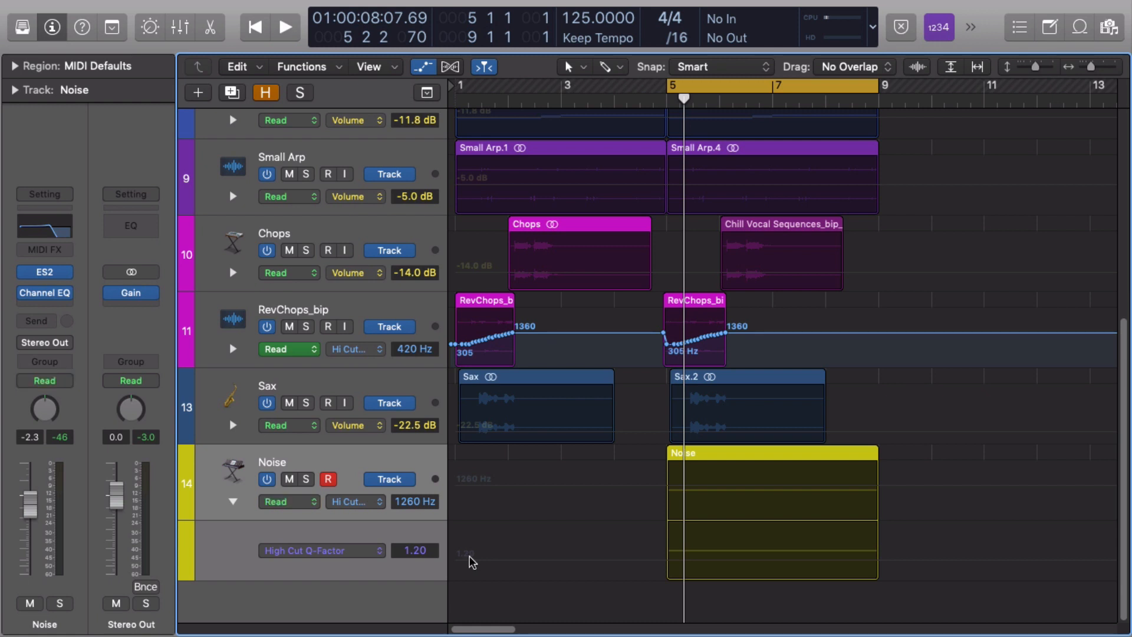
# Create automation points at the Noise region borders and ramp High Cut Frequency from 1260 Hz to 20000 Hz, deleting the trailing 1260 Hz point
pyautogui.click(715, 455)
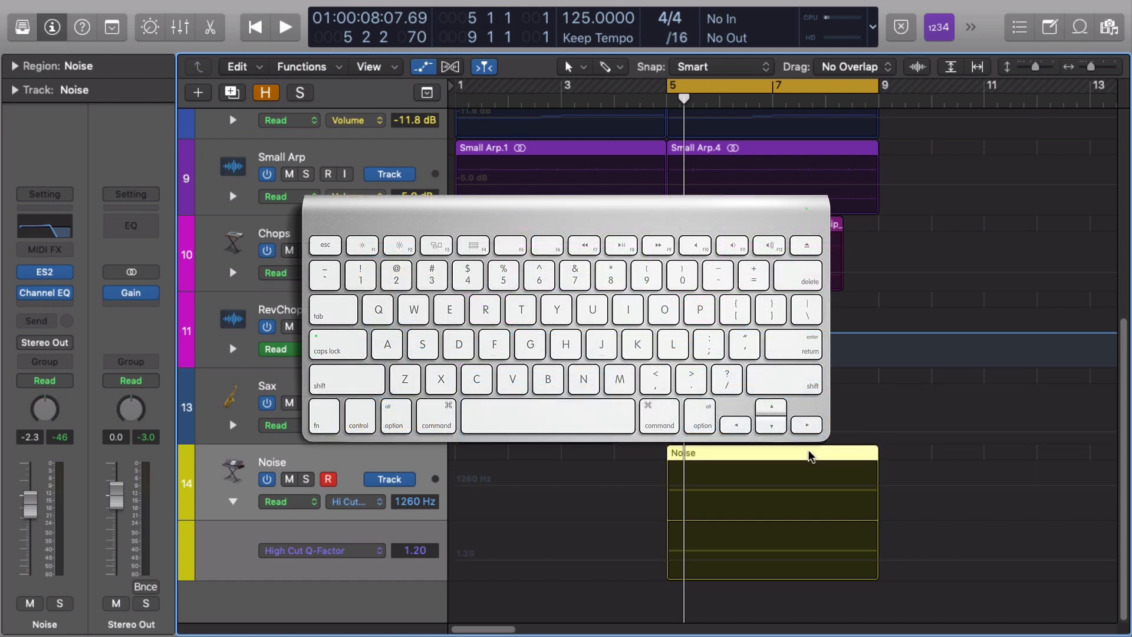
pyautogui.press('ctrl+super+2')
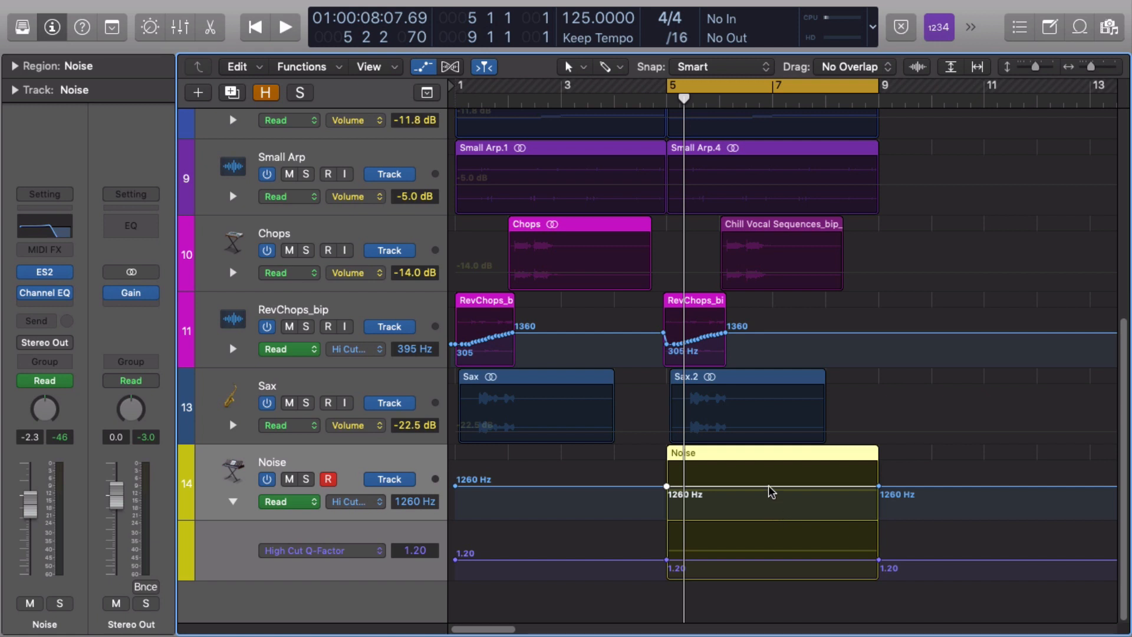
pyautogui.moveTo(771, 492); pyautogui.dragTo(715, 475)
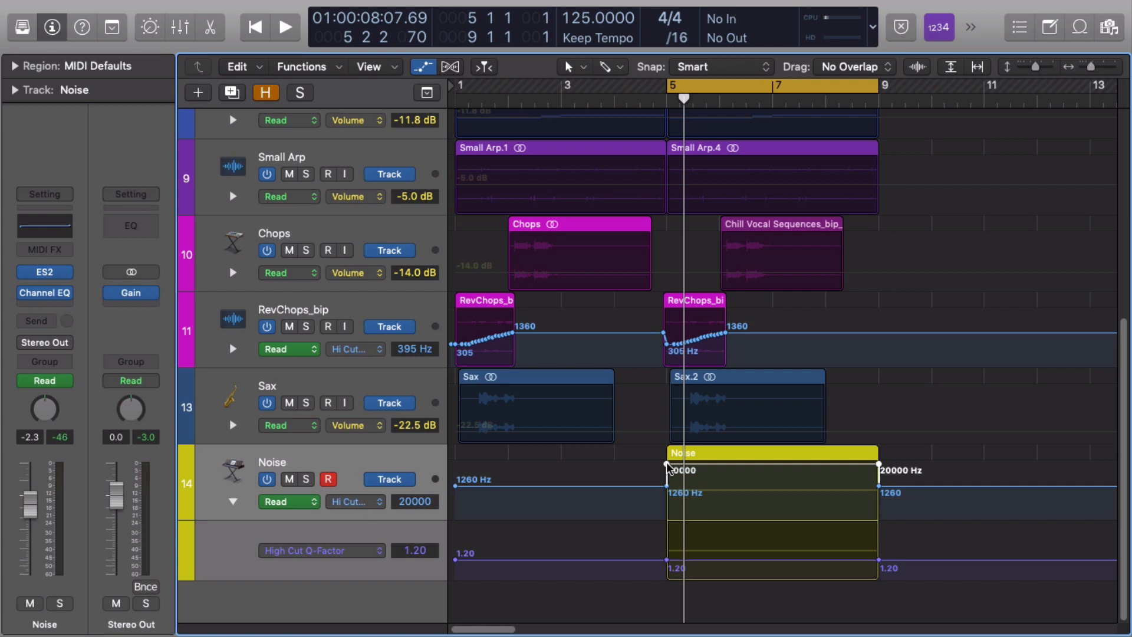
pyautogui.moveTo(667, 464); pyautogui.dragTo(667, 486)
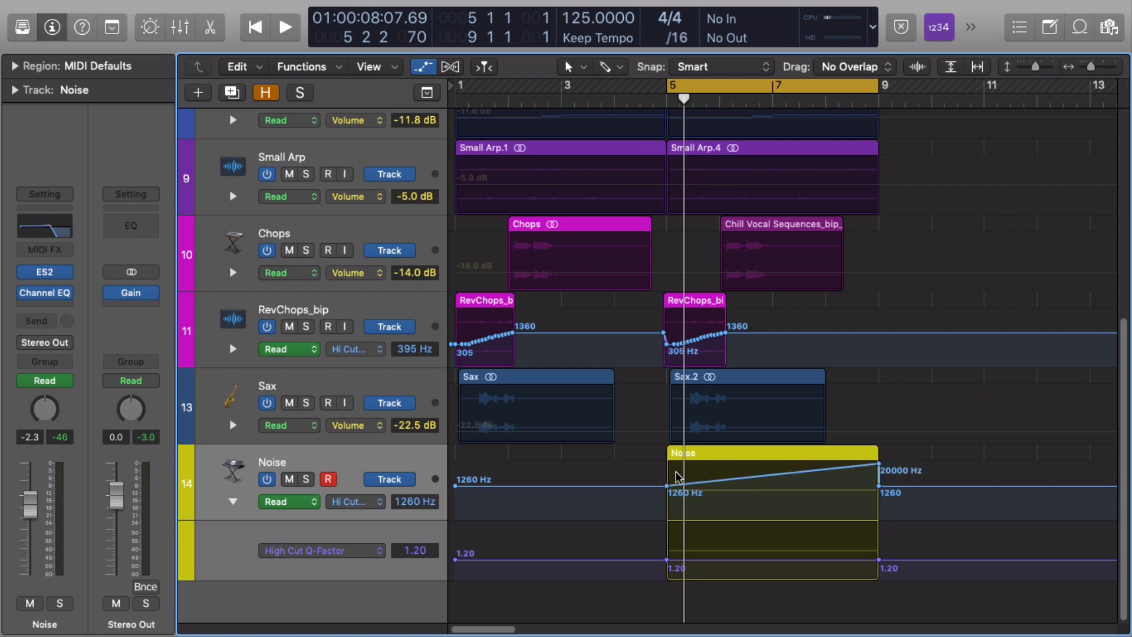
pyautogui.click(879, 488)
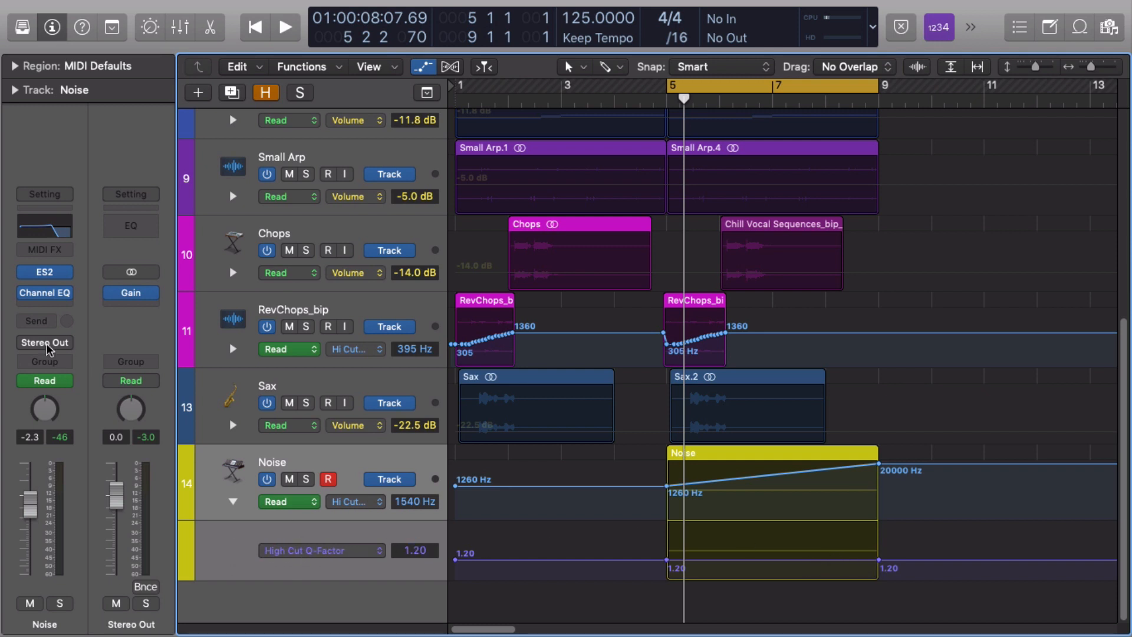
# Ramp the High Cut Q-Factor automation from 1.20 at the Noise region's start to 0.71 at its end, and close the Channel EQ
pyautogui.moveTo(45, 295)
pyautogui.click(44, 294)
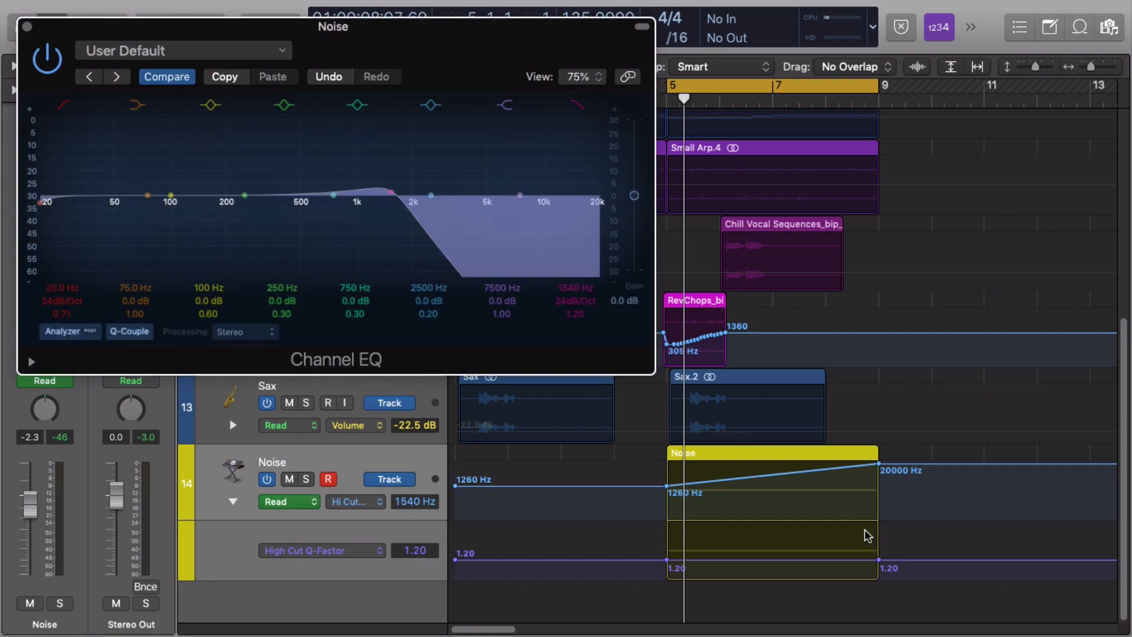
pyautogui.click(772, 560)
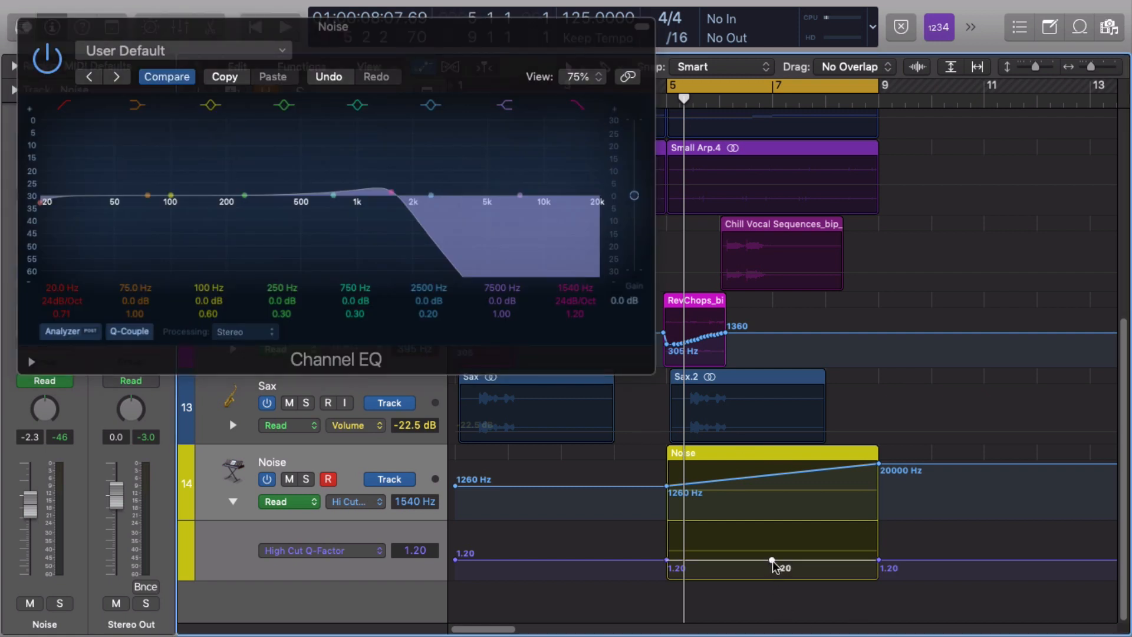
pyautogui.moveTo(774, 563); pyautogui.dragTo(773, 564)
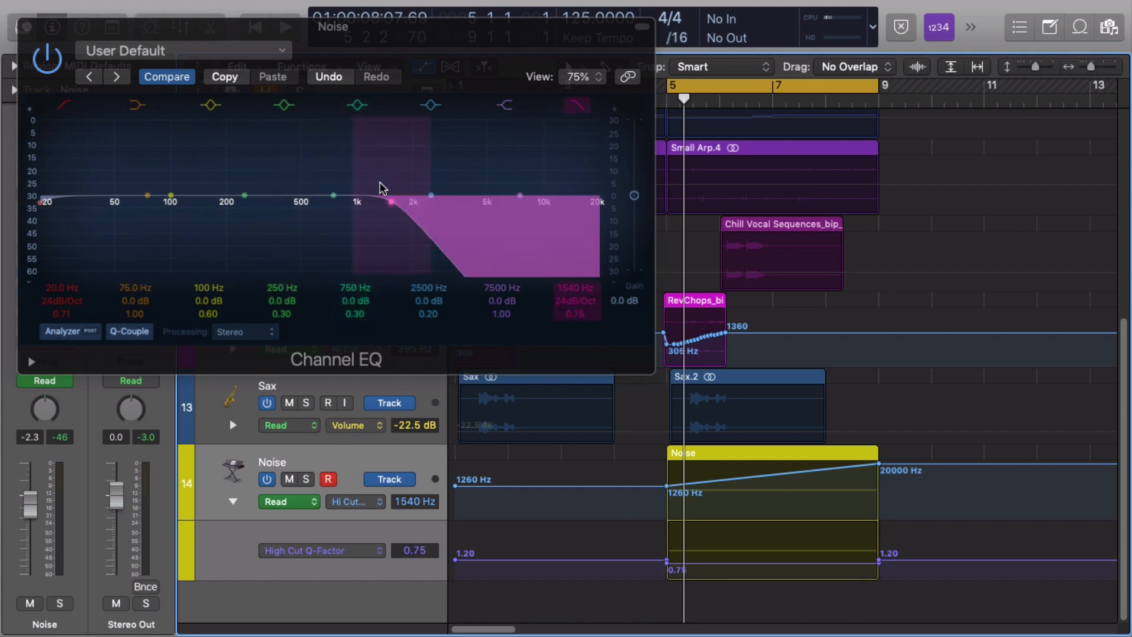
pyautogui.moveTo(802, 563)
pyautogui.mouseDown()
pyautogui.moveTo(800, 553)
pyautogui.moveTo(801, 569)
pyautogui.mouseUp()
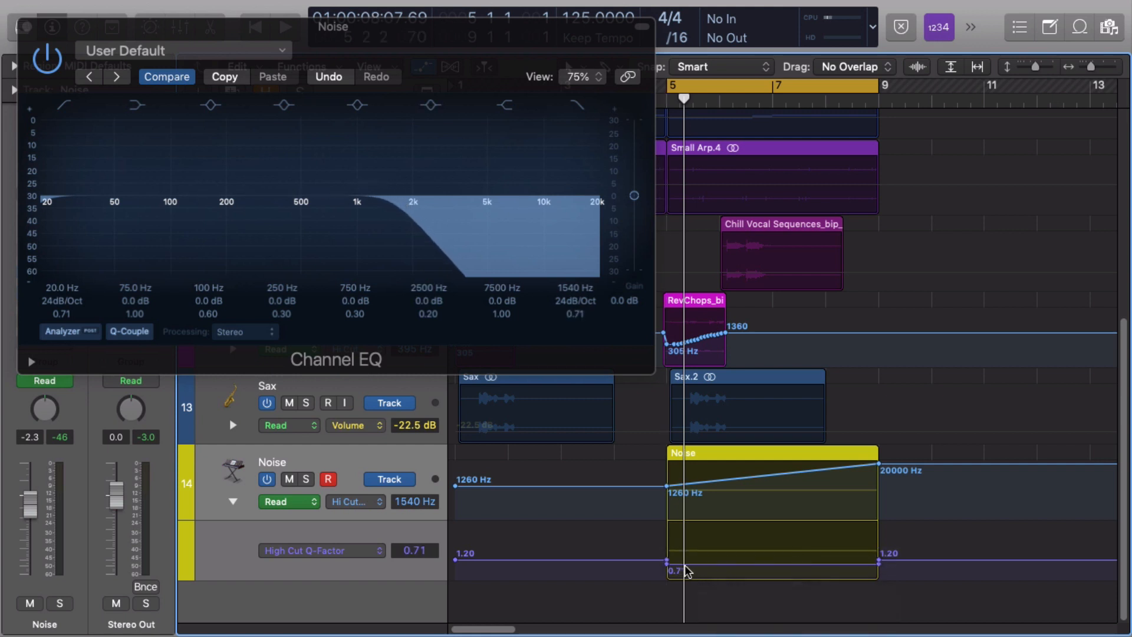
pyautogui.click(667, 563)
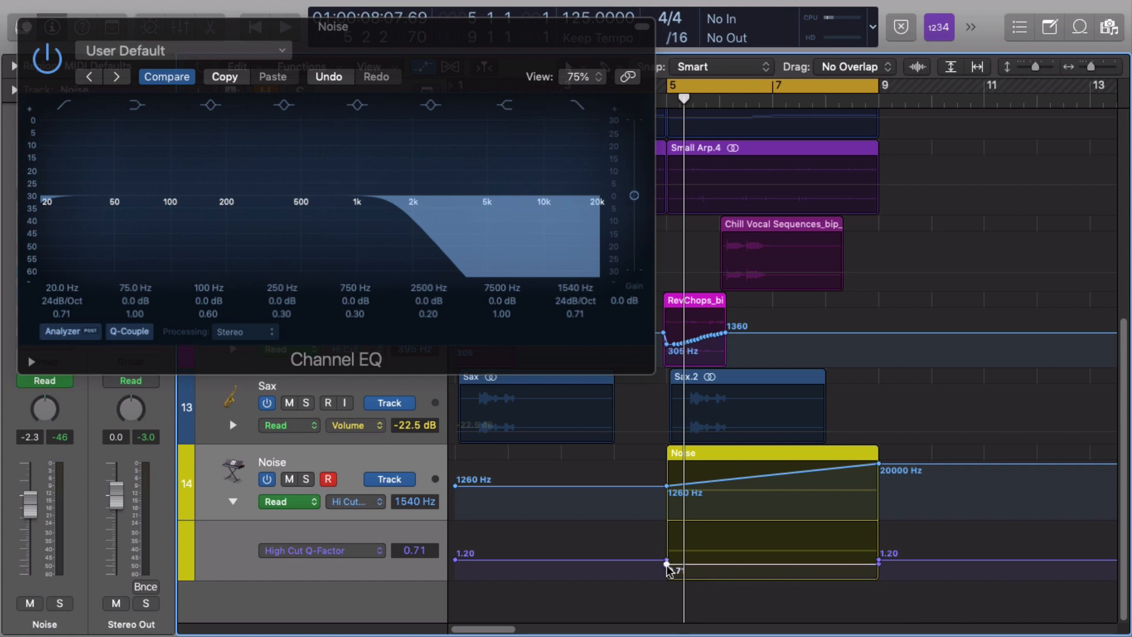
pyautogui.doubleClick(667, 564)
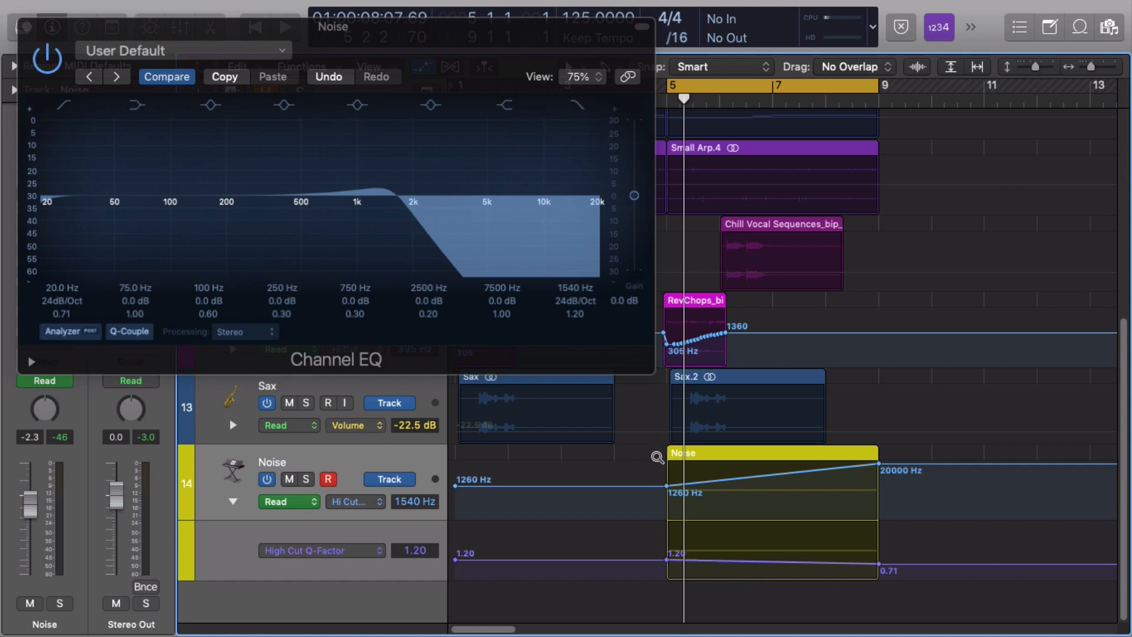
pyautogui.moveTo(661, 448); pyautogui.dragTo(905, 596)
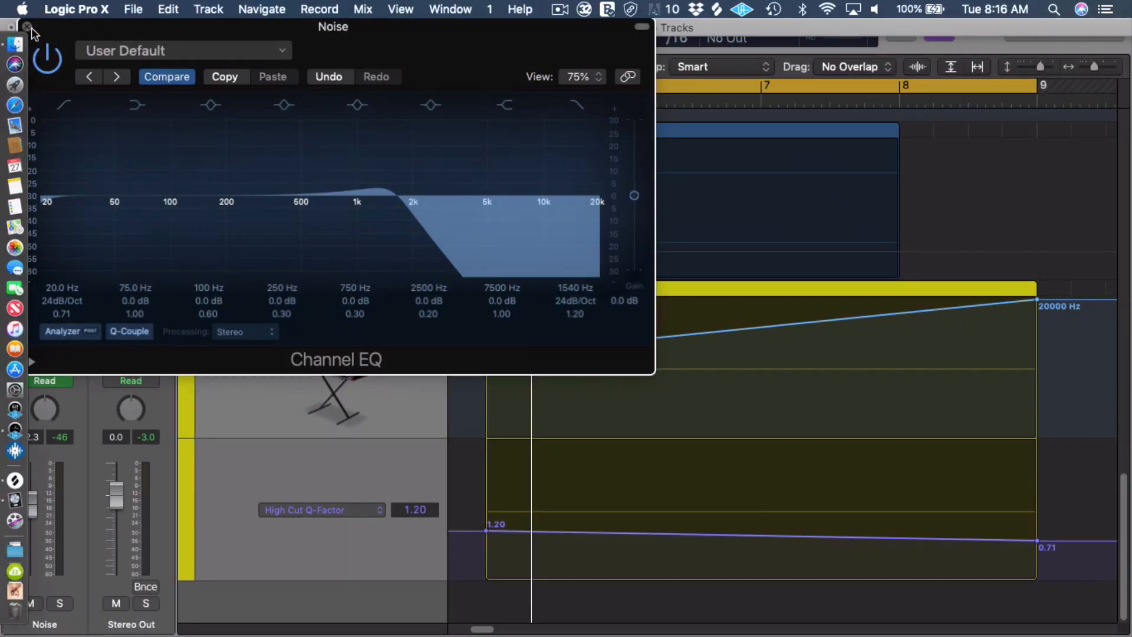
pyautogui.click(27, 27)
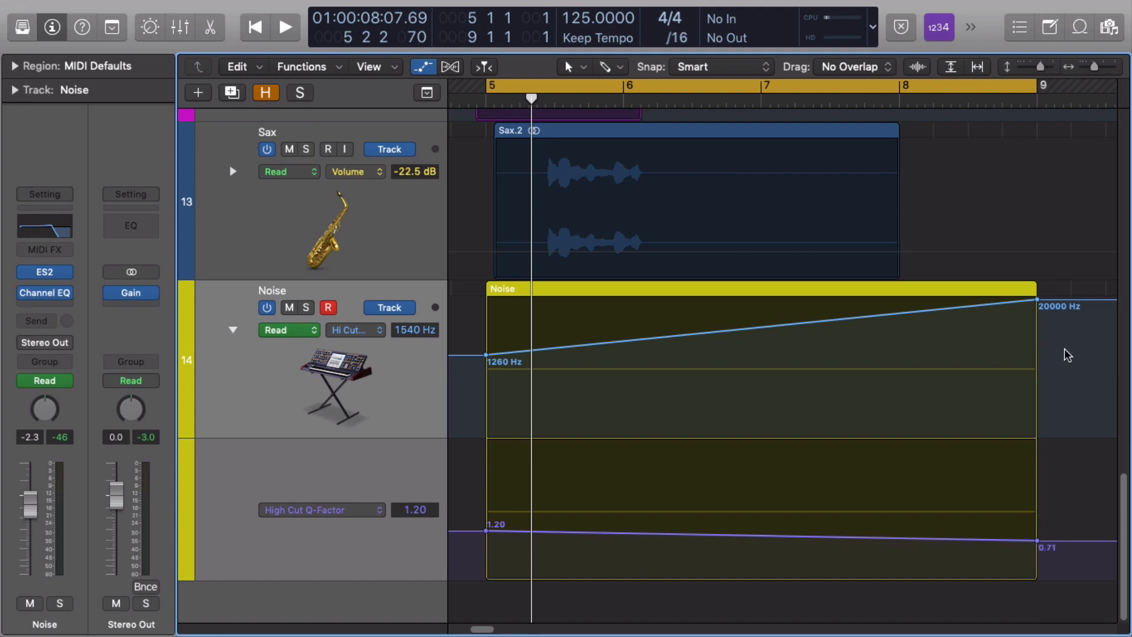
# Audition the Noise sweep and lower the Noise track's volume to -7.6 dB
pyautogui.hotkey('shift', 'space')
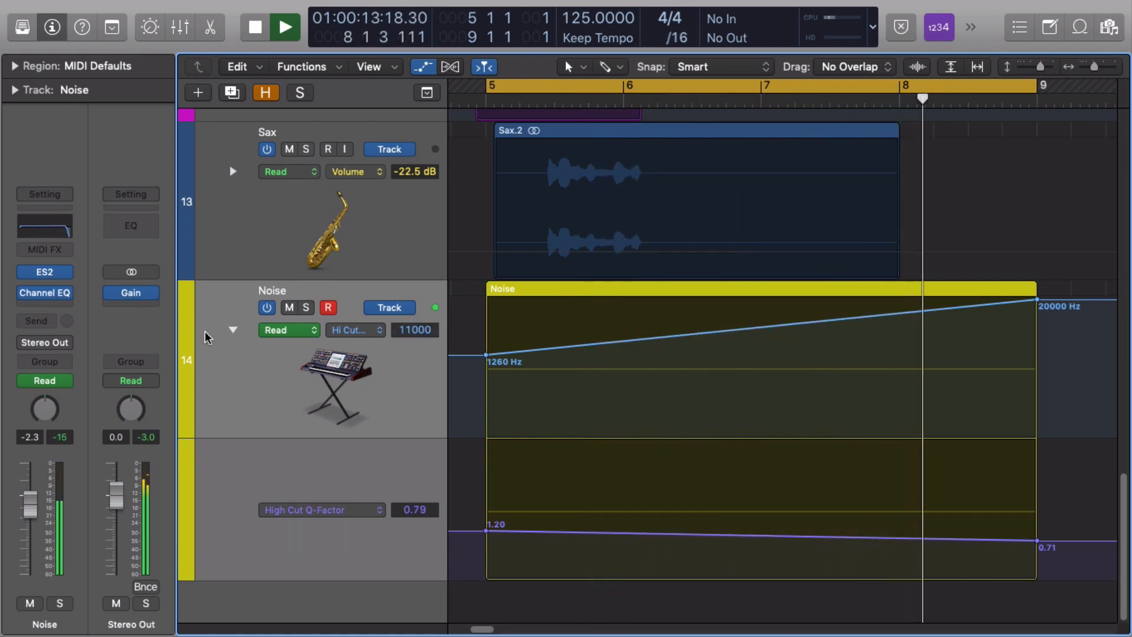
pyautogui.moveTo(32, 515); pyautogui.dragTo(31, 547)
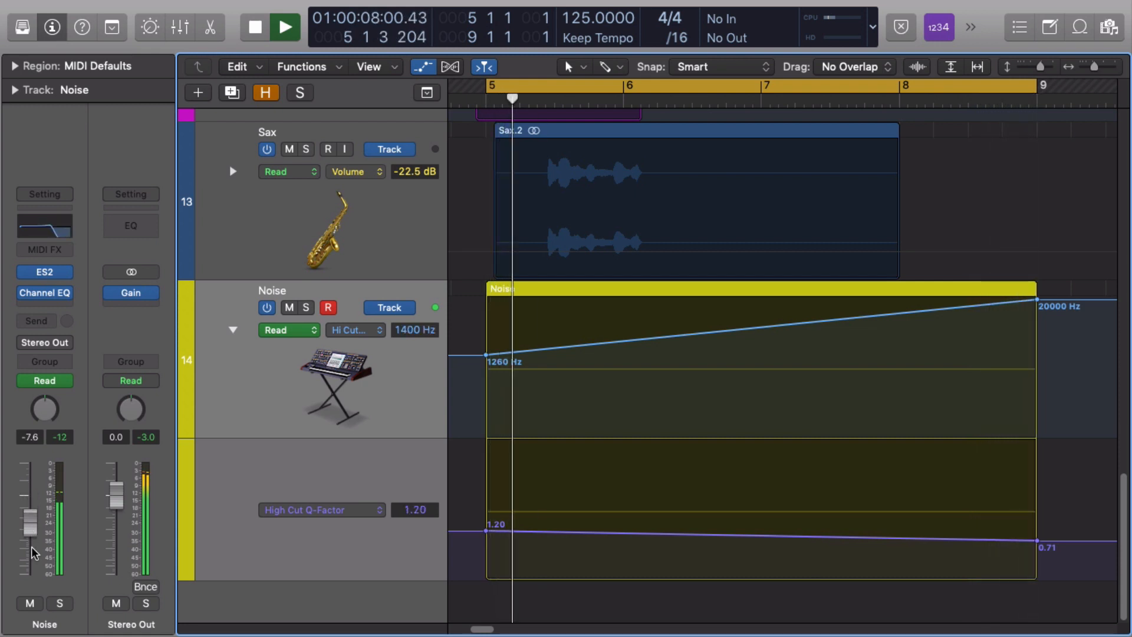
pyautogui.press('space')
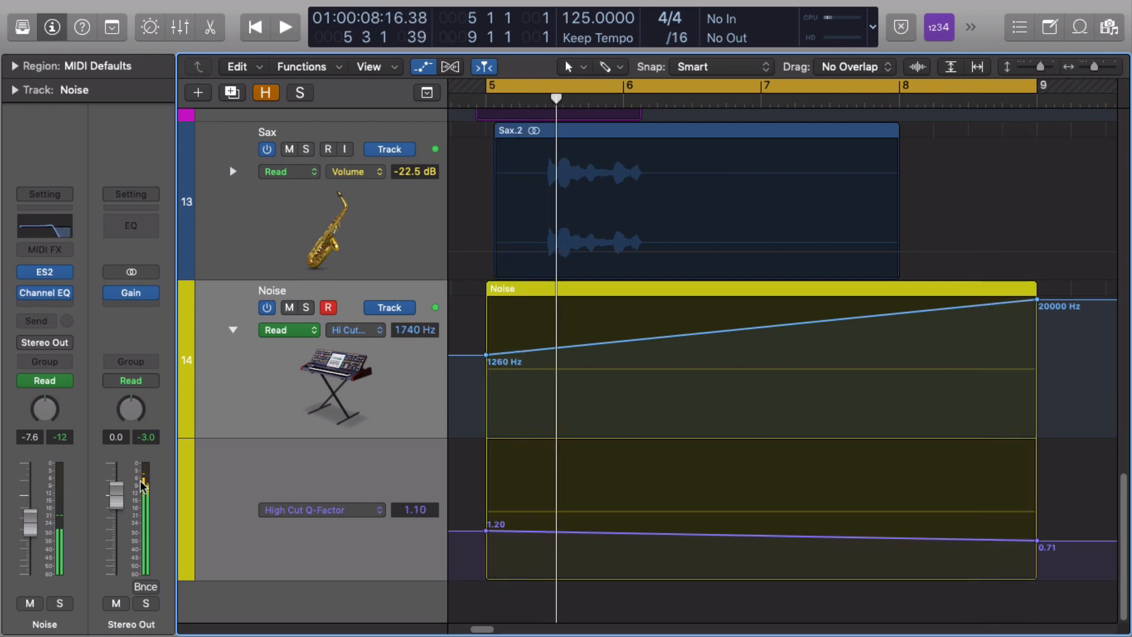
# Raise the low cut frequency in the Noise track's Channel EQ to about 3400 Hz while auditioning, and close the EQ
pyautogui.click(45, 226)
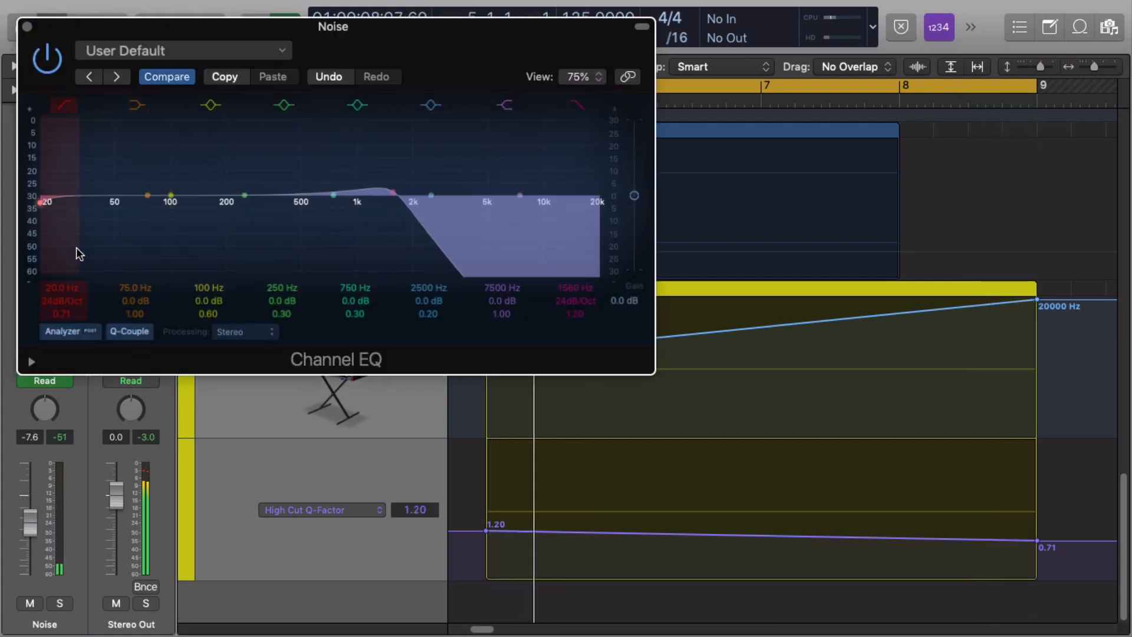
pyautogui.moveTo(45, 246); pyautogui.dragTo(484, 275)
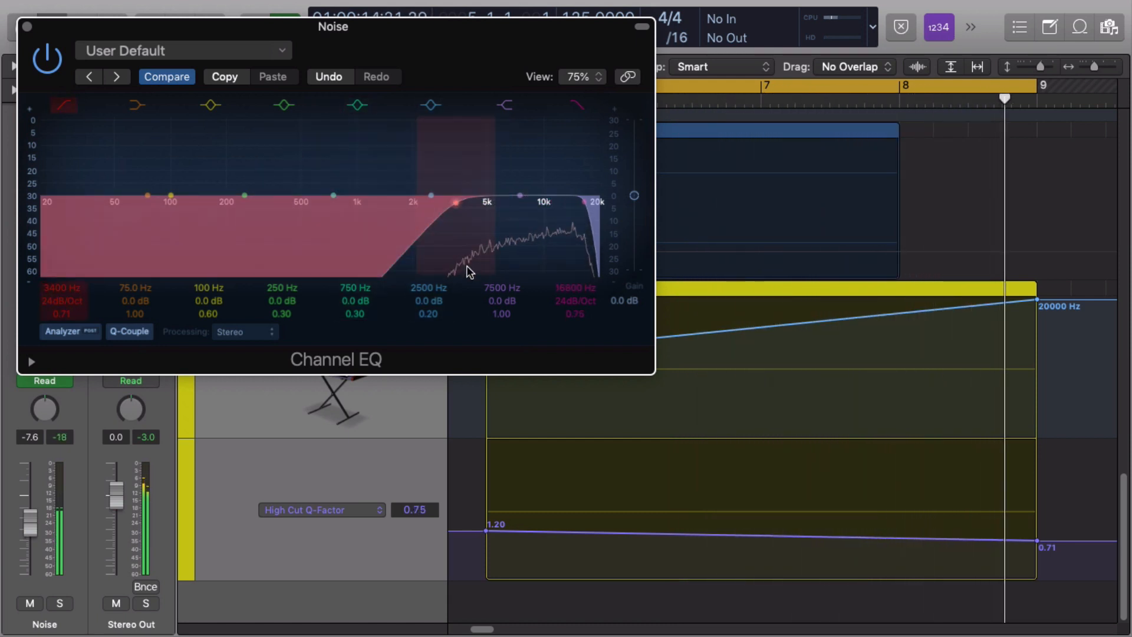
pyautogui.click(27, 26)
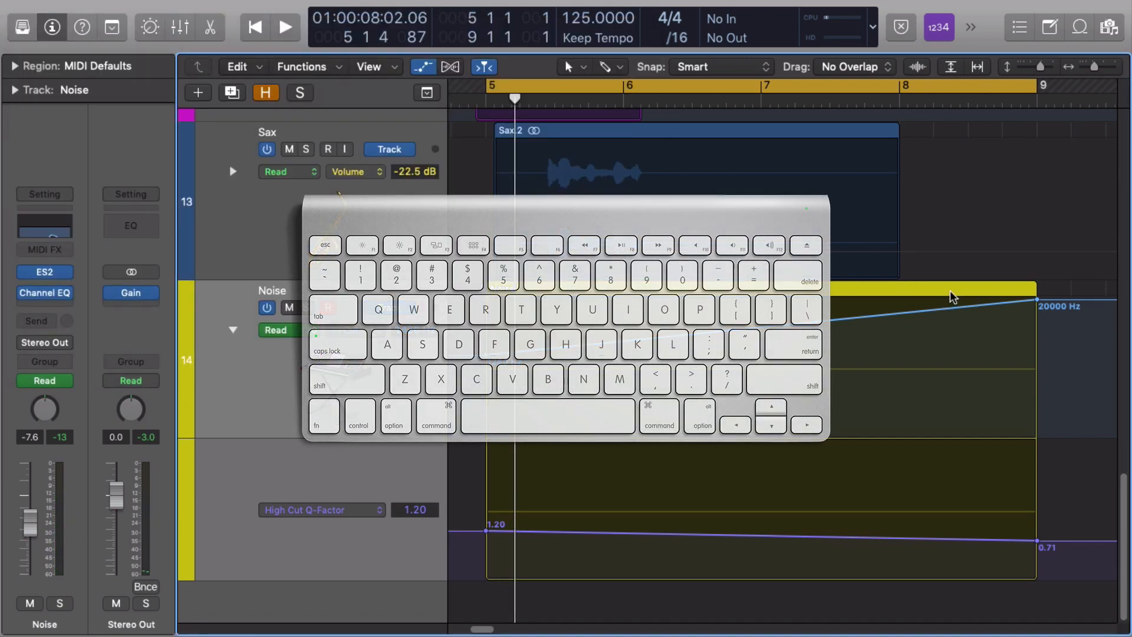
pyautogui.click(943, 289)
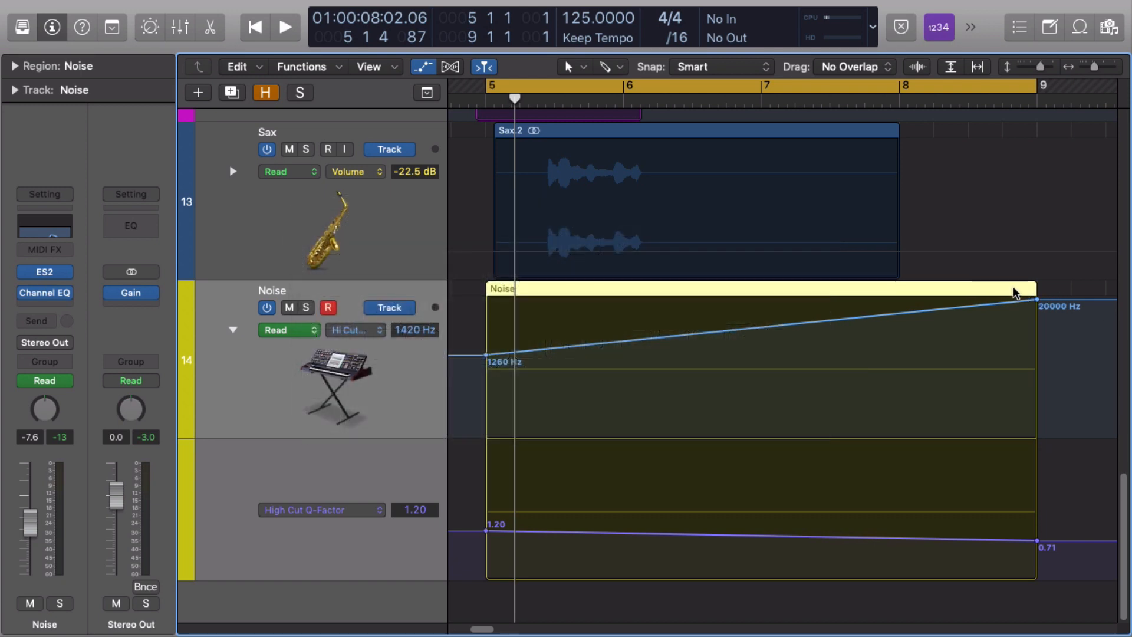
pyautogui.press('super+d')
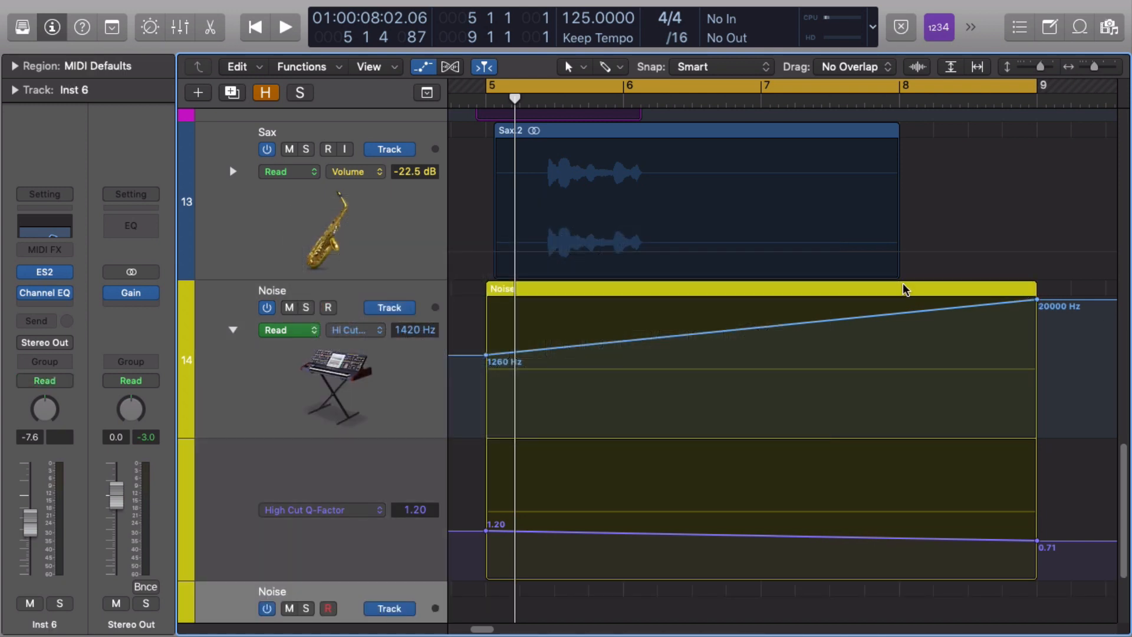
pyautogui.press('super+z')
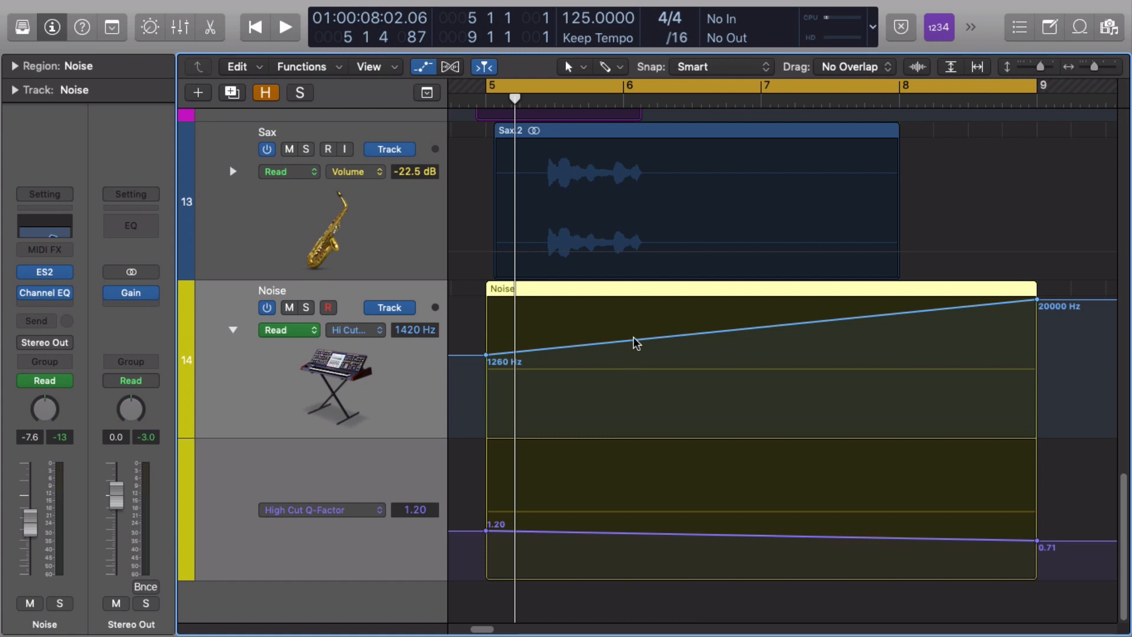
# Delete the High Cut Frequency and High Cut Q-Factor automation from the Noise track
pyautogui.hscroll(2, 647, 344)
pyautogui.hscroll(-2, 660, 372)
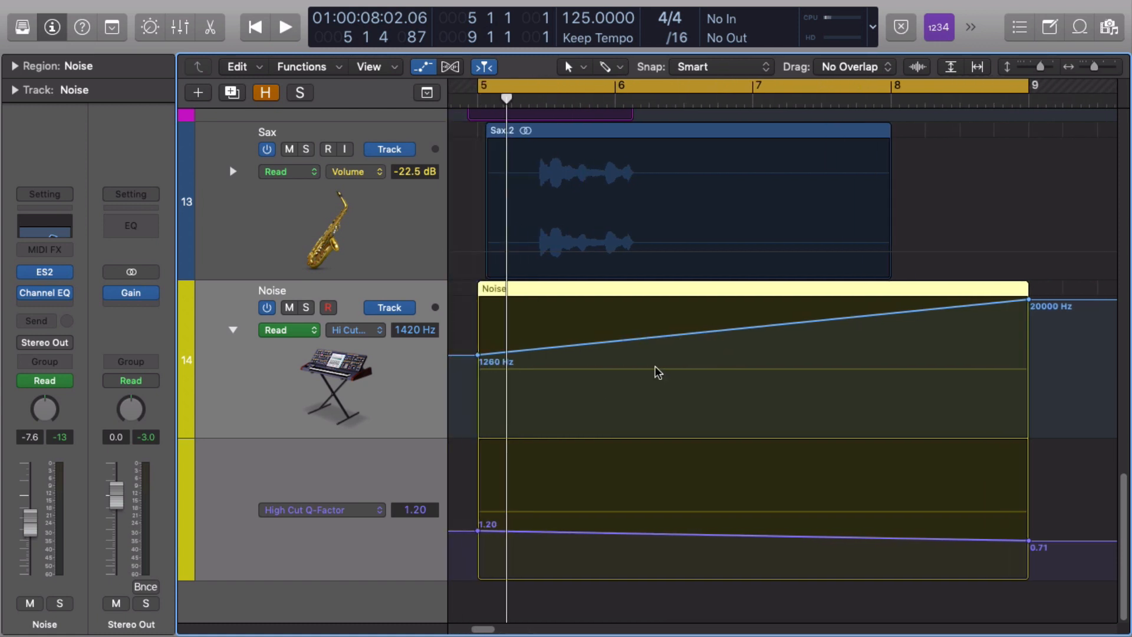
pyautogui.press('super+Left')
pyautogui.press('super+Left')
pyautogui.press('super+Left')
pyautogui.press('super+Left')
pyautogui.press('super+Left')
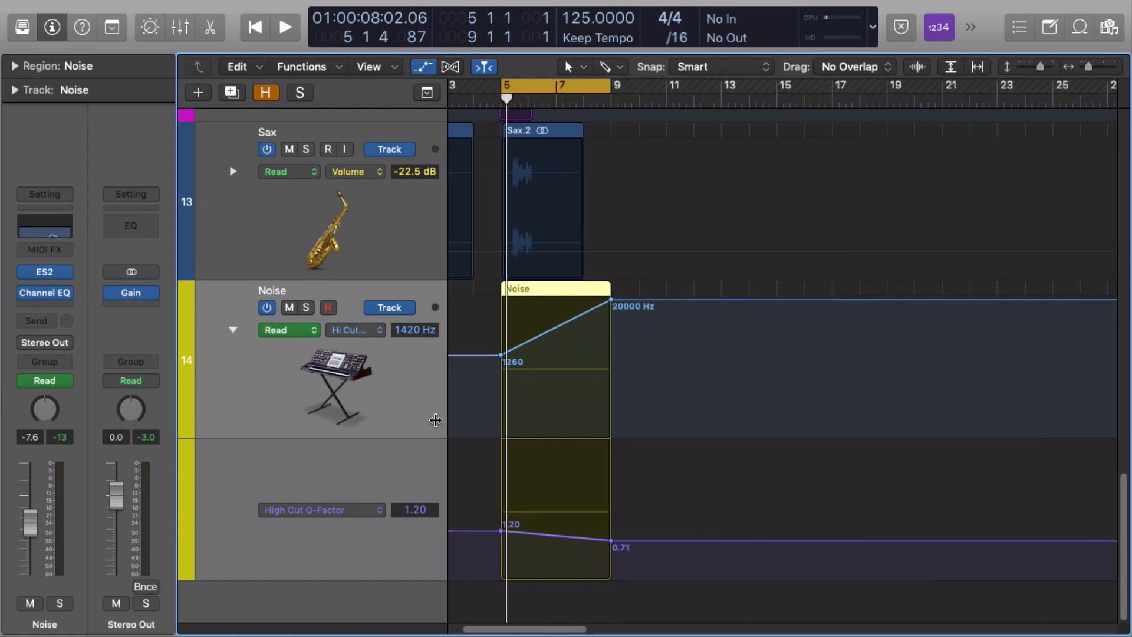
pyautogui.press('ctrl+super+BackSpace')
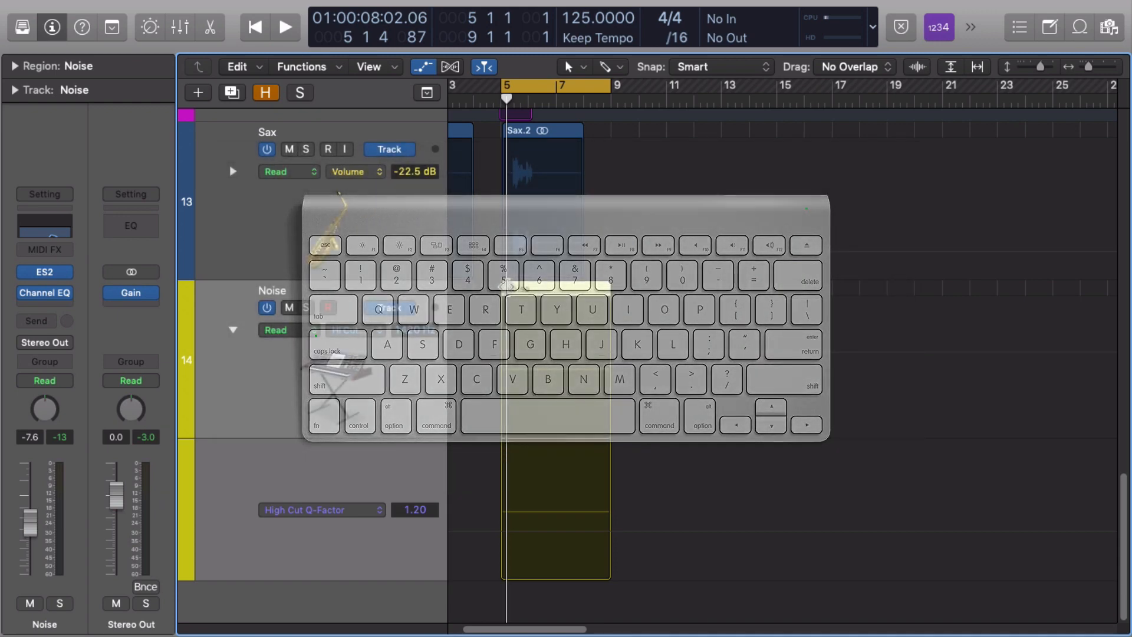
# Search the key commands for "delet auto" and select Delete Visible Automation on Selected Tracks to check its shortcut
pyautogui.hotkey('alt', 'k')
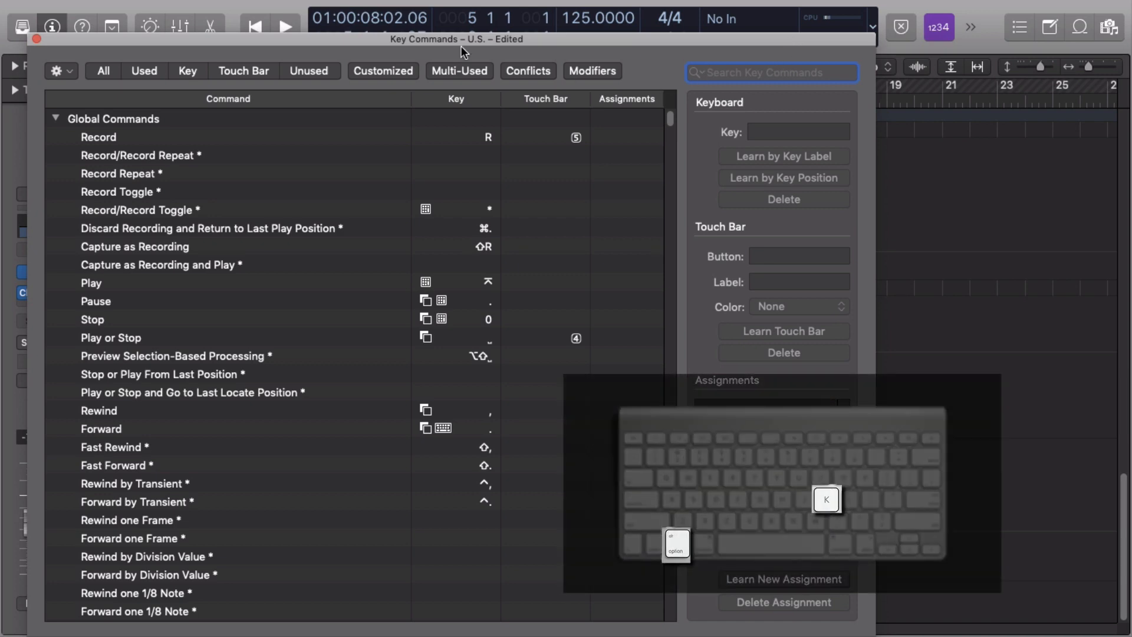
pyautogui.moveTo(364, 46); pyautogui.dragTo(478, 35)
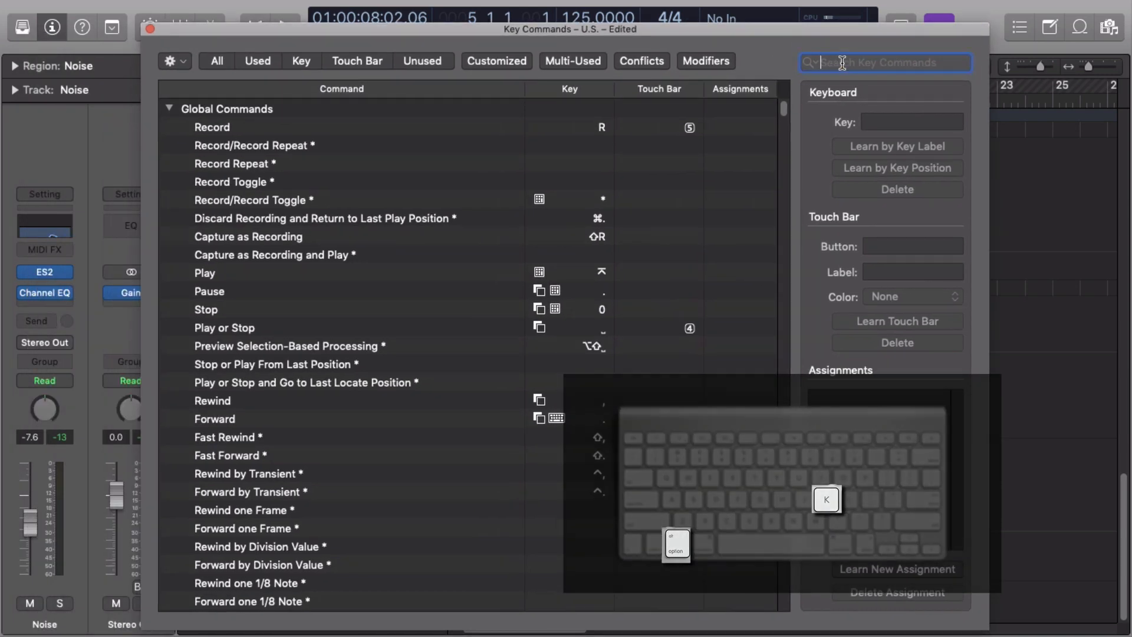
pyautogui.write('de')
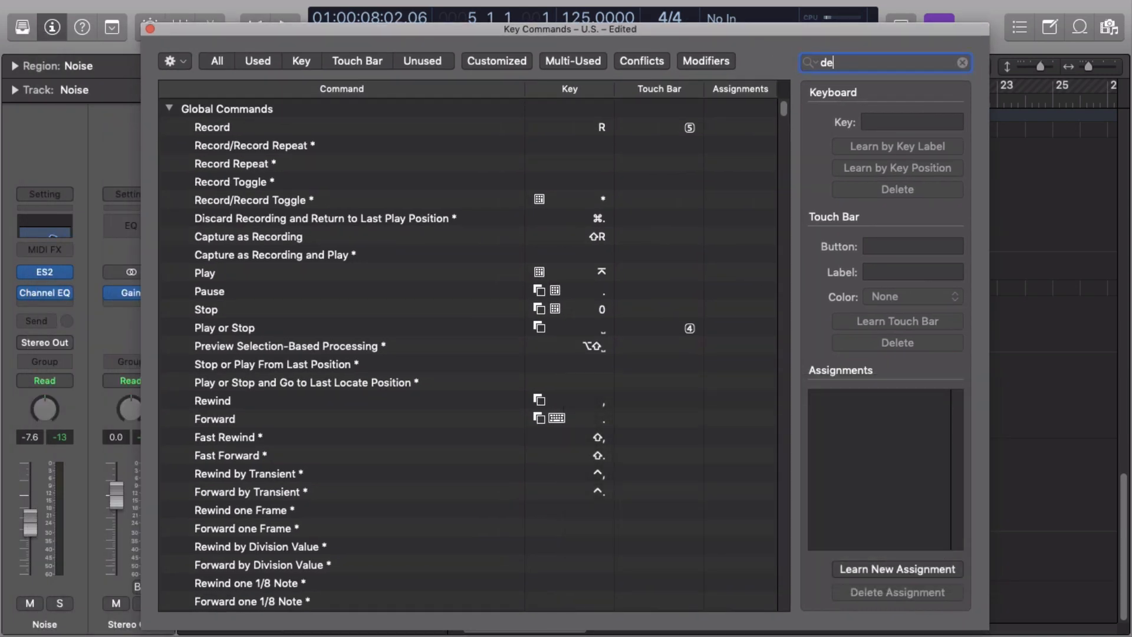
pyautogui.write('let auto')
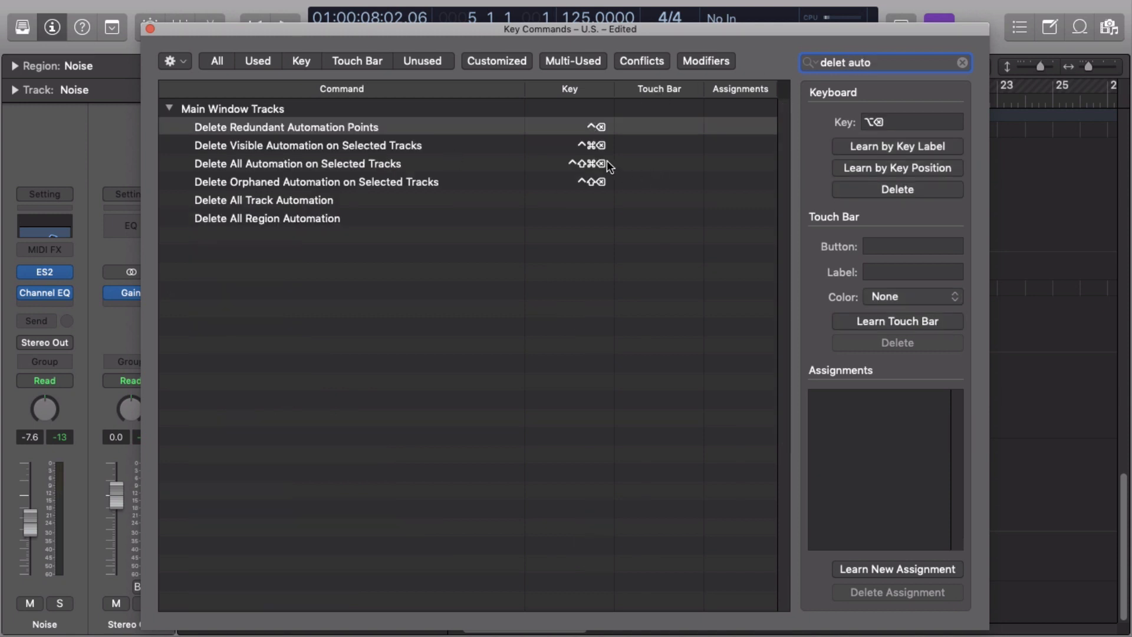
pyautogui.click(263, 145)
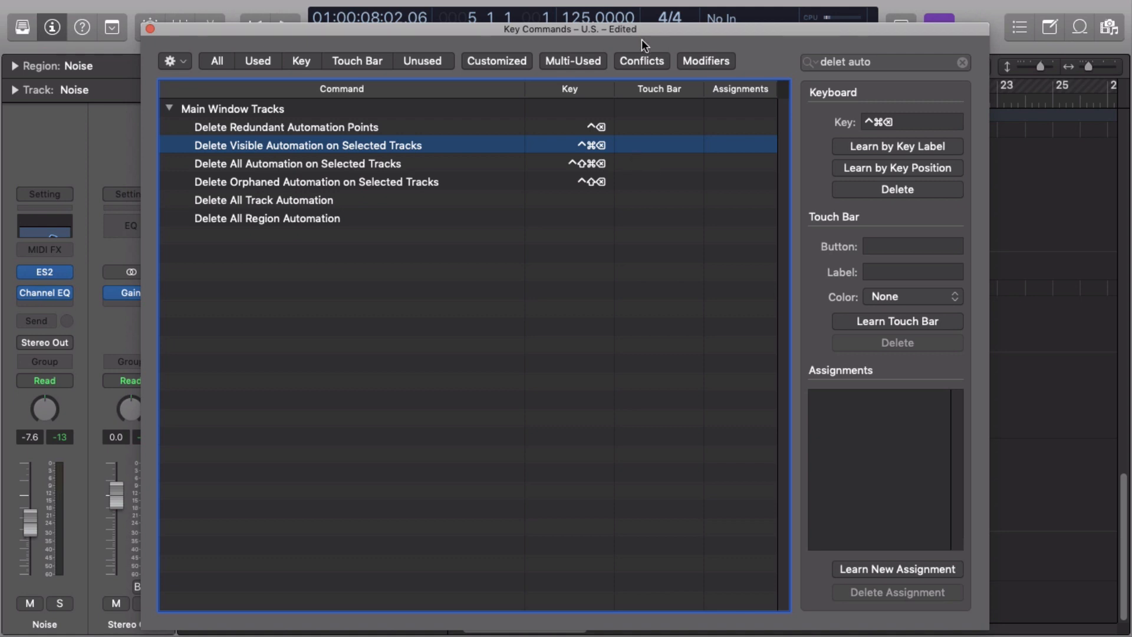
# Clear the key command search and close the Key Commands window
pyautogui.moveTo(638, 30); pyautogui.dragTo(684, 40)
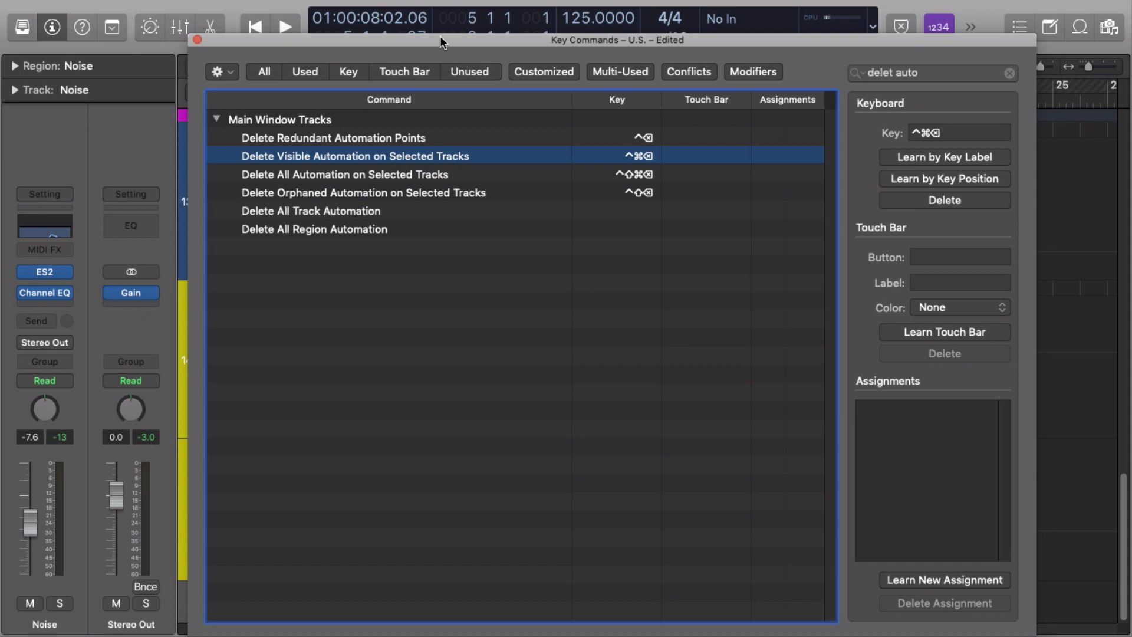
pyautogui.moveTo(441, 37); pyautogui.dragTo(440, 28)
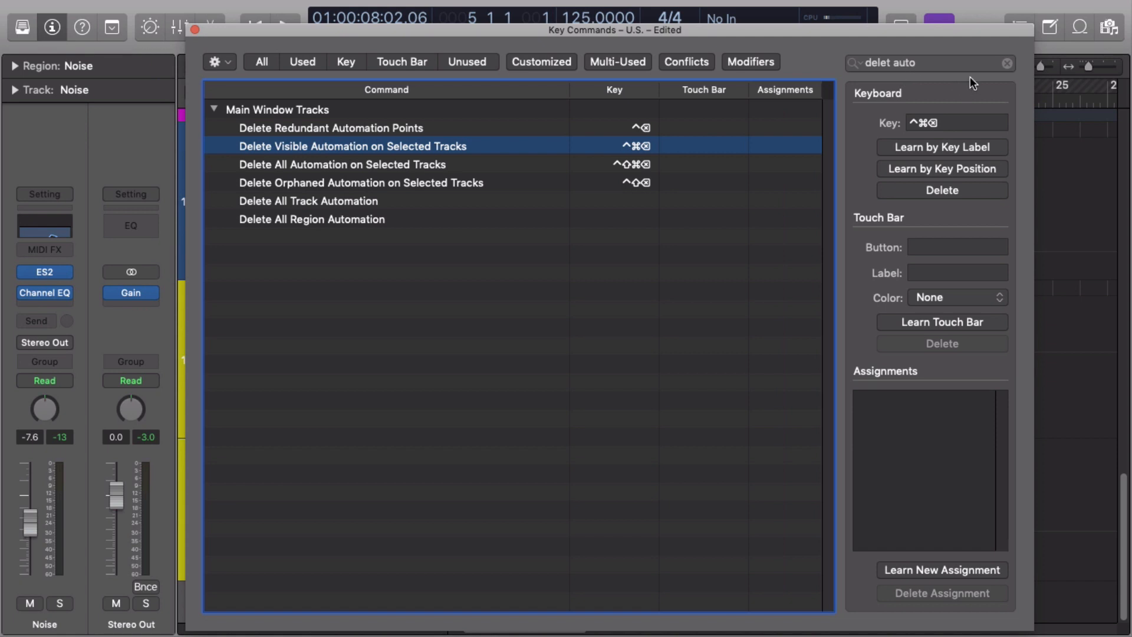
pyautogui.click(1007, 63)
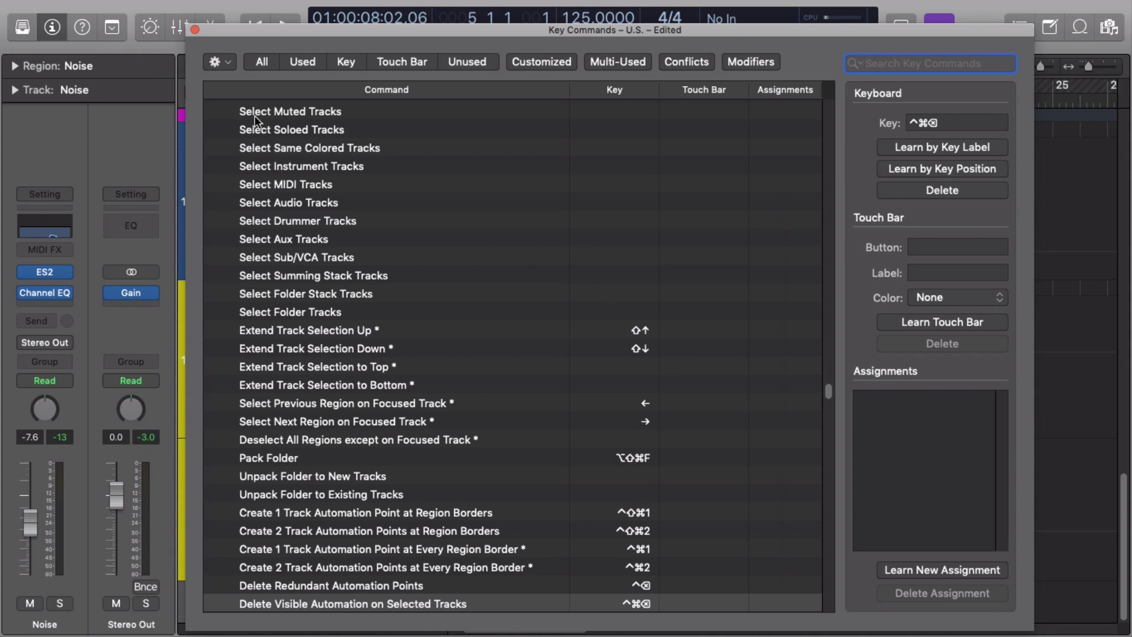
pyautogui.click(195, 30)
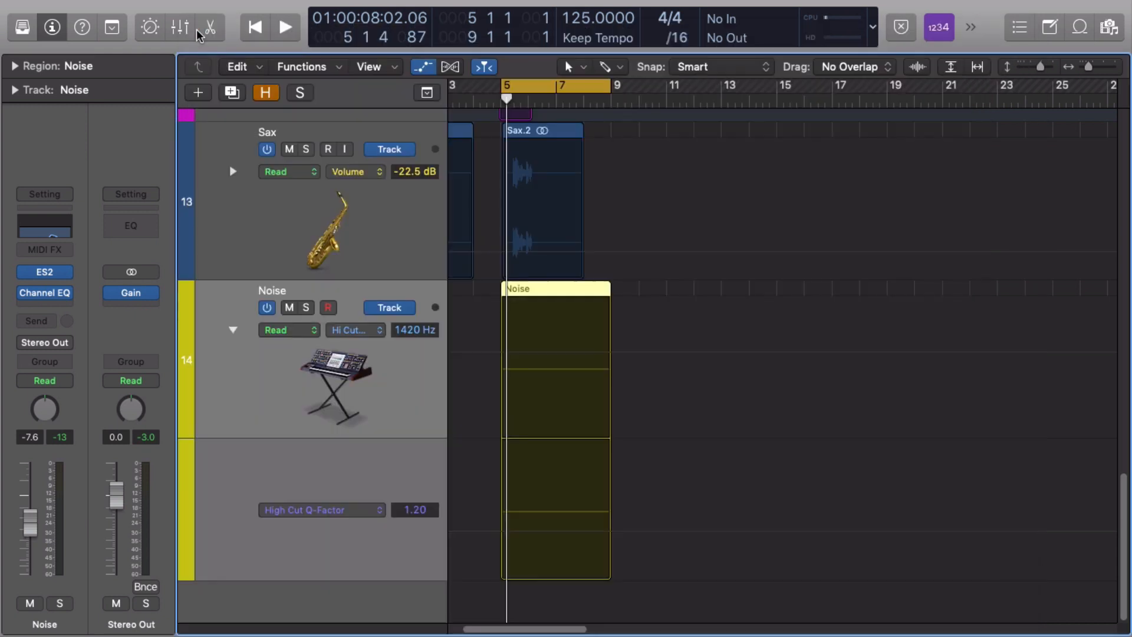
# Undo the accidental automation edit on the Noise track and assign the Marquee Tool as the secondary tool
pyautogui.click(572, 295)
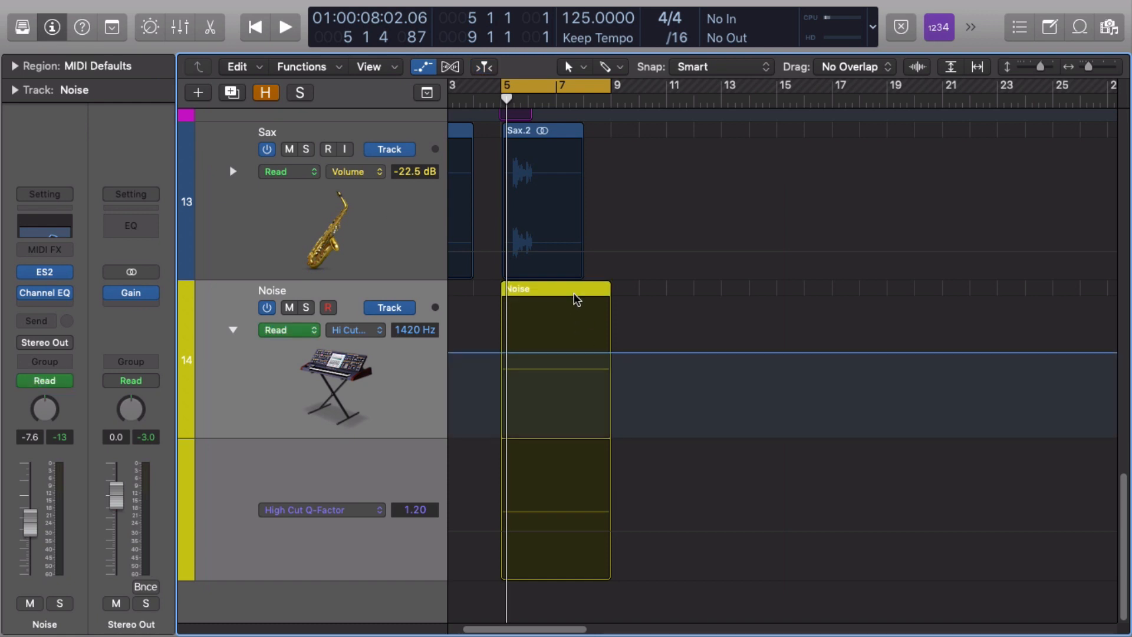
pyautogui.press('super+z')
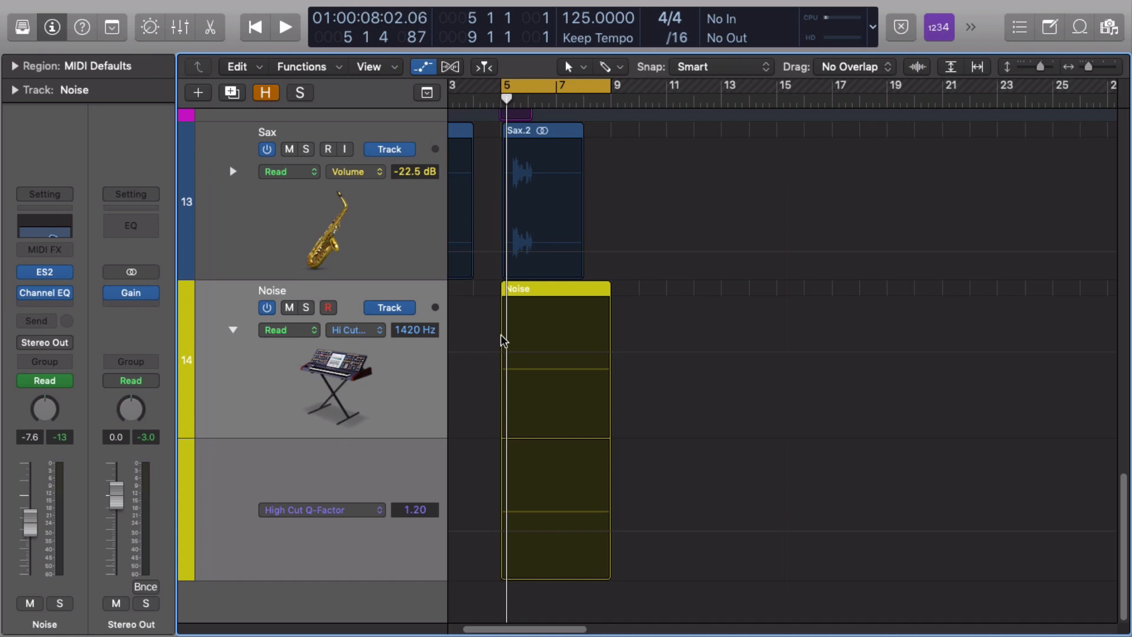
pyautogui.click(612, 67)
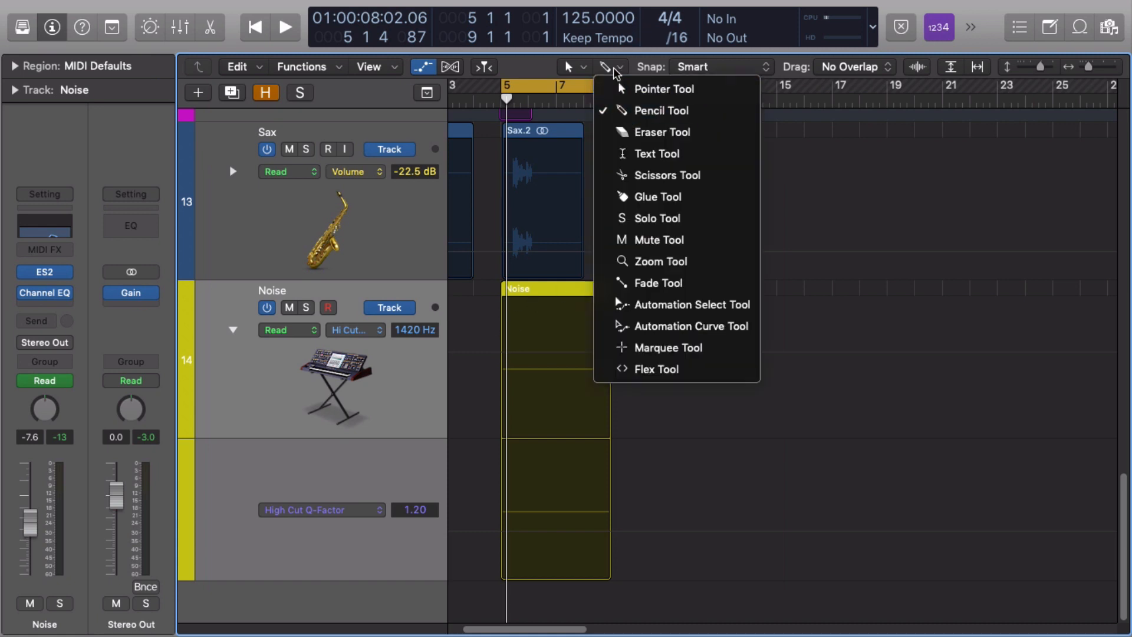
pyautogui.click(664, 355)
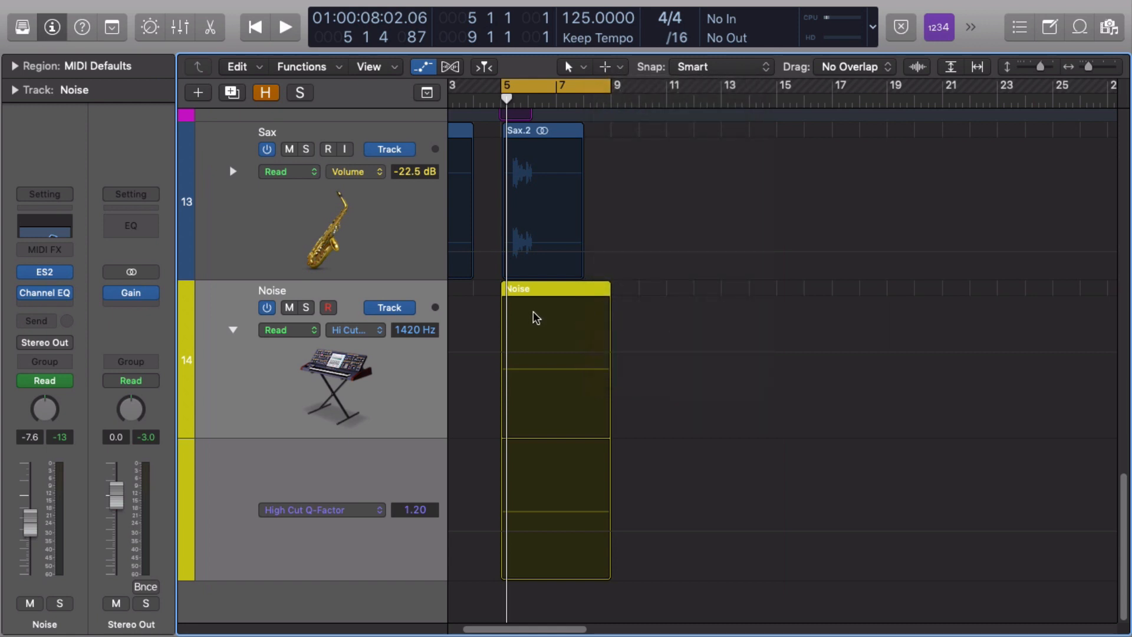
# Marquee-select the Noise region from just after bar 5 to bar 9 and ramp its high cut frequency automation from 1420 Hz to 20000 Hz
pyautogui.click(537, 286)
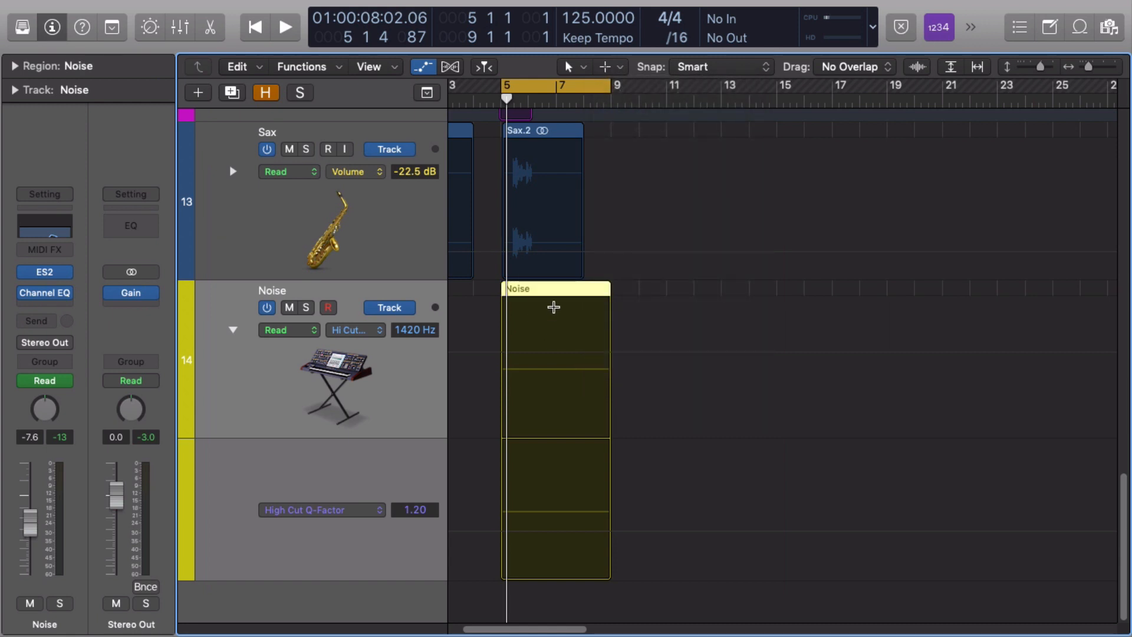
pyautogui.click(517, 324)
pyautogui.moveTo(516, 324); pyautogui.dragTo(616, 337)
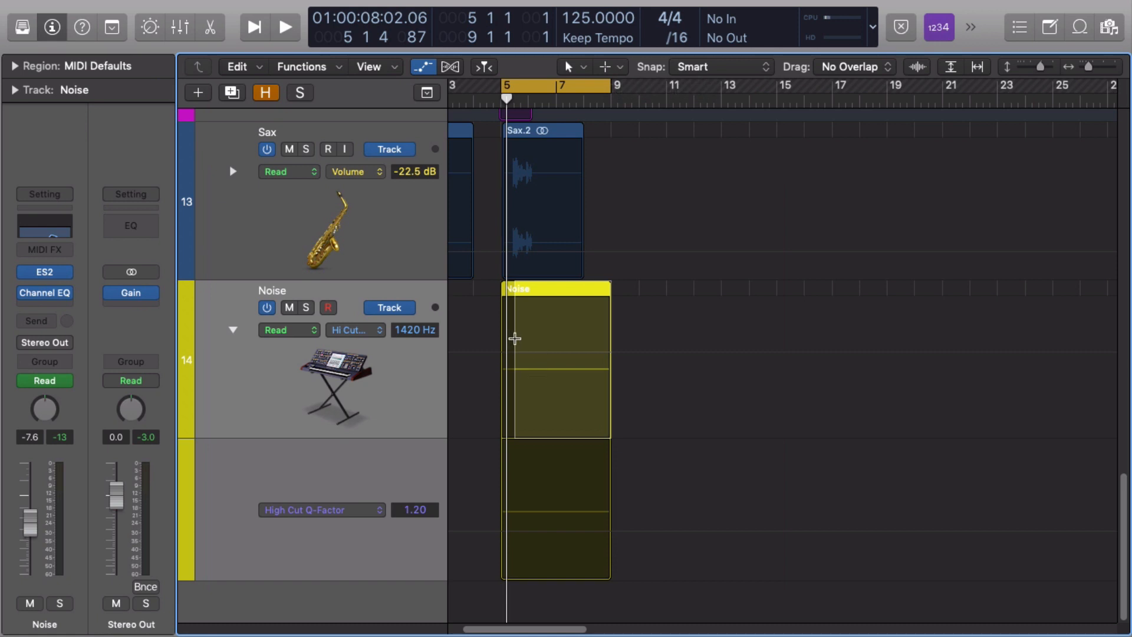
pyautogui.moveTo(515, 338); pyautogui.dragTo(610, 361)
pyautogui.moveTo(564, 353); pyautogui.dragTo(554, 286)
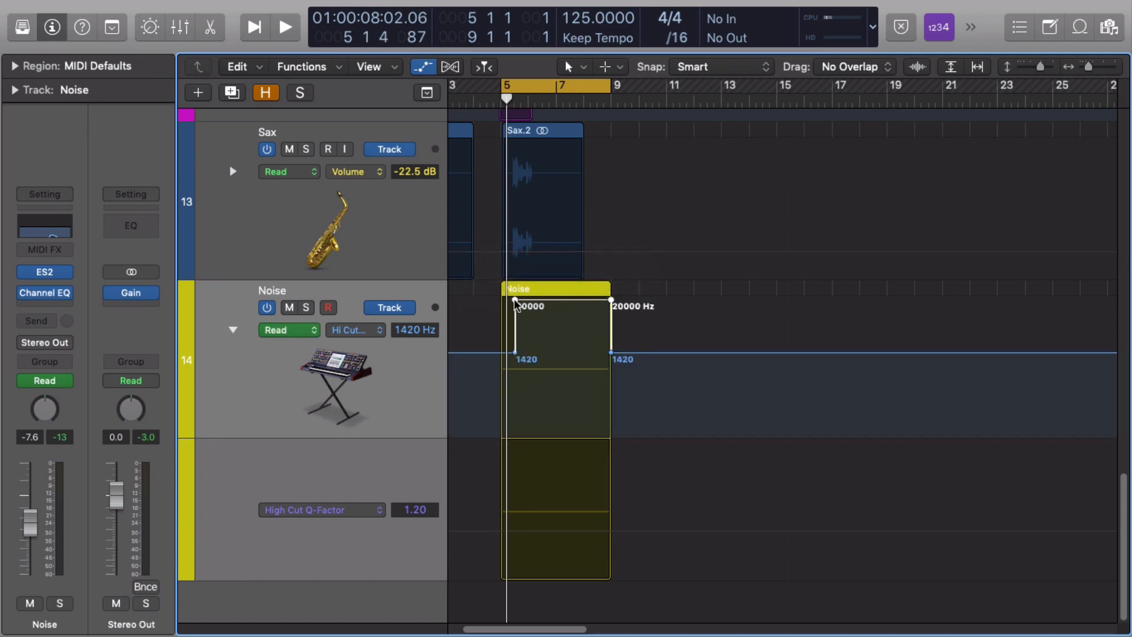
pyautogui.click(515, 301)
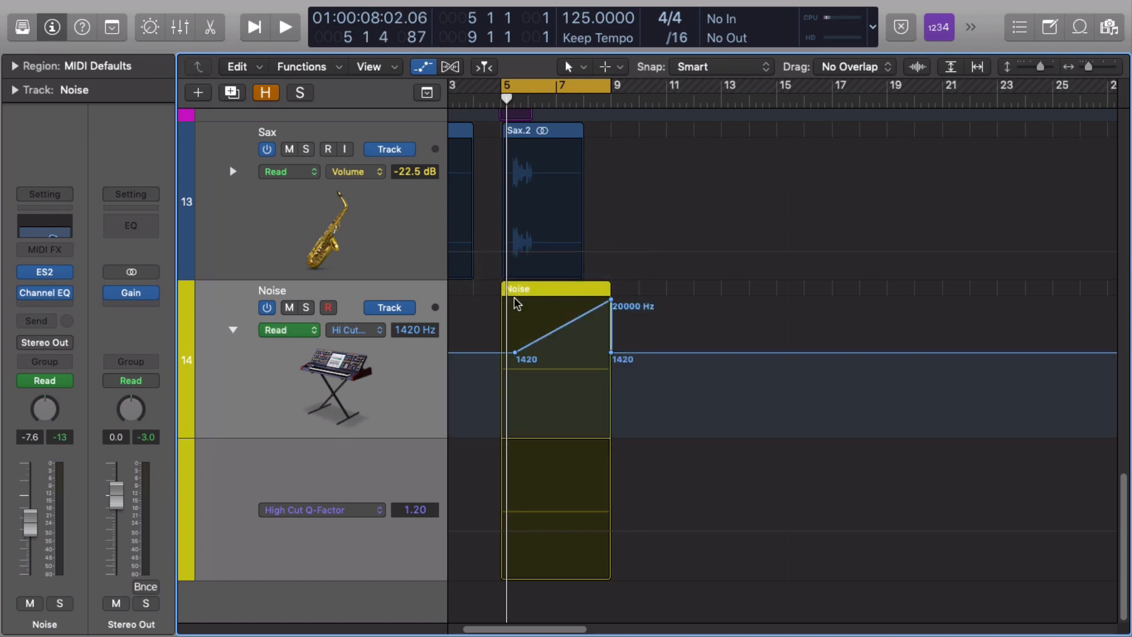
pyautogui.click(611, 352)
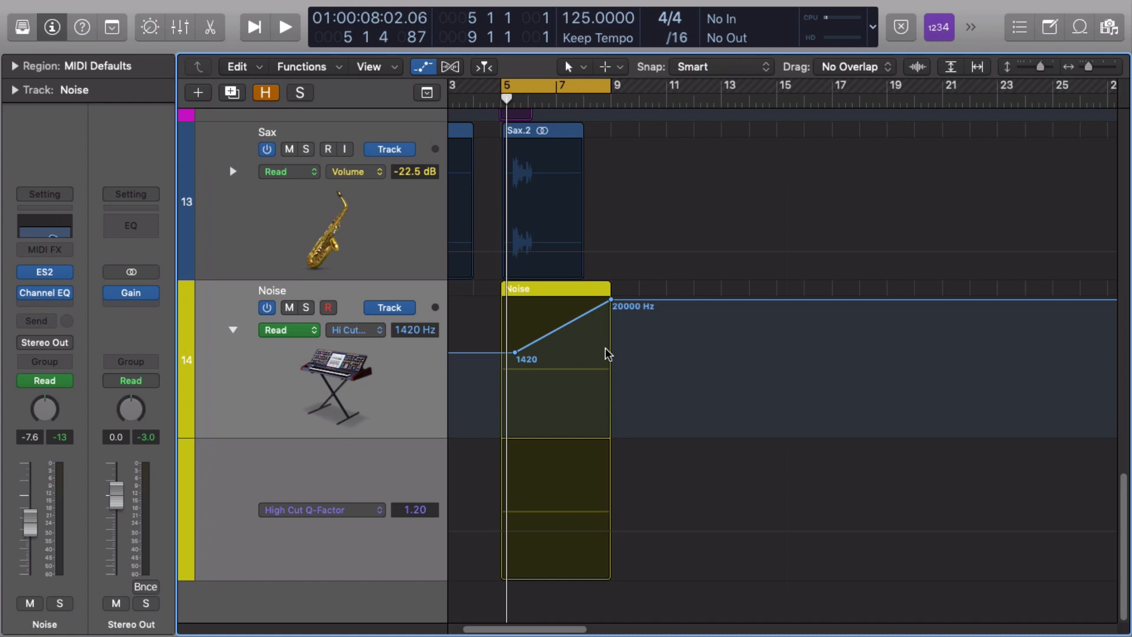
pyautogui.click(612, 300)
# Marquee-select bars 7 to 9 in the High Cut Q-Factor lane and ramp the automation from 1.20 down to 0.57
pyautogui.click(554, 473)
pyautogui.moveTo(554, 473); pyautogui.dragTo(593, 561)
pyautogui.doubleClick(556, 544)
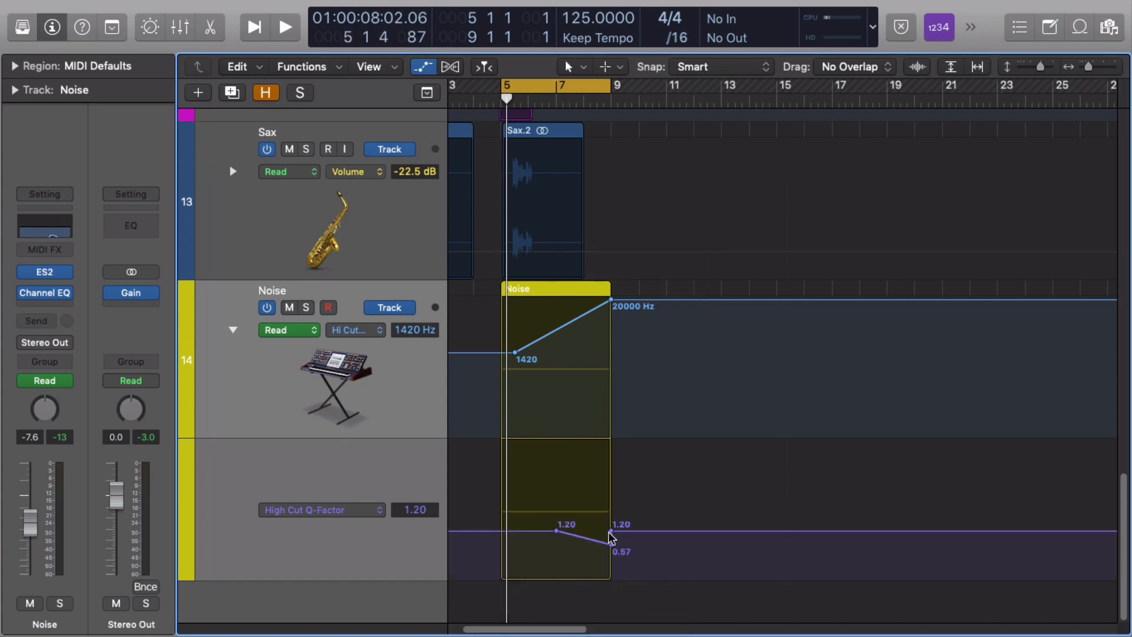
pyautogui.doubleClick(611, 531)
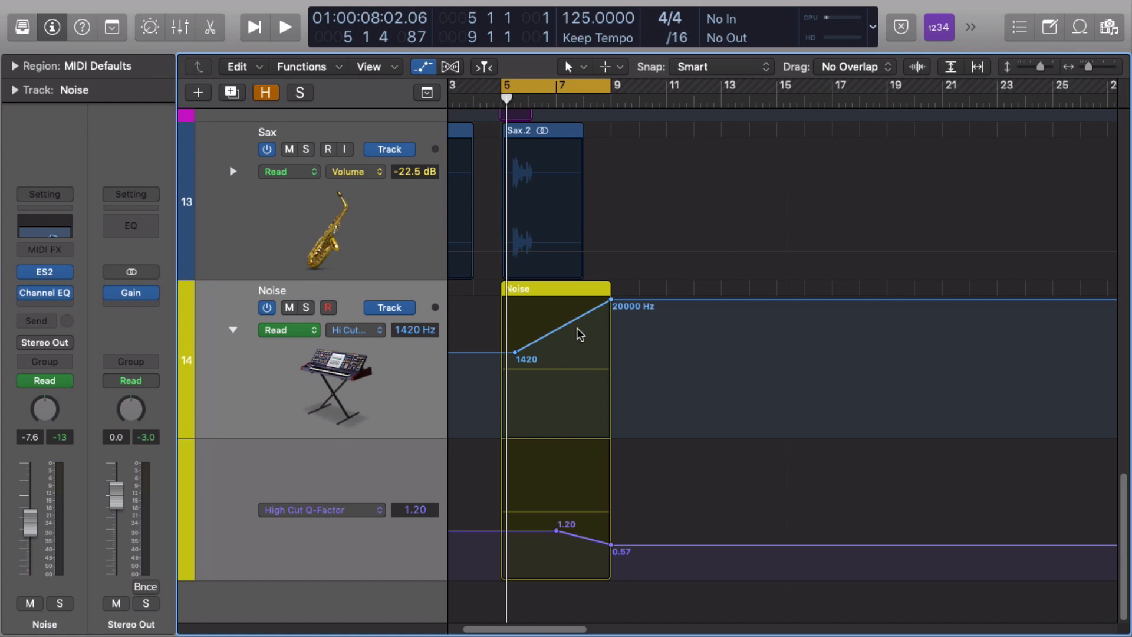
# Undo the marquee-made high cut frequency and Q-Factor automation on the Noise track
pyautogui.press('super+z')
pyautogui.press('super+z')
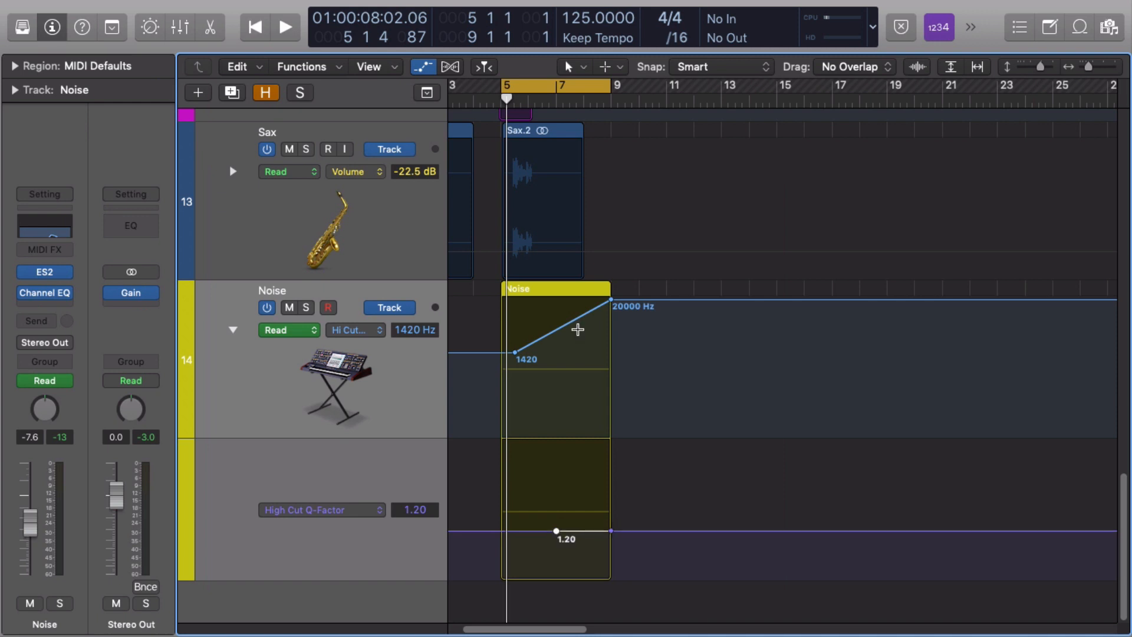
pyautogui.press('super+z')
pyautogui.press('super+z')
pyautogui.press('super+z')
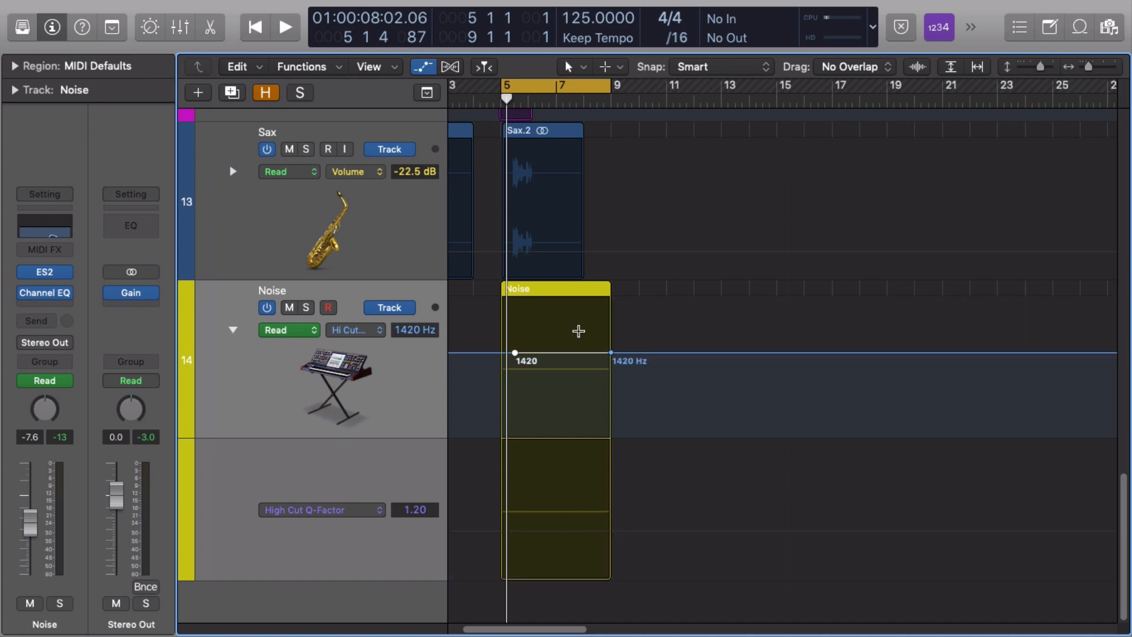
pyautogui.press('super+z')
# Marquee-select most of the Noise region up to bar 9 and ramp its high cut frequency automation from 1420 Hz to 14400 Hz
pyautogui.moveTo(523, 346); pyautogui.dragTo(610, 354)
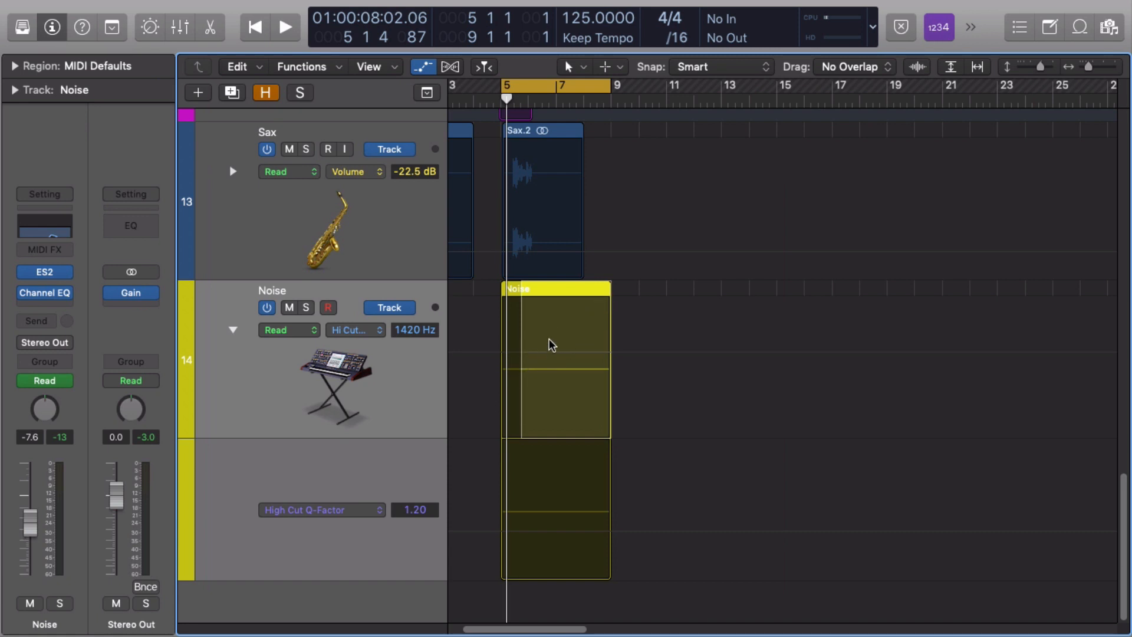
pyautogui.moveTo(550, 338); pyautogui.dragTo(548, 304)
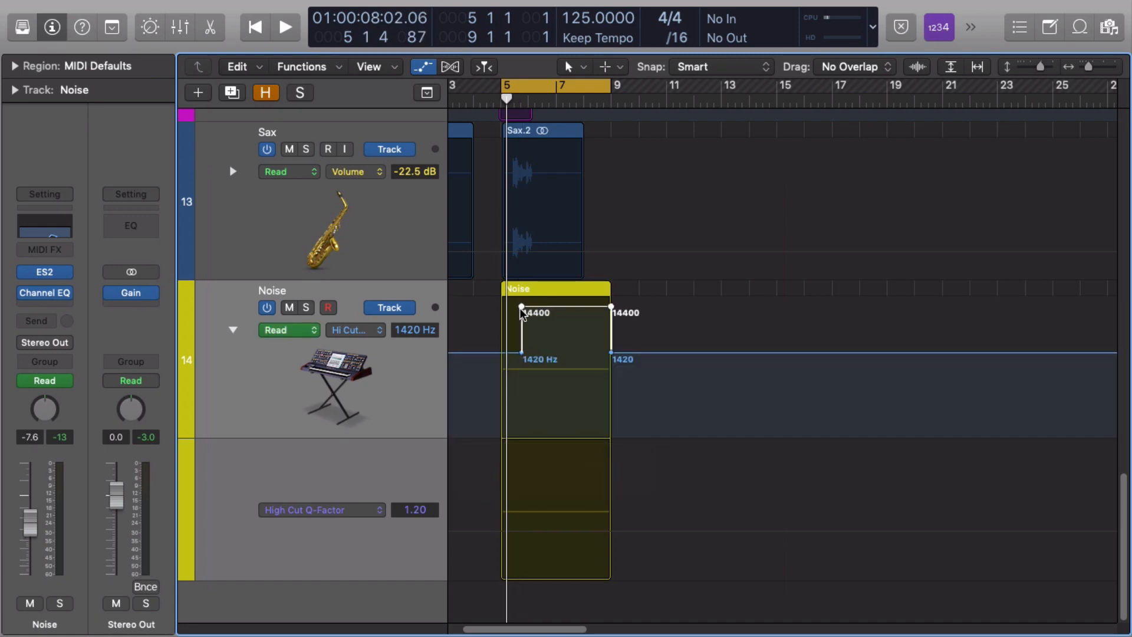
pyautogui.click(522, 306)
pyautogui.click(522, 306)
pyautogui.click(522, 306)
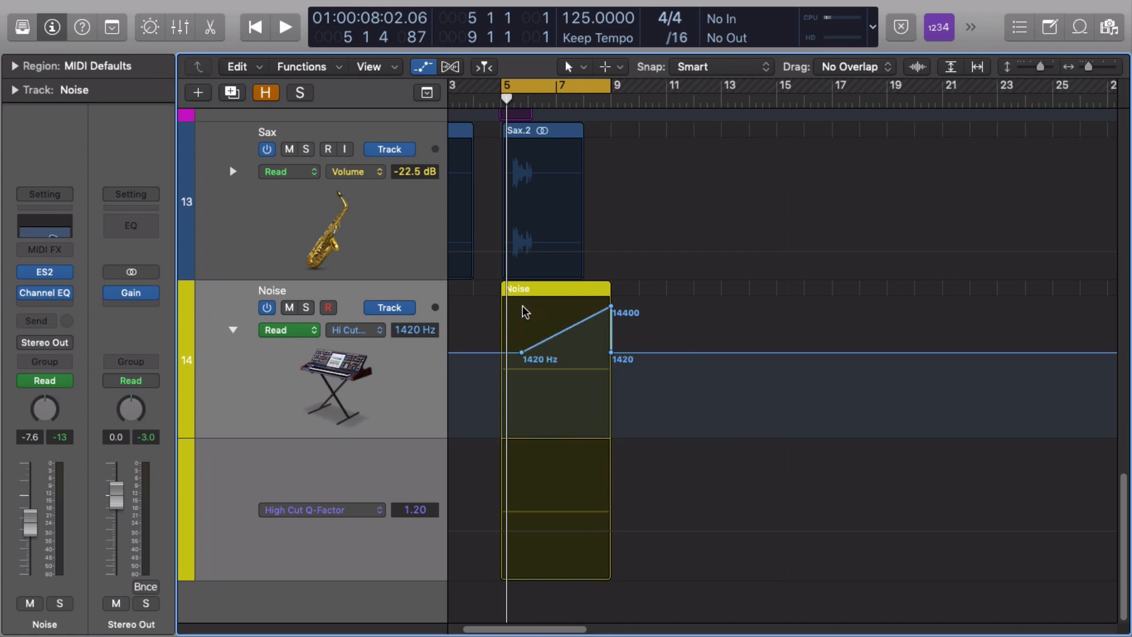
# Undo the high cut frequency ramp made with the marquee selection
pyautogui.press('super+z')
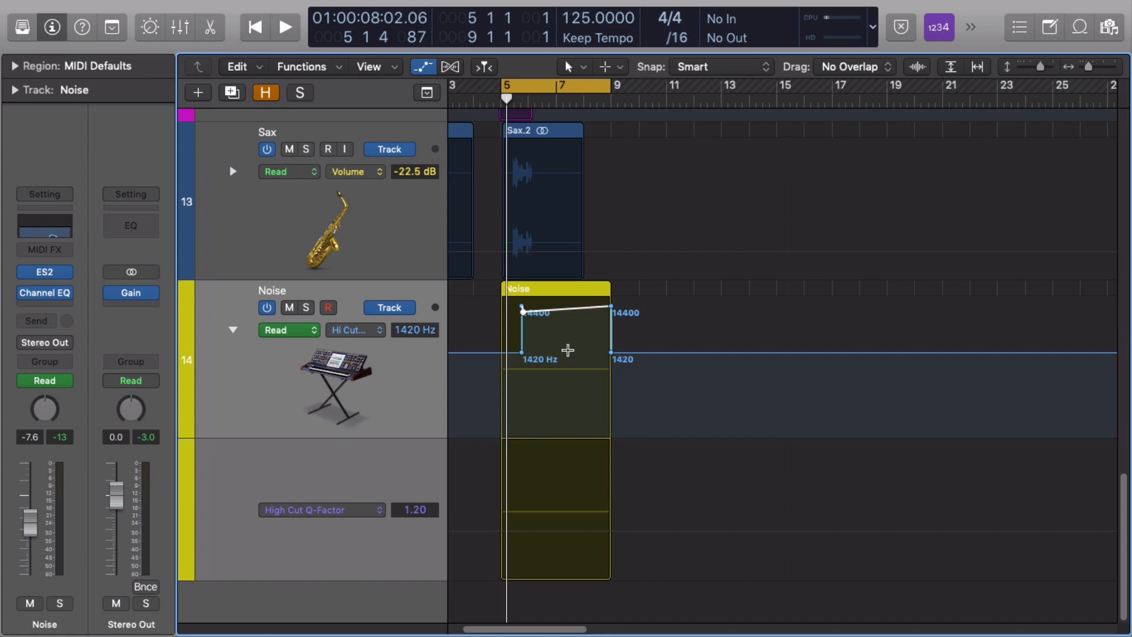
pyautogui.press('super+z')
pyautogui.press('super+z')
pyautogui.press('super+z')
pyautogui.press('super+z')
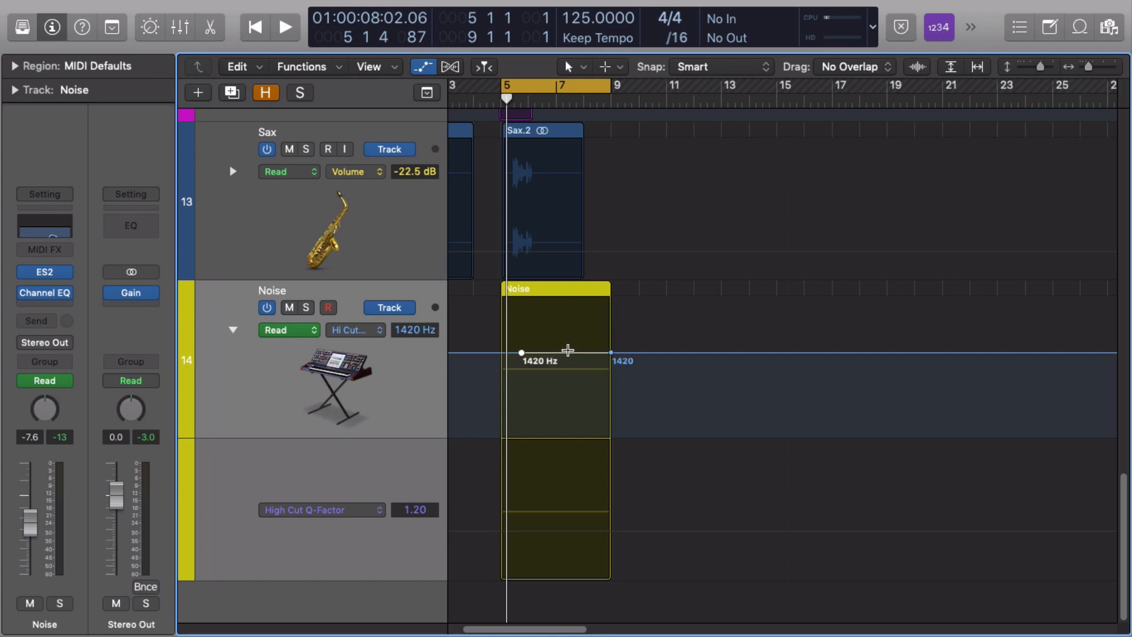
# Create one automation point at each Noise region border and ramp the high cut frequency from 1420 Hz at bar 5 to 20000 Hz at bar 9
pyautogui.click(566, 290)
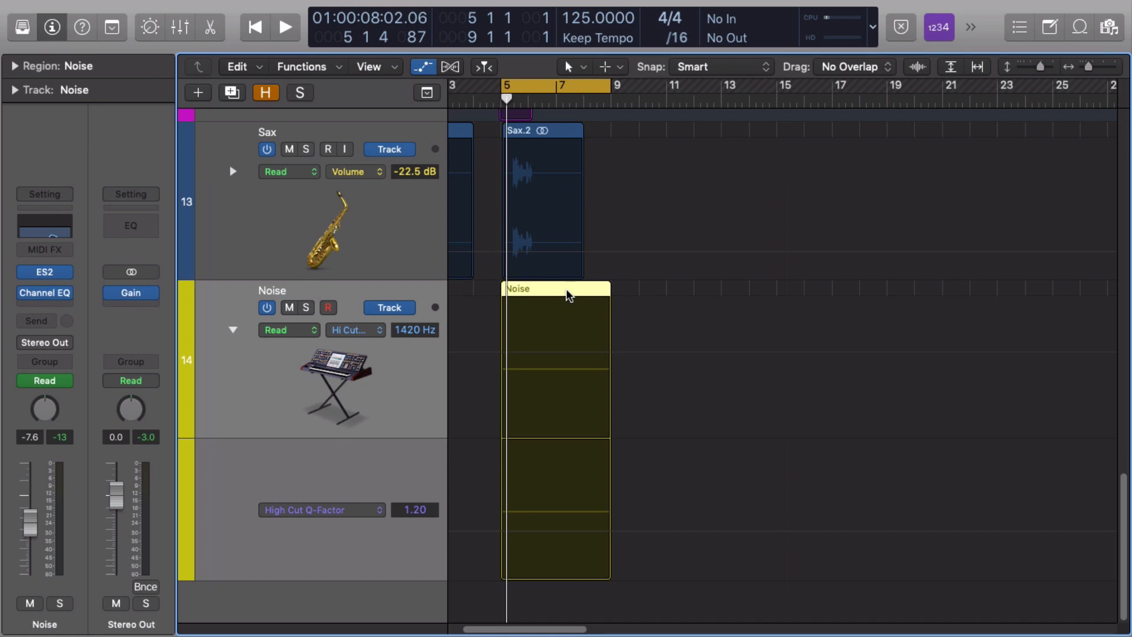
pyautogui.press('ctrl+super+1')
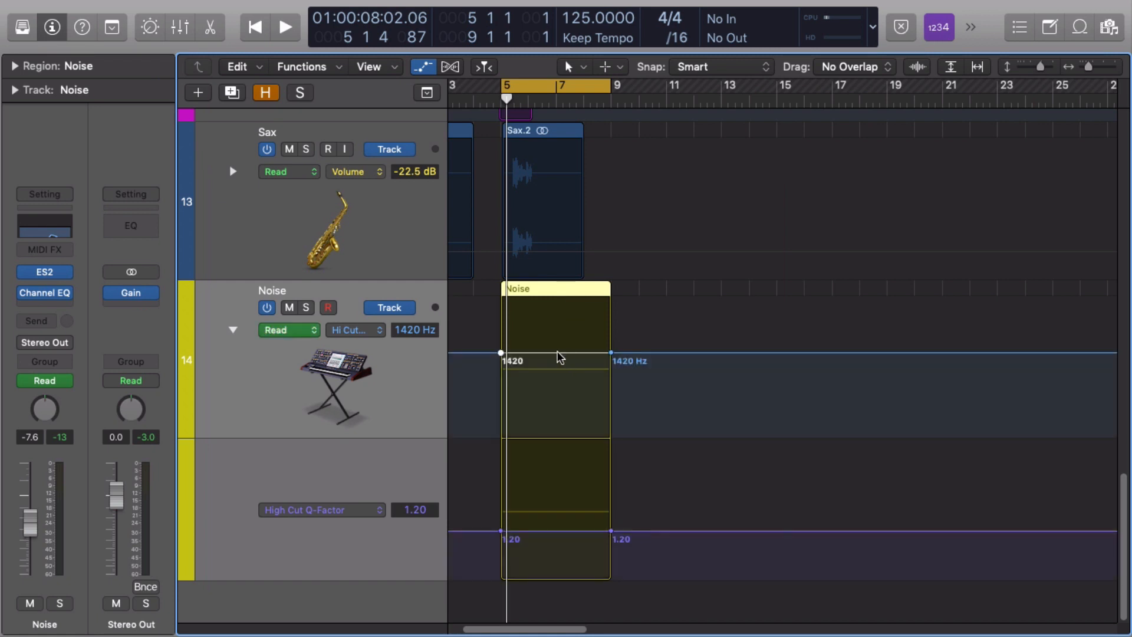
pyautogui.moveTo(561, 353); pyautogui.dragTo(566, 299)
pyautogui.doubleClick(500, 299)
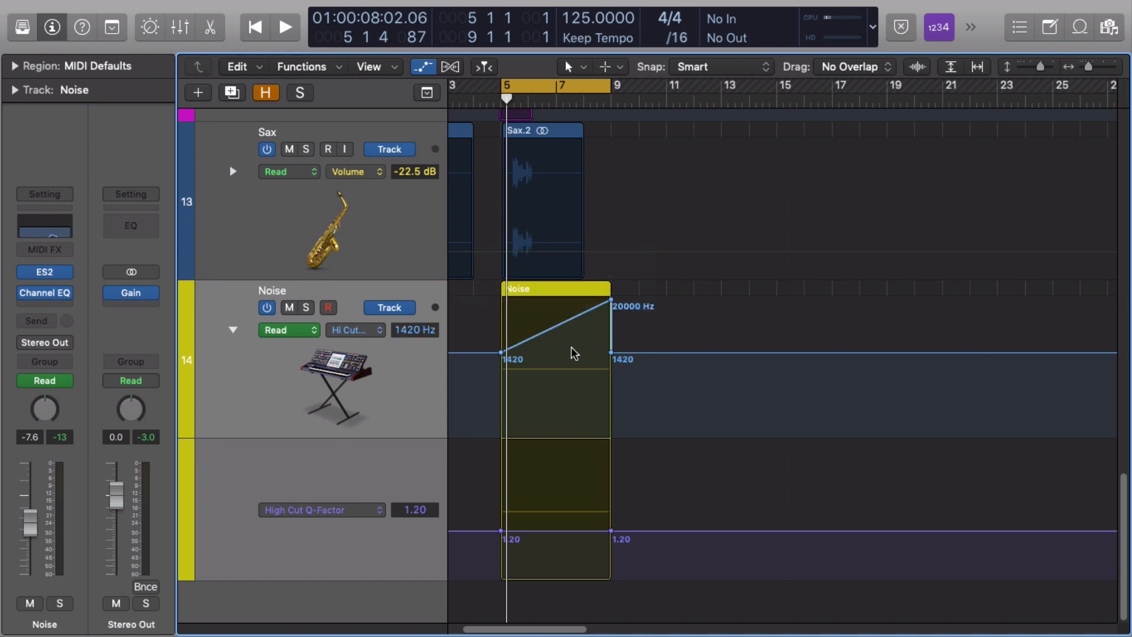
pyautogui.doubleClick(611, 353)
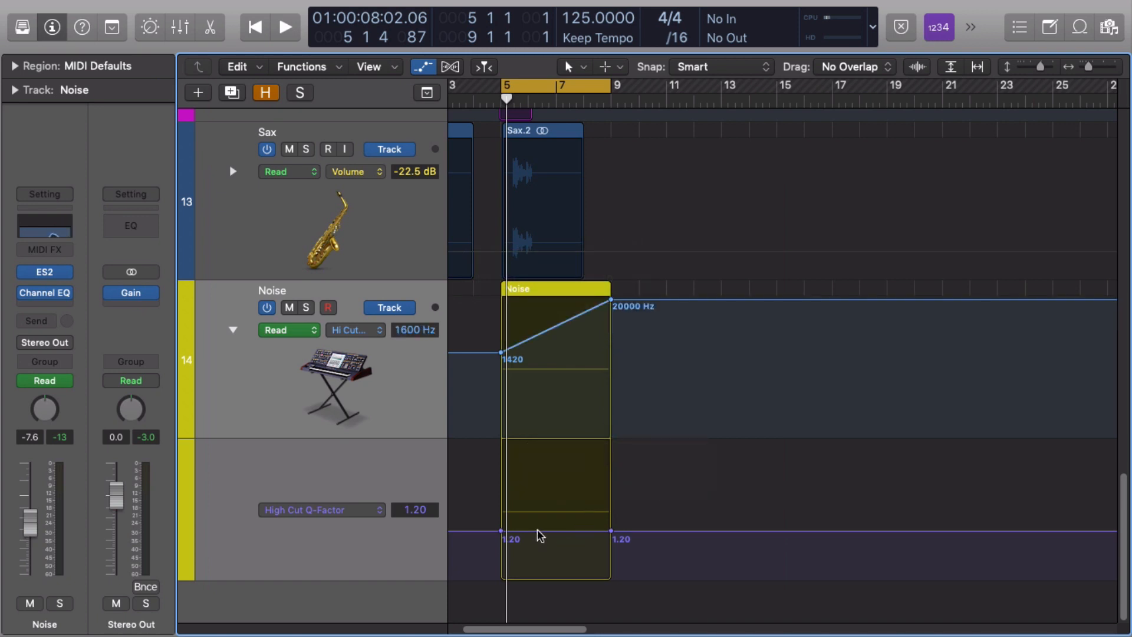
# Ramp the High Cut Q-Factor automation from 1.20 at the Noise region's start to 0.51 at its end
pyautogui.moveTo(536, 529); pyautogui.dragTo(539, 545)
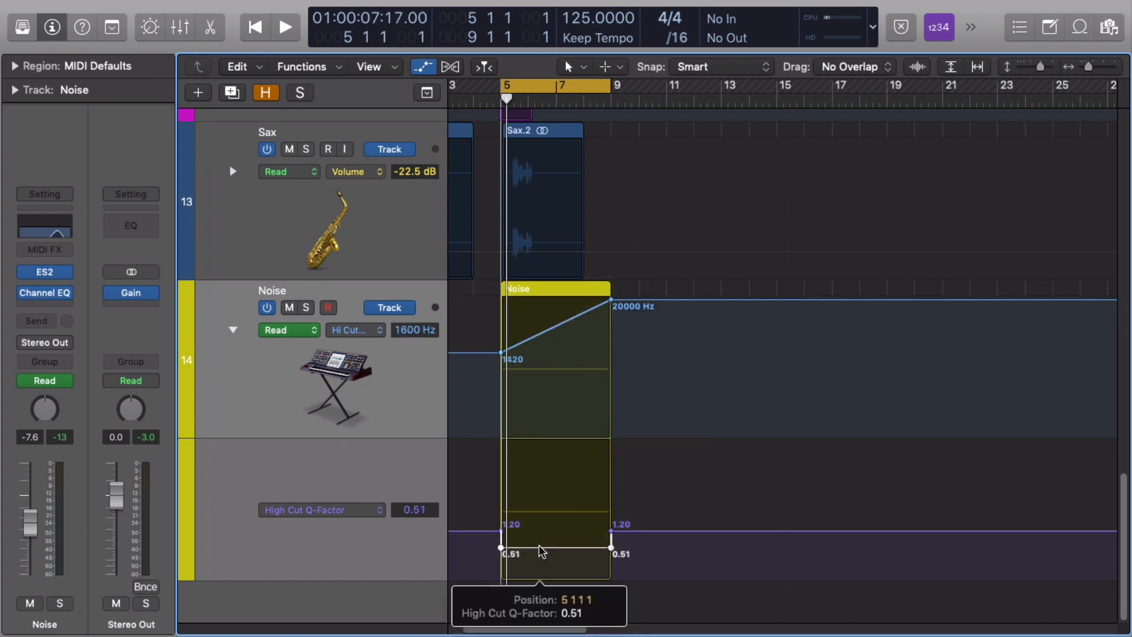
pyautogui.doubleClick(500, 546)
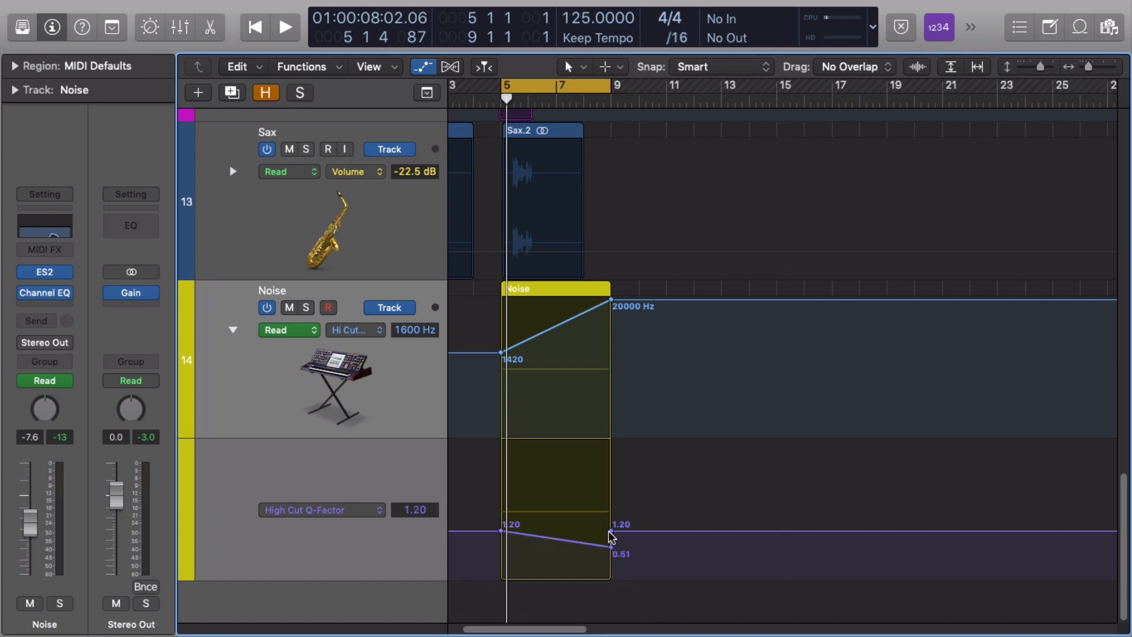
pyautogui.doubleClick(610, 531)
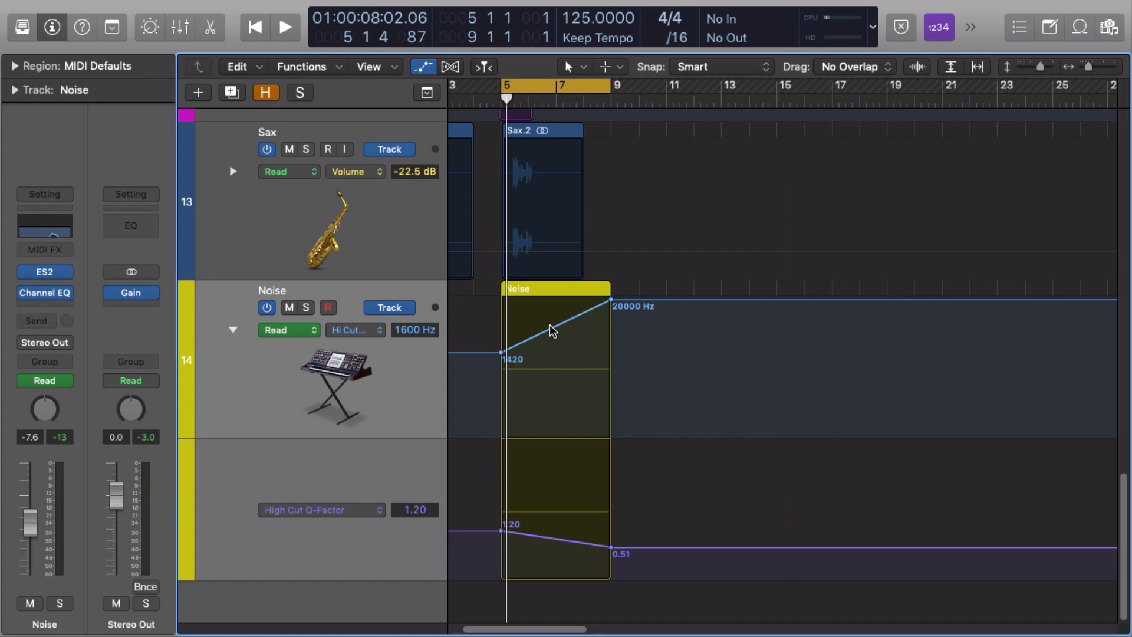
pyautogui.click(549, 321)
pyautogui.doubleClick(550, 329)
pyautogui.click(550, 329)
pyautogui.doubleClick(550, 330)
pyautogui.click(556, 538)
pyautogui.press('super+z')
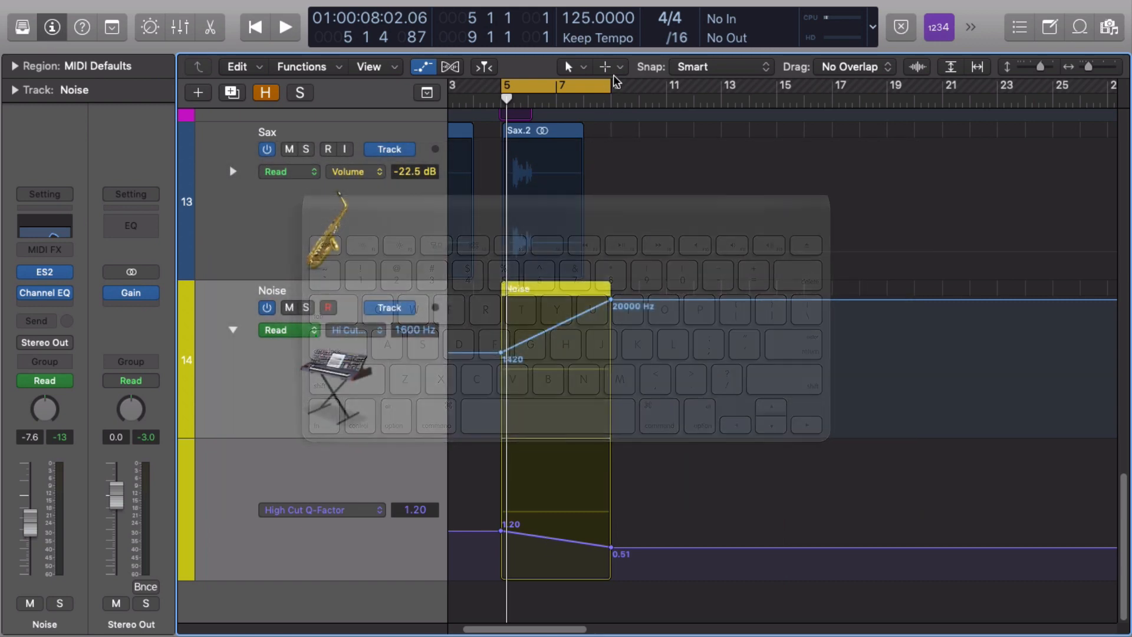
# Try assigning the Automation Curve Tool as the secondary tool, and restore the Marquee Tool
pyautogui.click(613, 71)
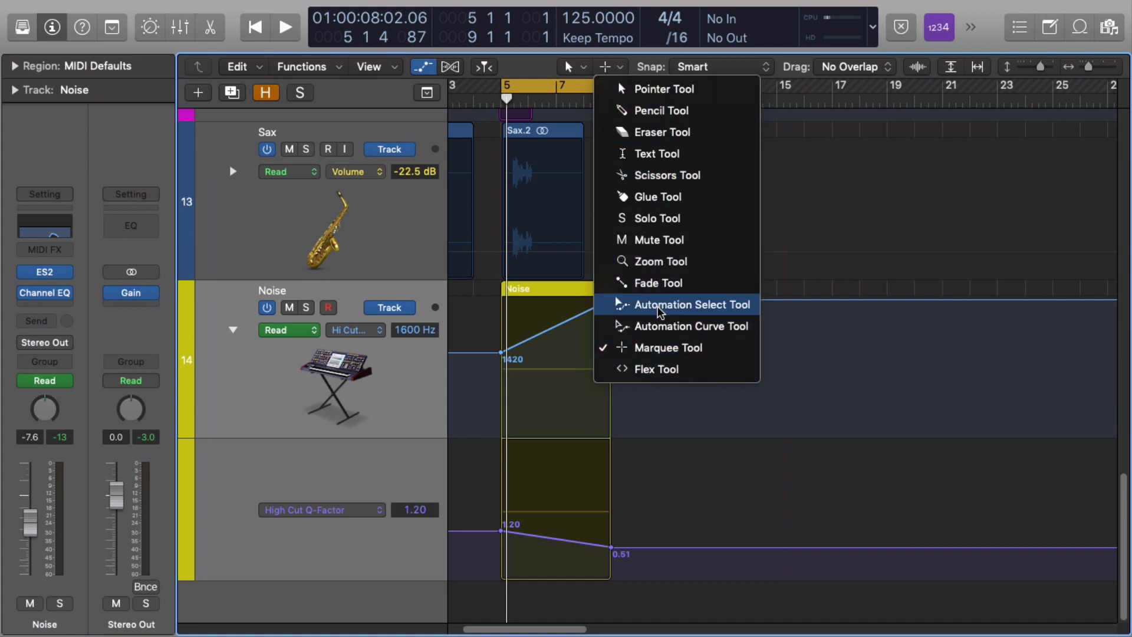
pyautogui.click(660, 328)
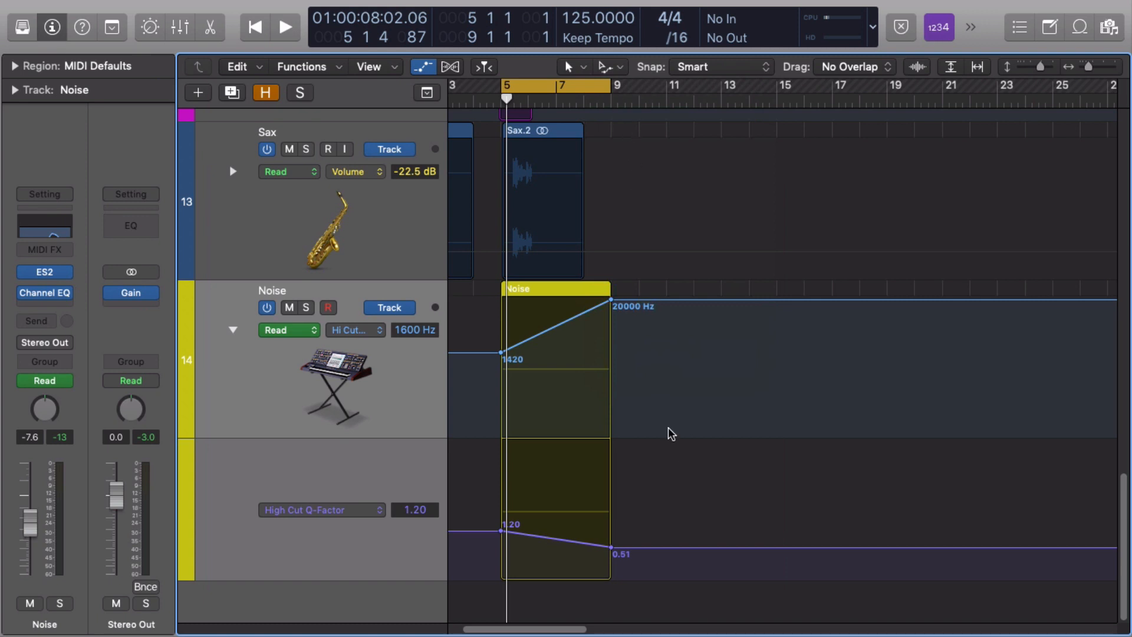
pyautogui.click(613, 68)
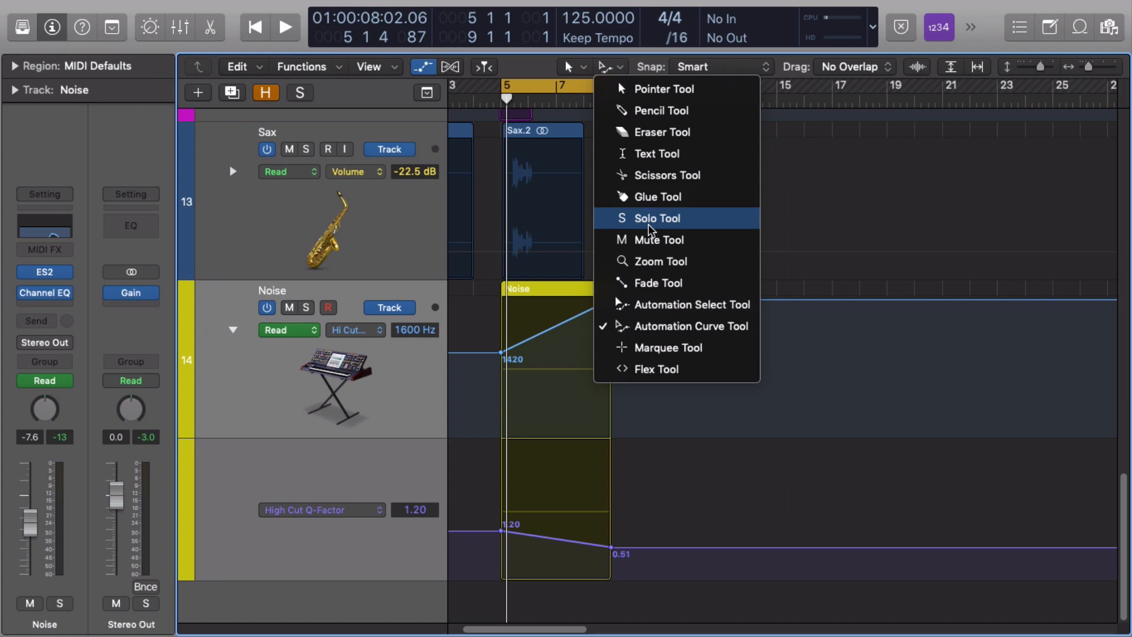
pyautogui.click(649, 347)
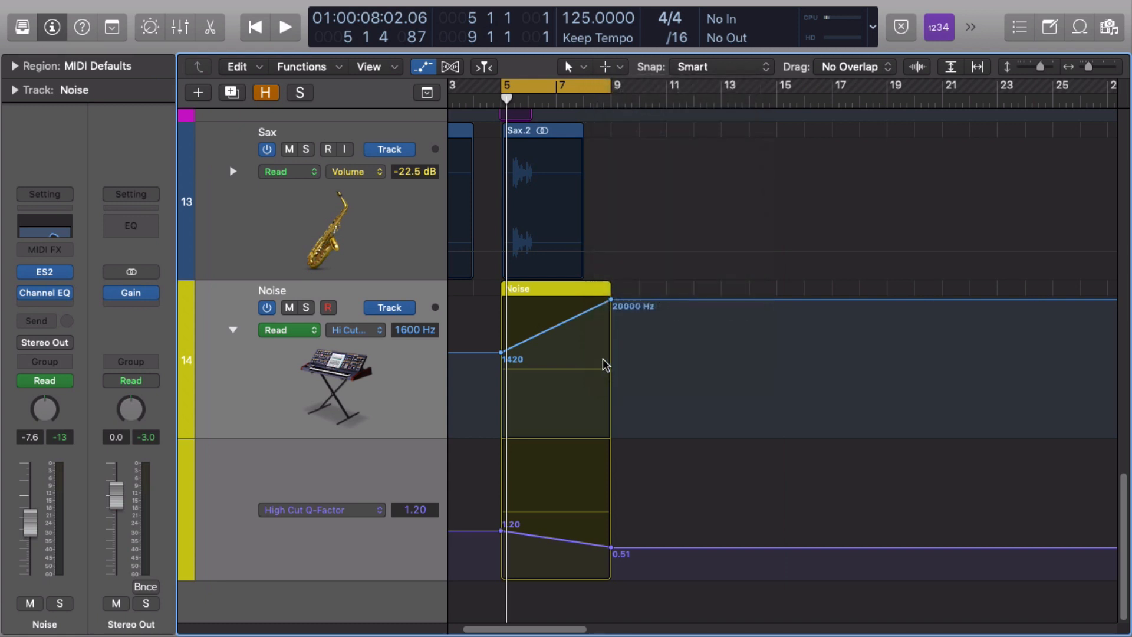
# Try bending the Noise region's high cut frequency ramp into a convex curve and an S-curve, undoing both bends
pyautogui.moveTo(556, 326); pyautogui.dragTo(546, 317)
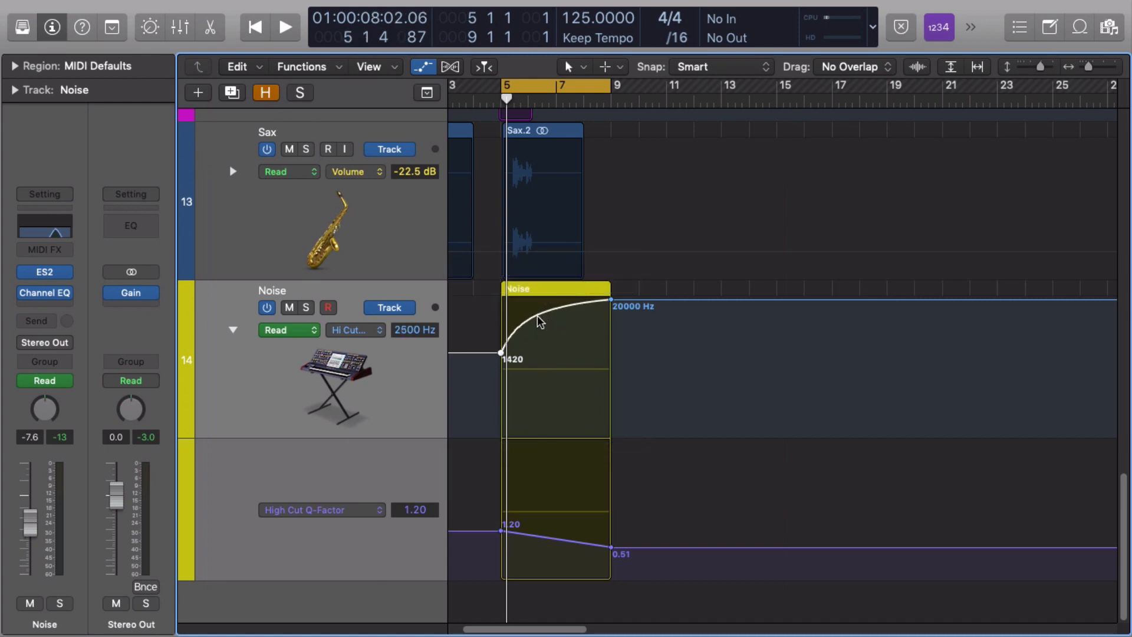
pyautogui.moveTo(540, 345); pyautogui.dragTo(504, 353)
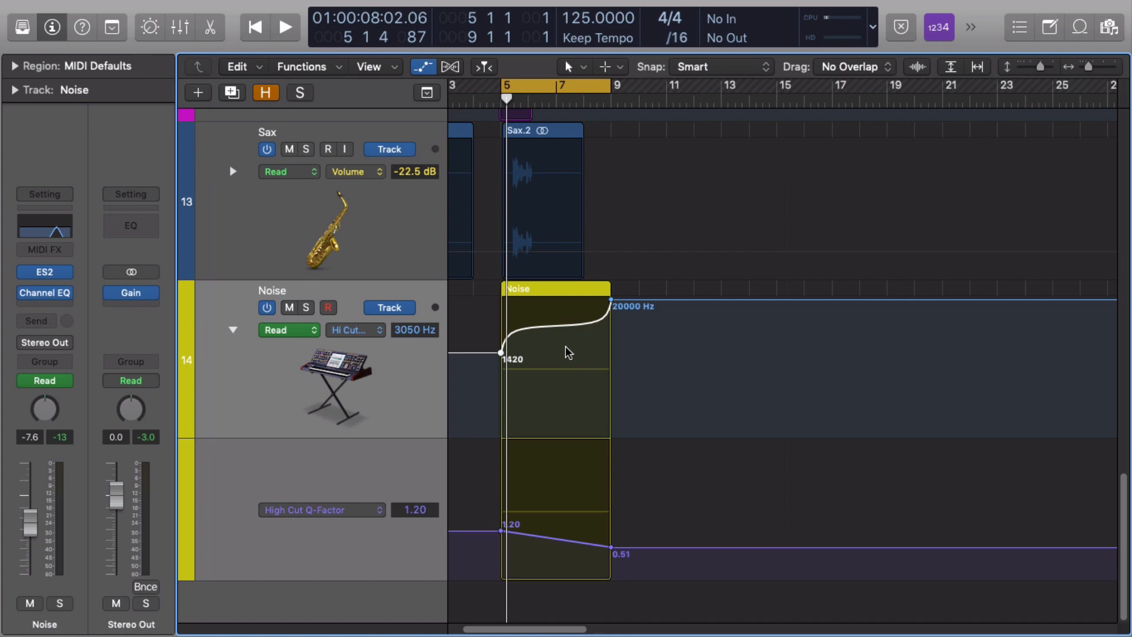
pyautogui.press('super+z')
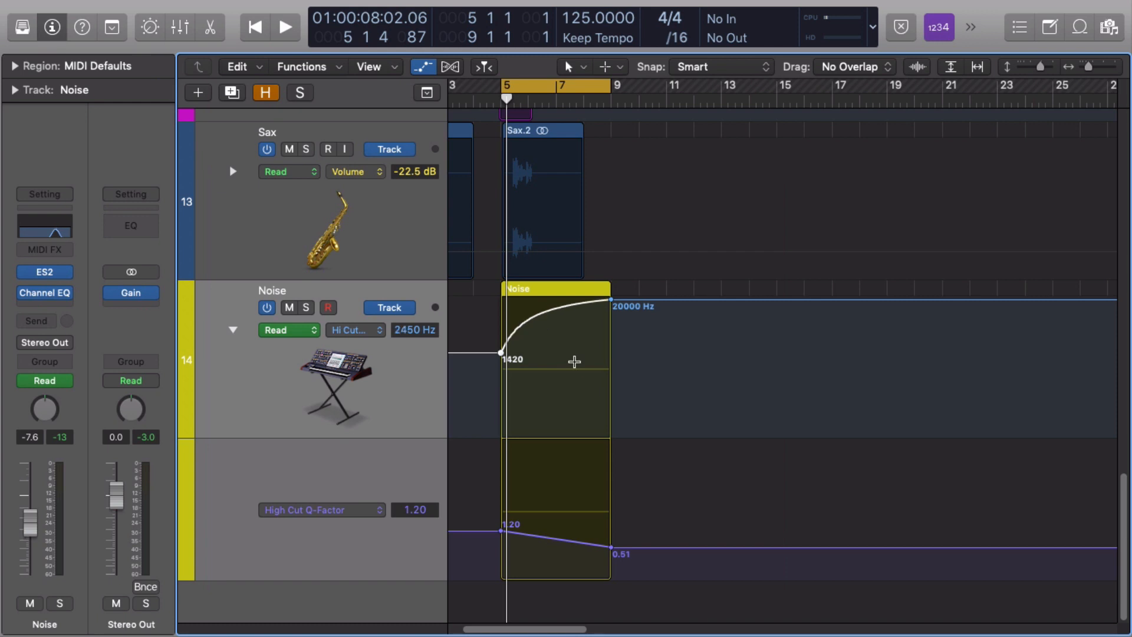
pyautogui.press('super+z')
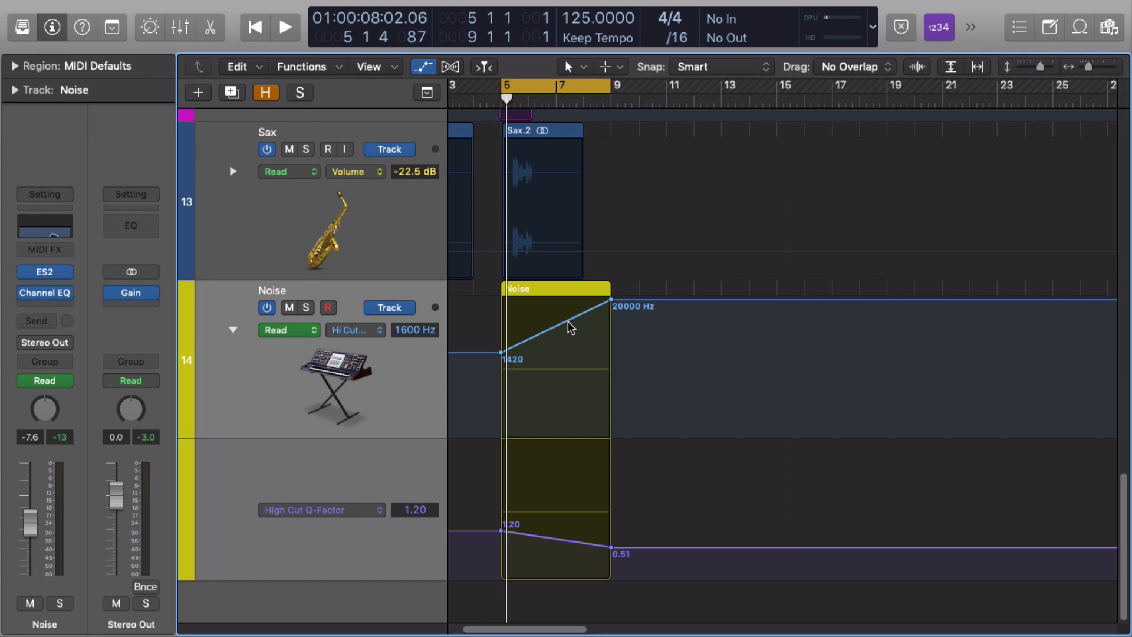
# Undo all High Cut Q-Factor and high cut frequency automation points on the Noise track
pyautogui.press('super+z')
pyautogui.press('super+z')
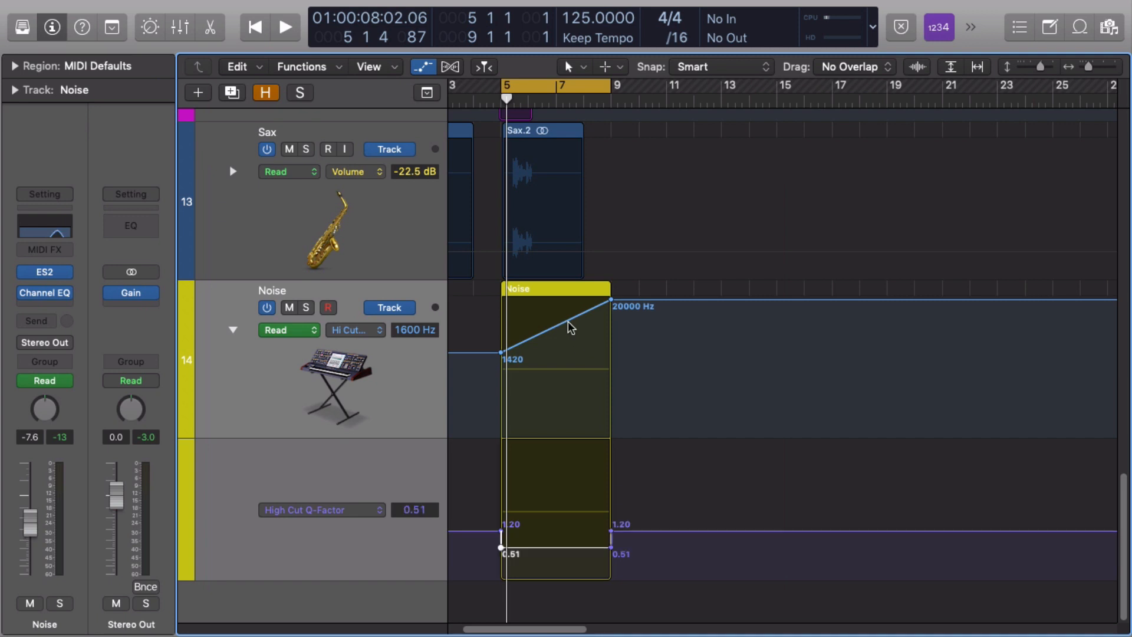
pyautogui.press('super+z')
pyautogui.press('super+z')
pyautogui.press('super+z')
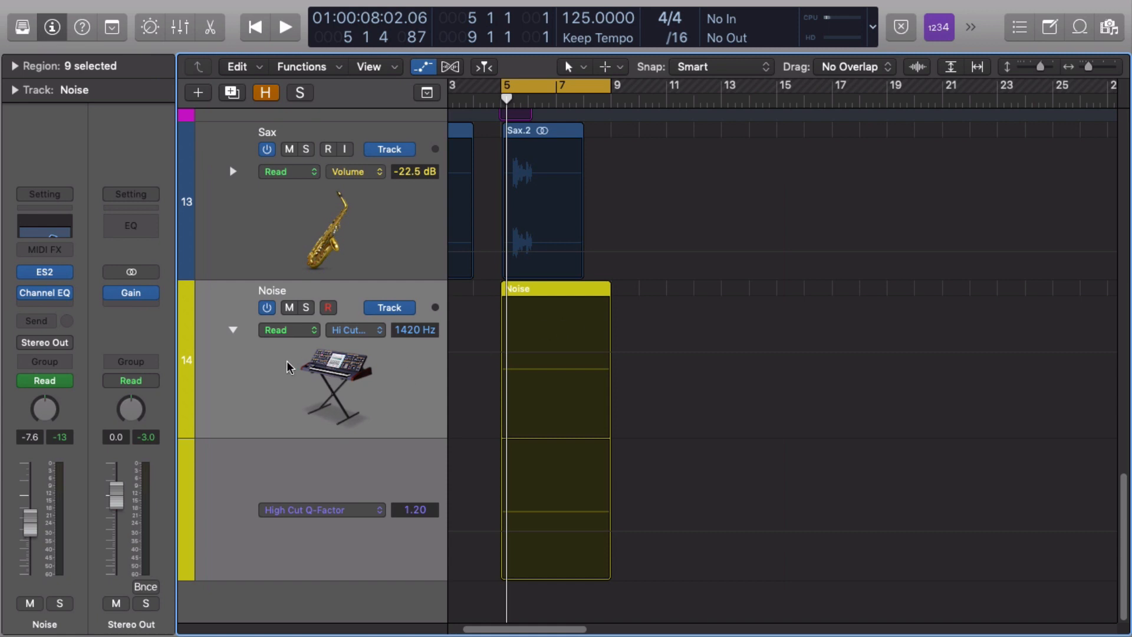
# Remove the Channel EQ from the Noise track and insert a fresh Channel EQ with default settings
pyautogui.click(541, 283)
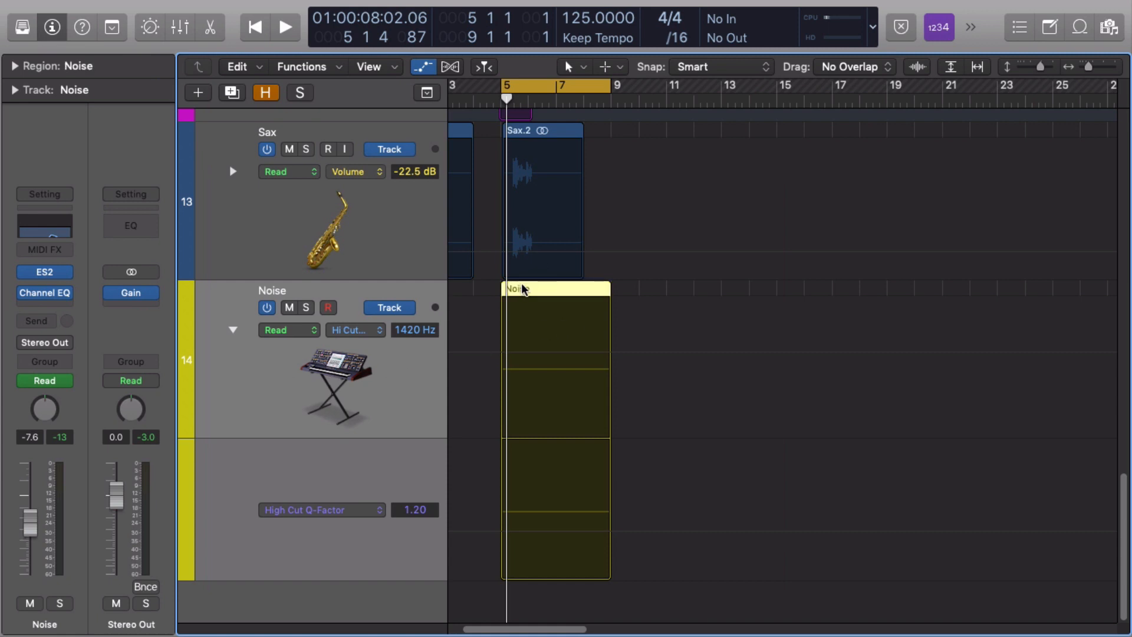
pyautogui.click(59, 293)
pyautogui.click(59, 311)
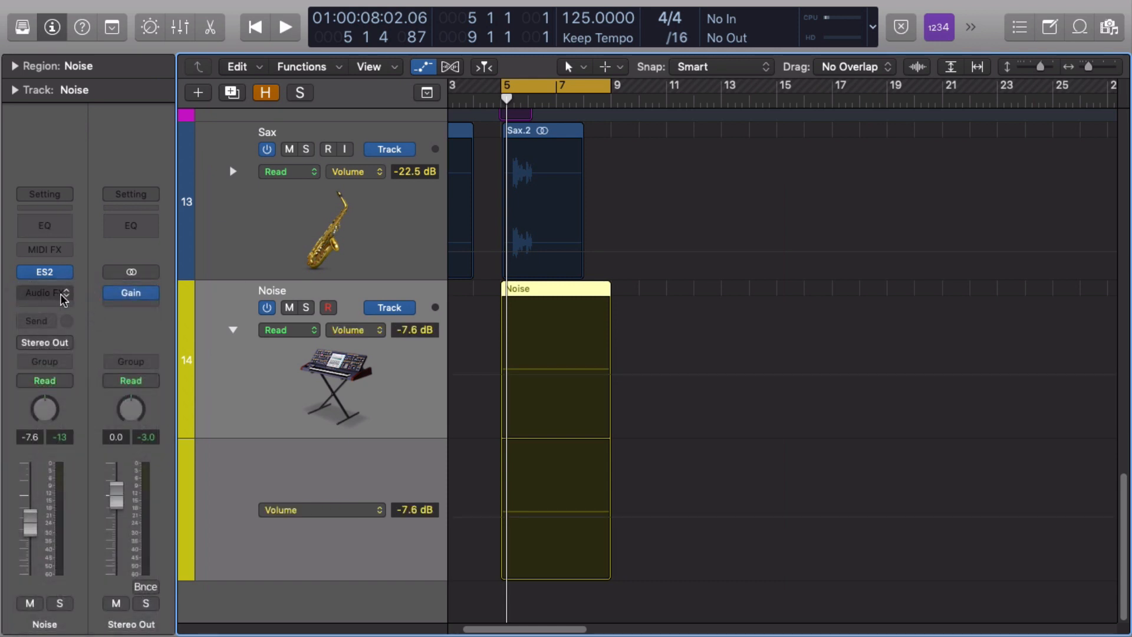
pyautogui.click(50, 219)
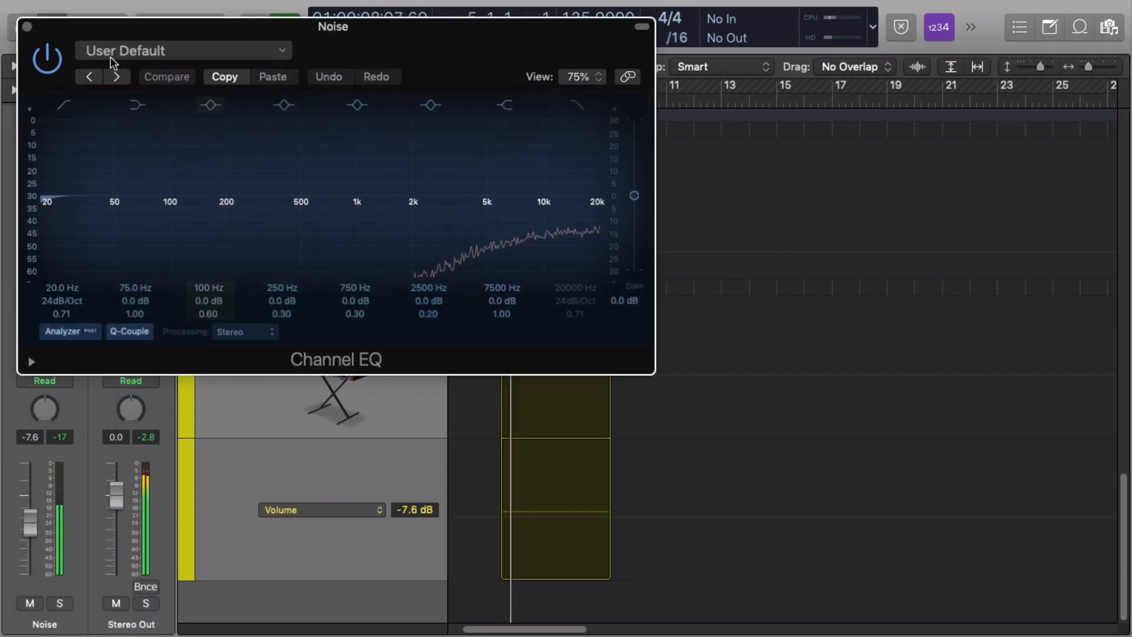
# Raise the new Channel EQ's low cut frequency to 5500 Hz while the project plays, and stop playback
pyautogui.moveTo(75, 30); pyautogui.dragTo(346, 83)
pyautogui.moveTo(343, 302); pyautogui.dragTo(821, 349)
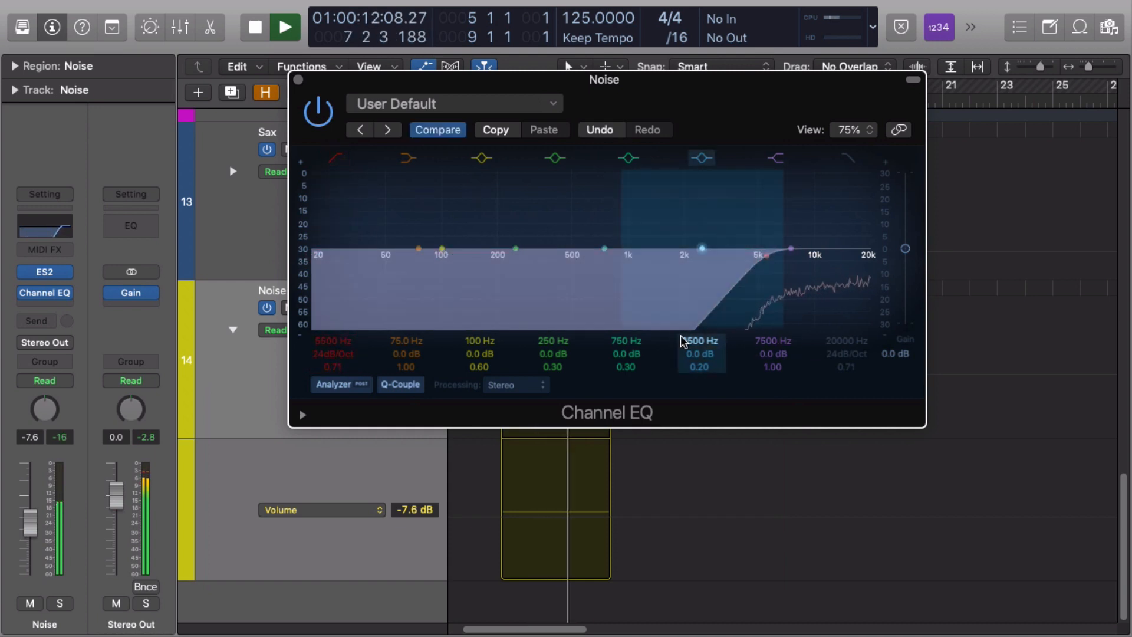
pyautogui.press('space')
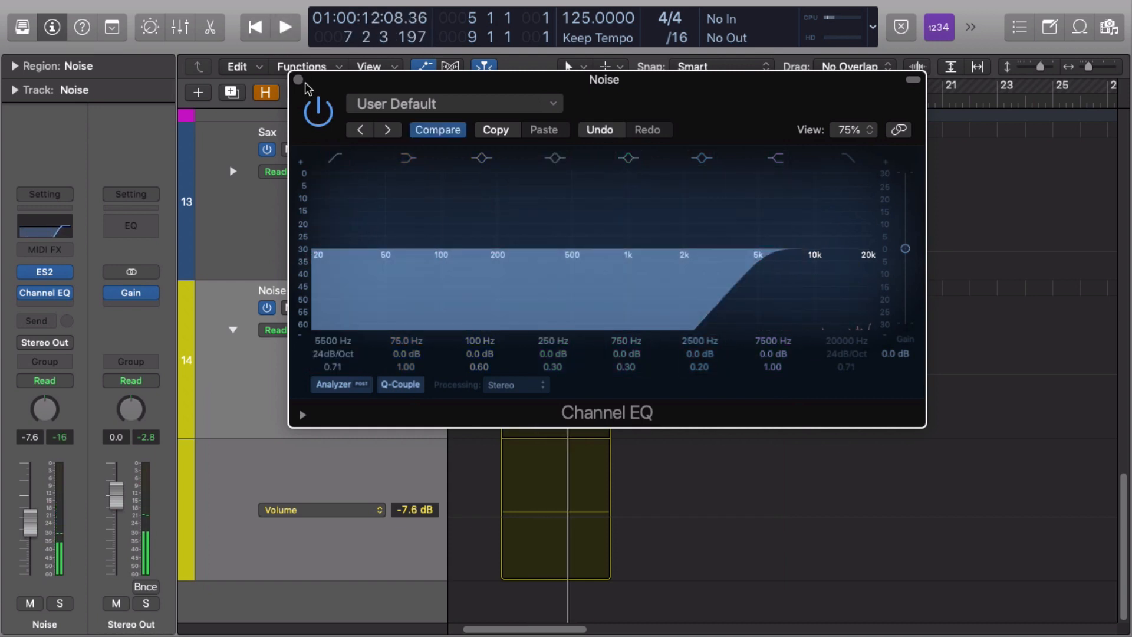
# Enable the Channel EQ's high cut band during playback and lower its frequency to 2650 Hz
pyautogui.moveTo(305, 83); pyautogui.dragTo(540, 151)
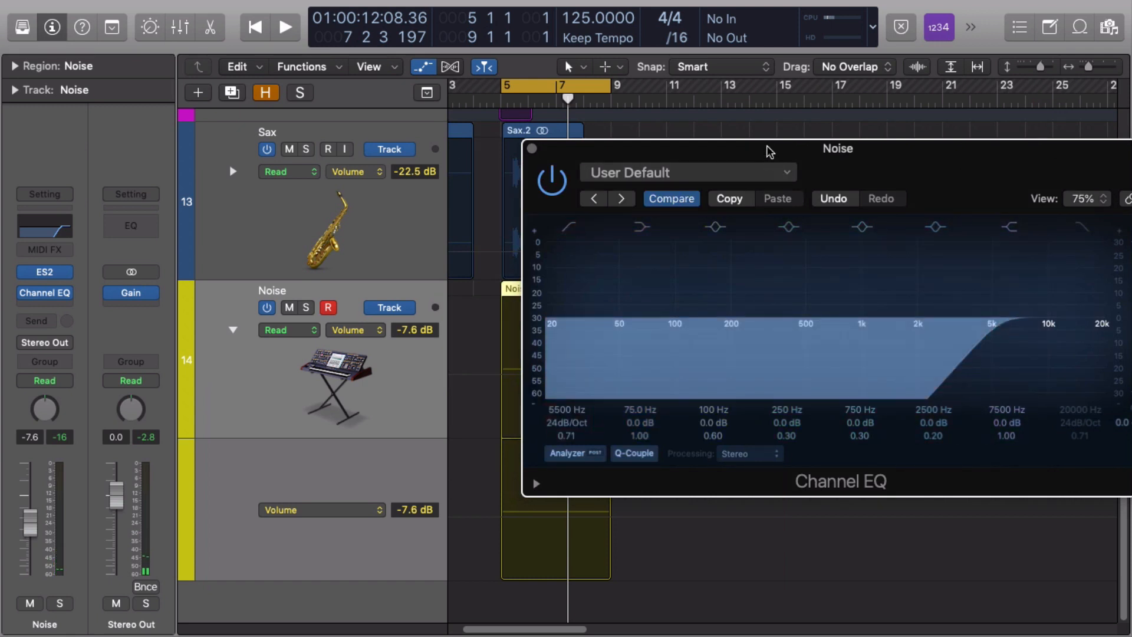
pyautogui.moveTo(768, 152); pyautogui.dragTo(605, 154)
pyautogui.press('space')
pyautogui.click(924, 229)
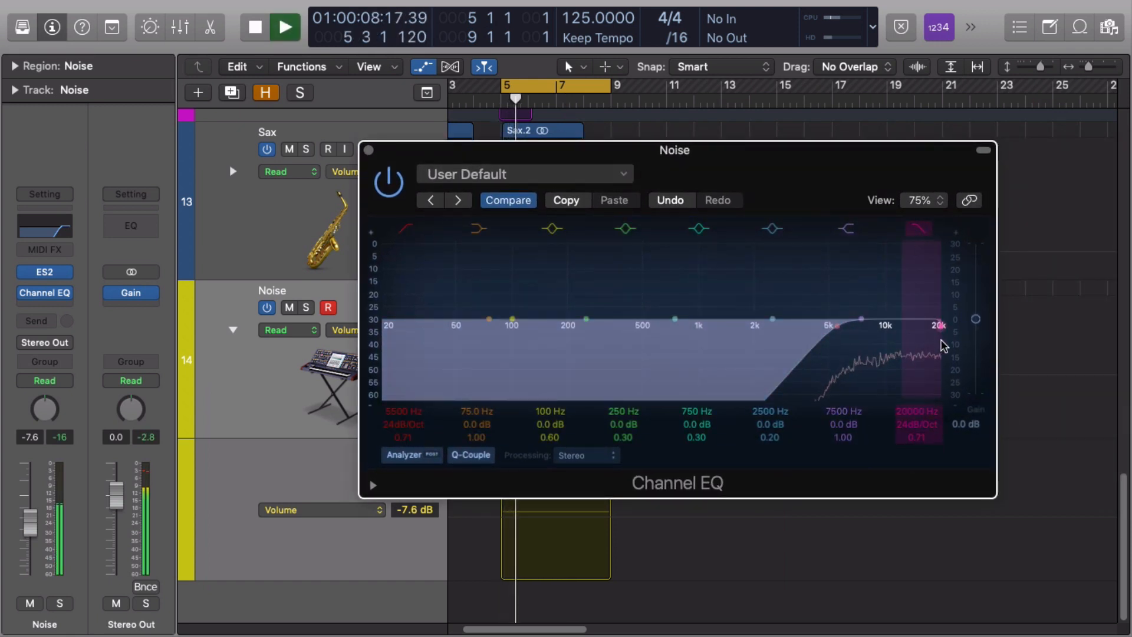
pyautogui.moveTo(929, 346); pyautogui.dragTo(752, 327)
pyautogui.click(684, 136)
pyautogui.moveTo(685, 136); pyautogui.dragTo(911, 319)
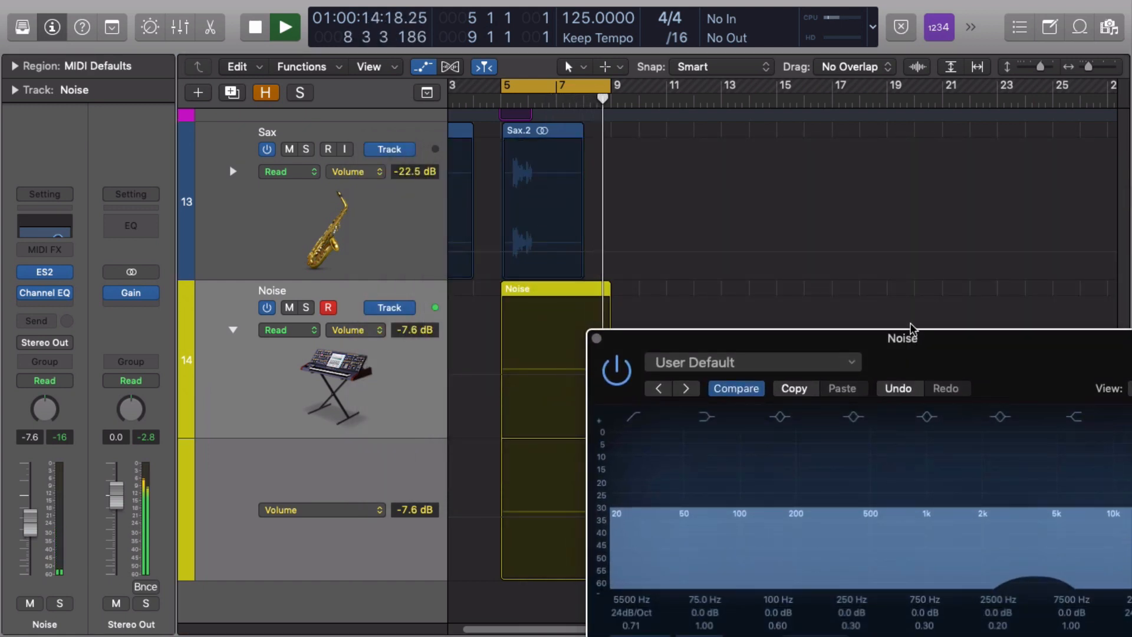
# Set the Noise track to Latch and record a high cut frequency sweep up to 20000 Hz across the Noise region
pyautogui.press('ctrl+super+l')
pyautogui.moveTo(848, 358); pyautogui.dragTo(633, 225)
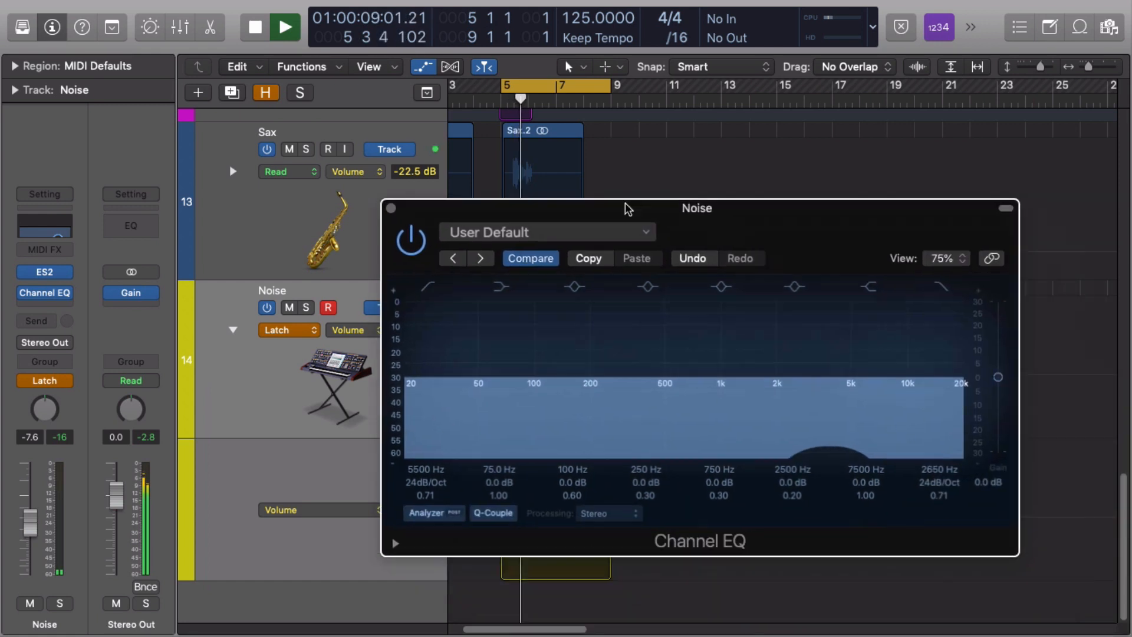
pyautogui.press('space')
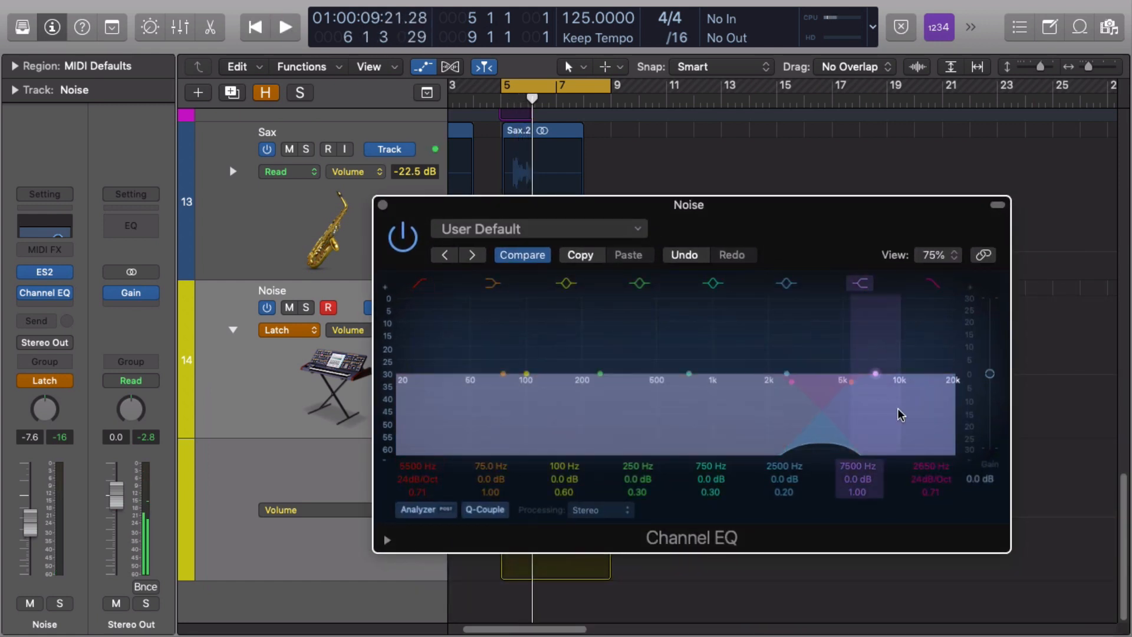
pyautogui.press('space')
pyautogui.moveTo(931, 467); pyautogui.dragTo(931, 374)
pyautogui.press('space')
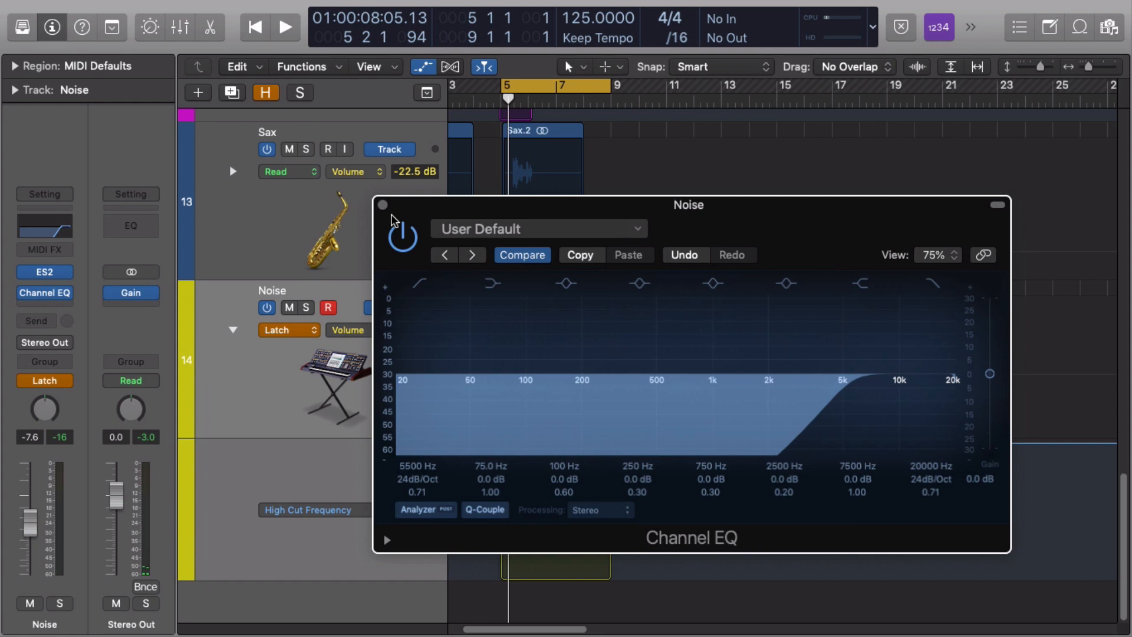
# Return the Noise track to Read, close the Channel EQ and delete the stray 20000 Hz automation points at the region's start
pyautogui.press('ctrl+shift+super+r')
pyautogui.click(383, 204)
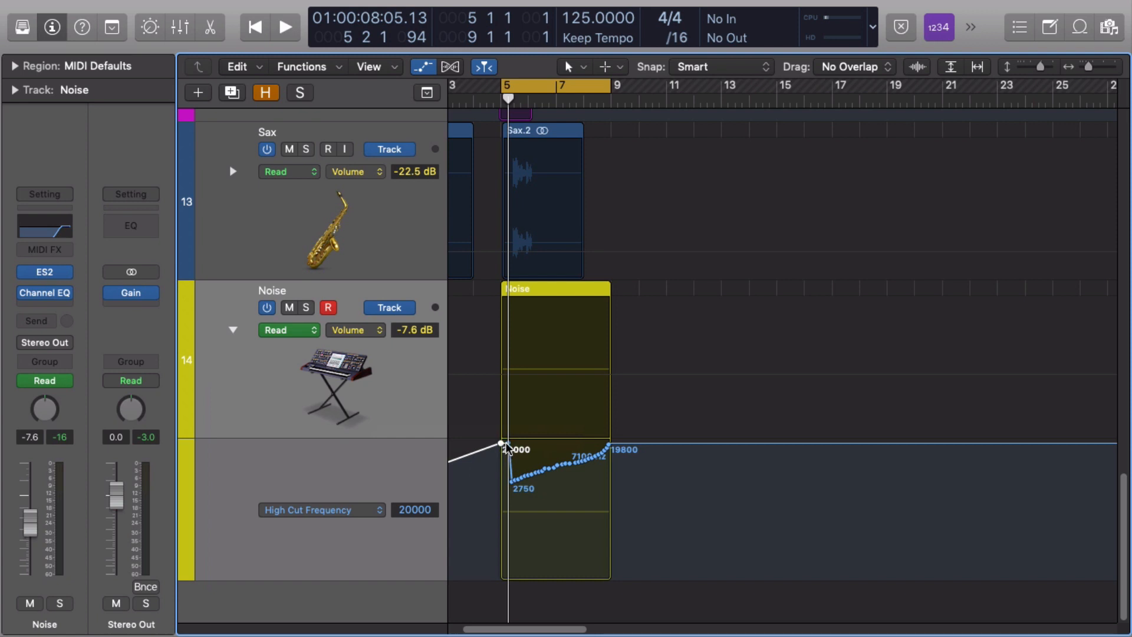
pyautogui.click(505, 441)
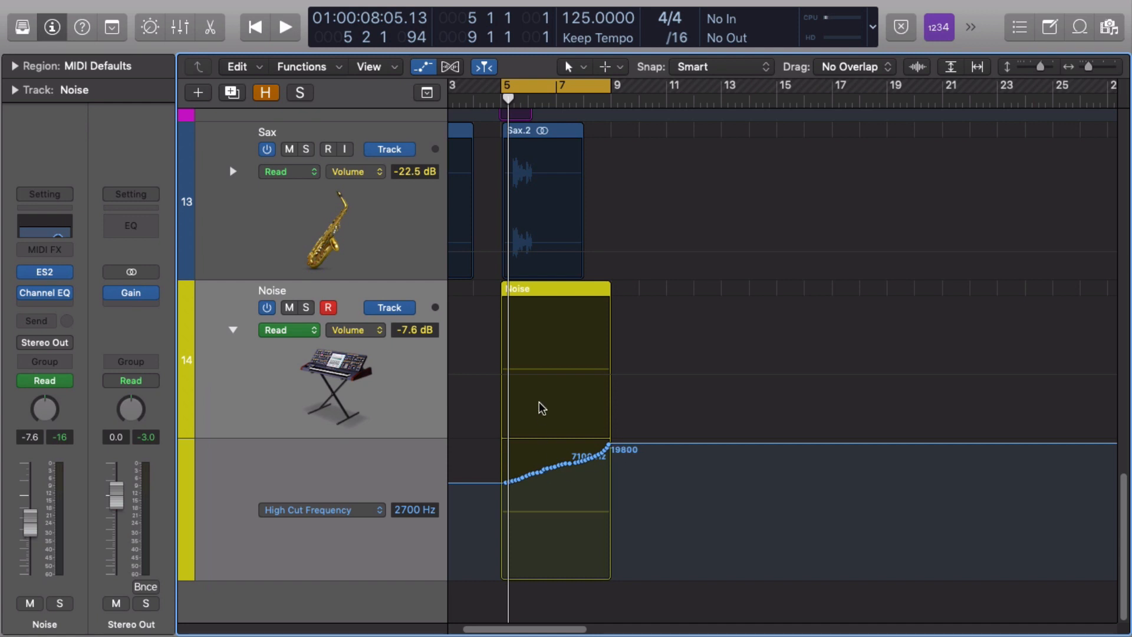
# Reopen the Channel EQ and vary the high cut Q during playback, up to 1.00 and down to 0.31, then close it
pyautogui.click(47, 288)
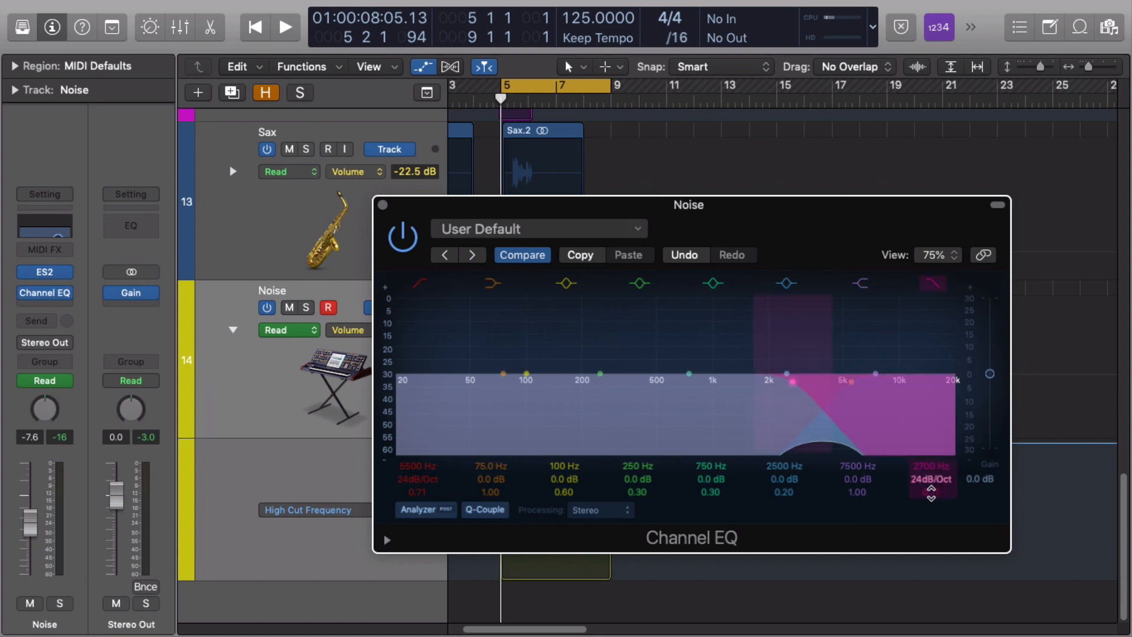
pyautogui.press('space')
pyautogui.press('space')
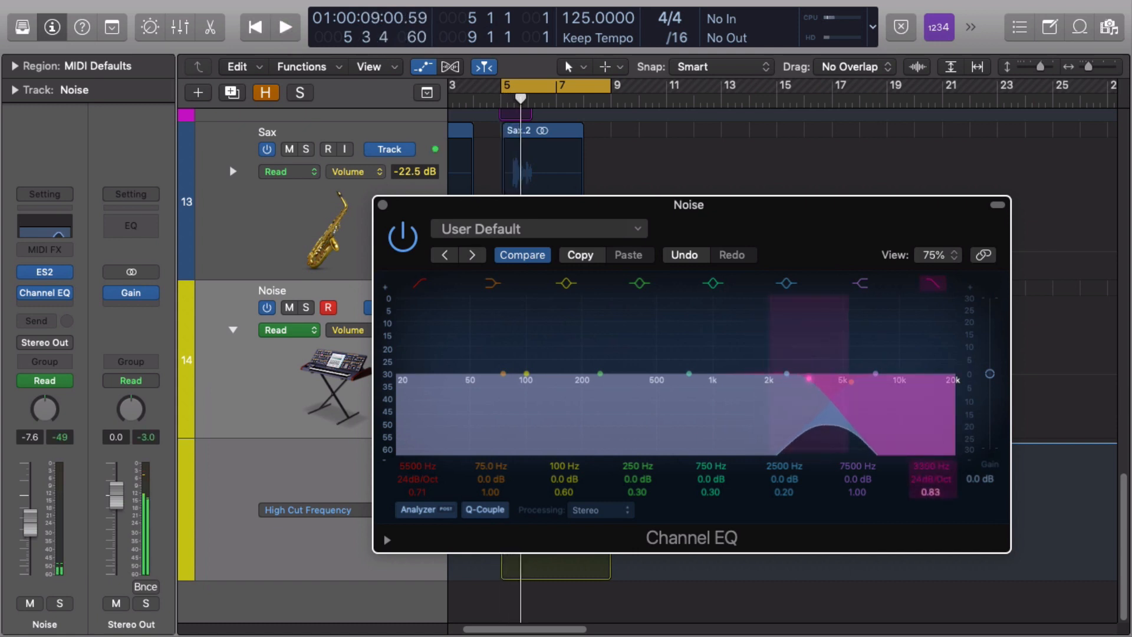
pyautogui.moveTo(930, 493); pyautogui.dragTo(930, 493)
pyautogui.press('space')
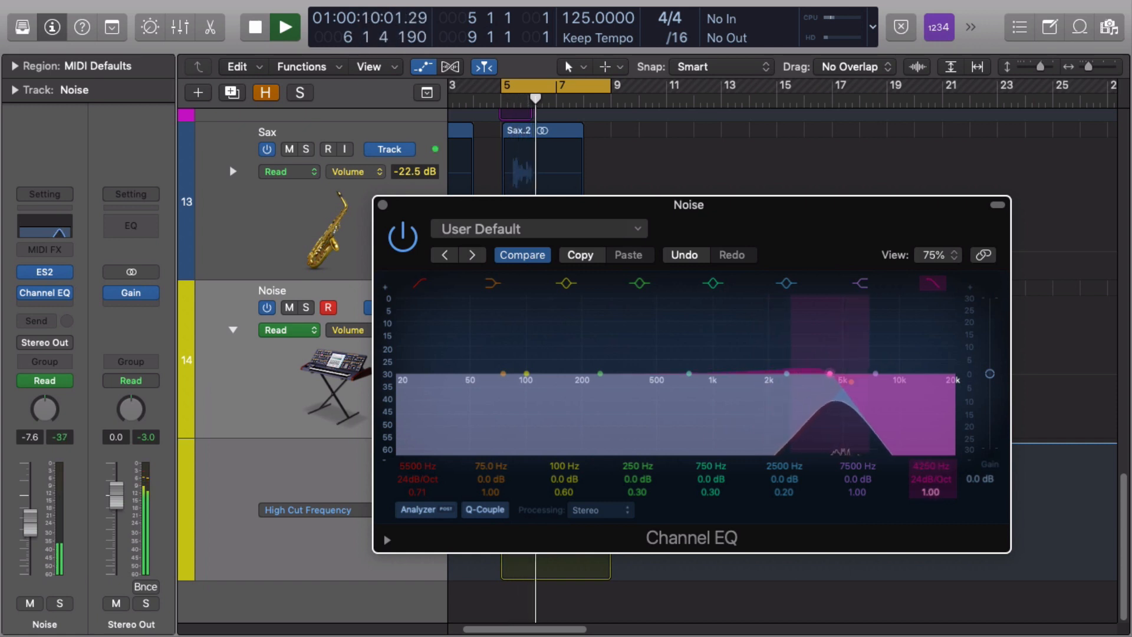
pyautogui.moveTo(930, 492); pyautogui.dragTo(930, 515)
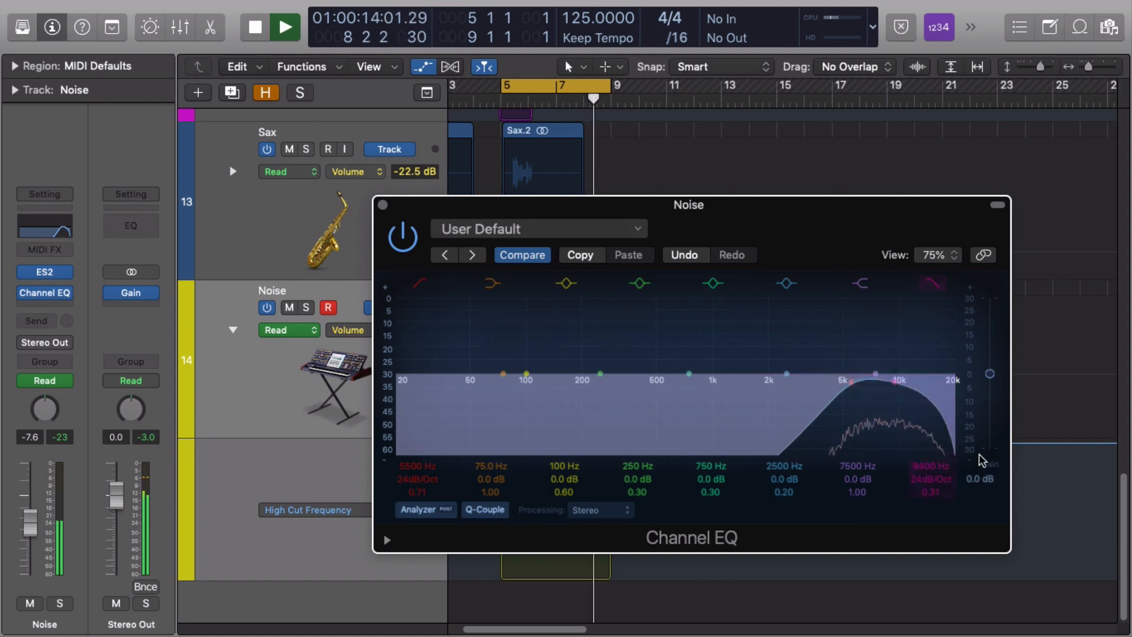
pyautogui.press('space')
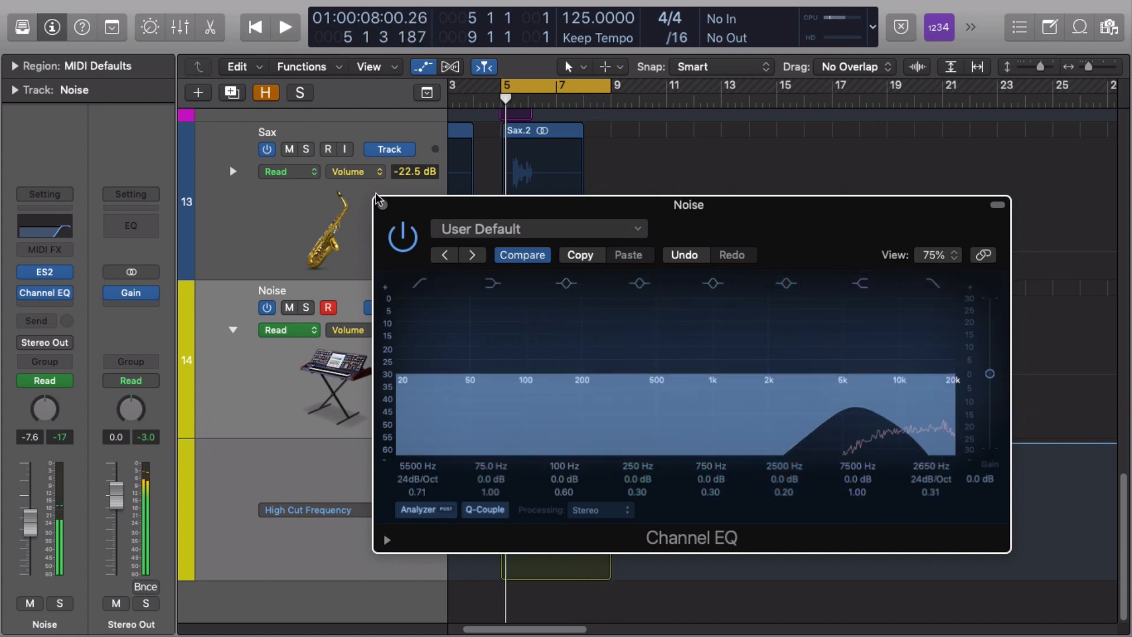
pyautogui.click(381, 202)
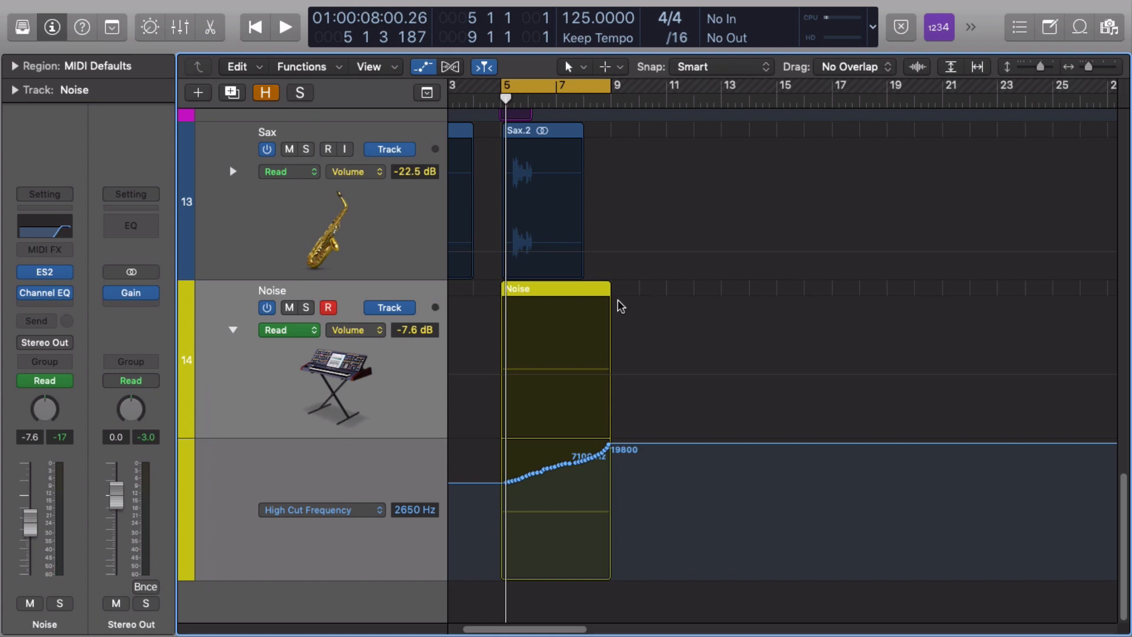
pyautogui.click(584, 298)
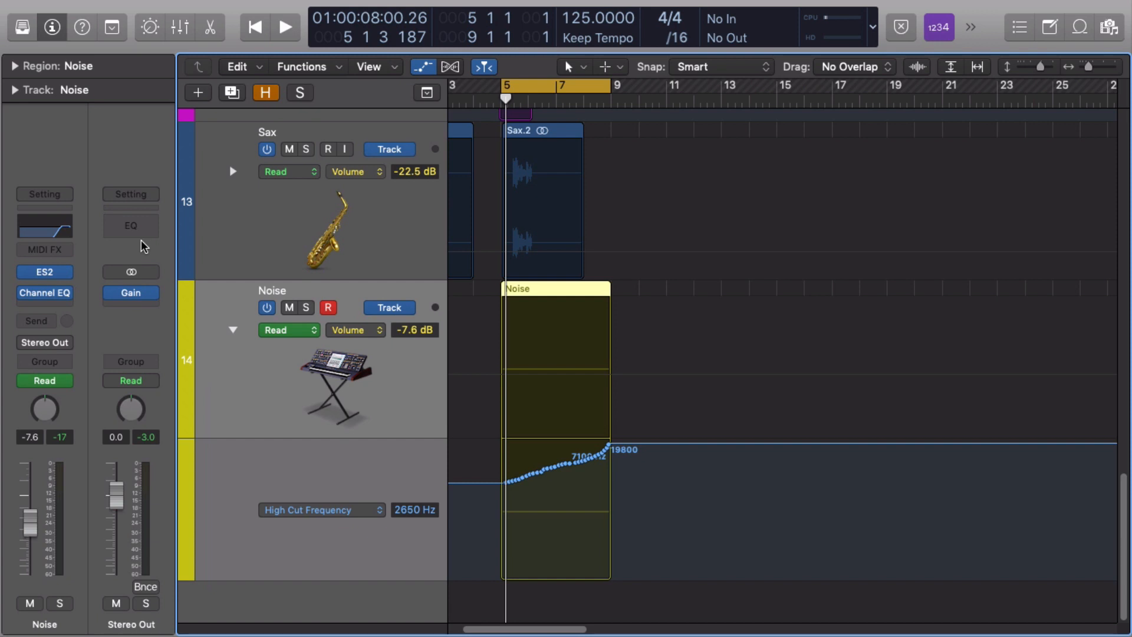
pyautogui.press('b')
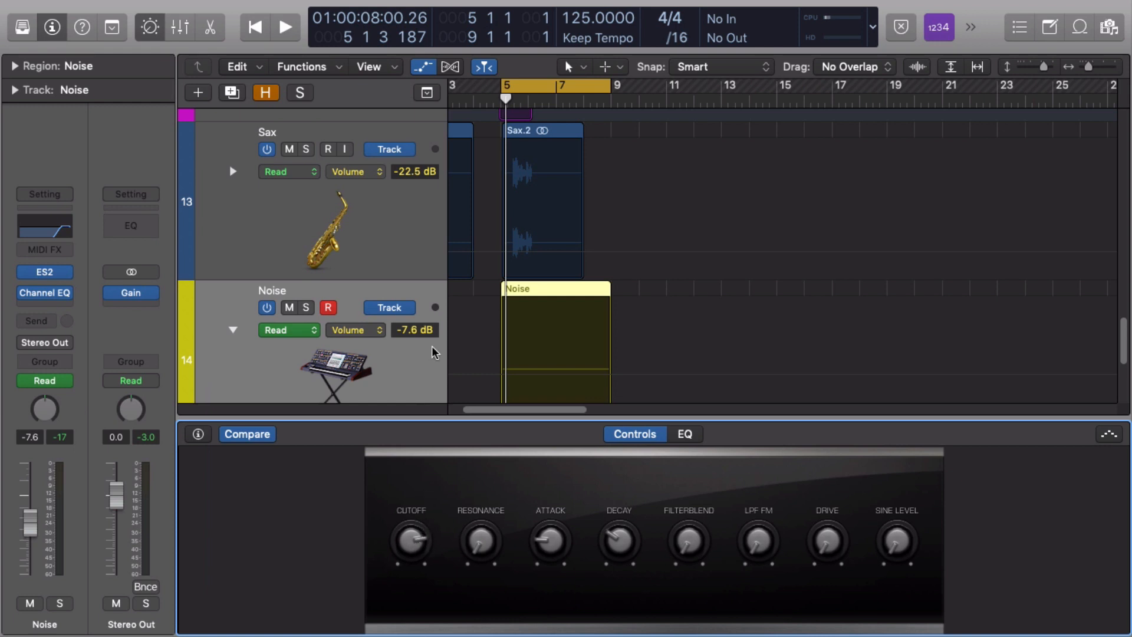
pyautogui.press('b')
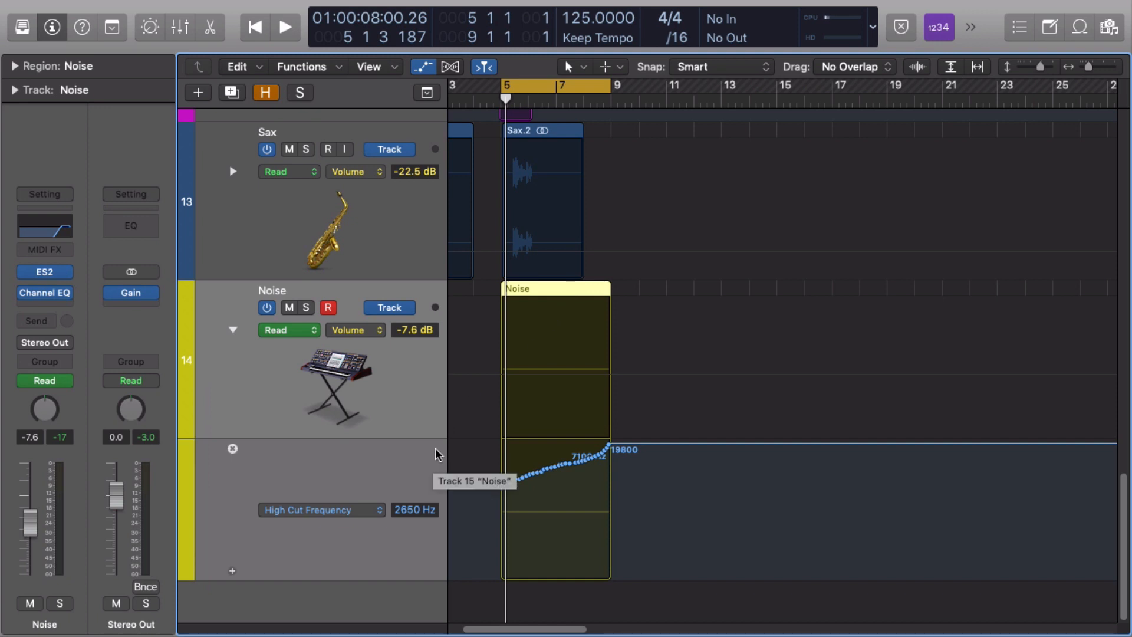
pyautogui.click(38, 296)
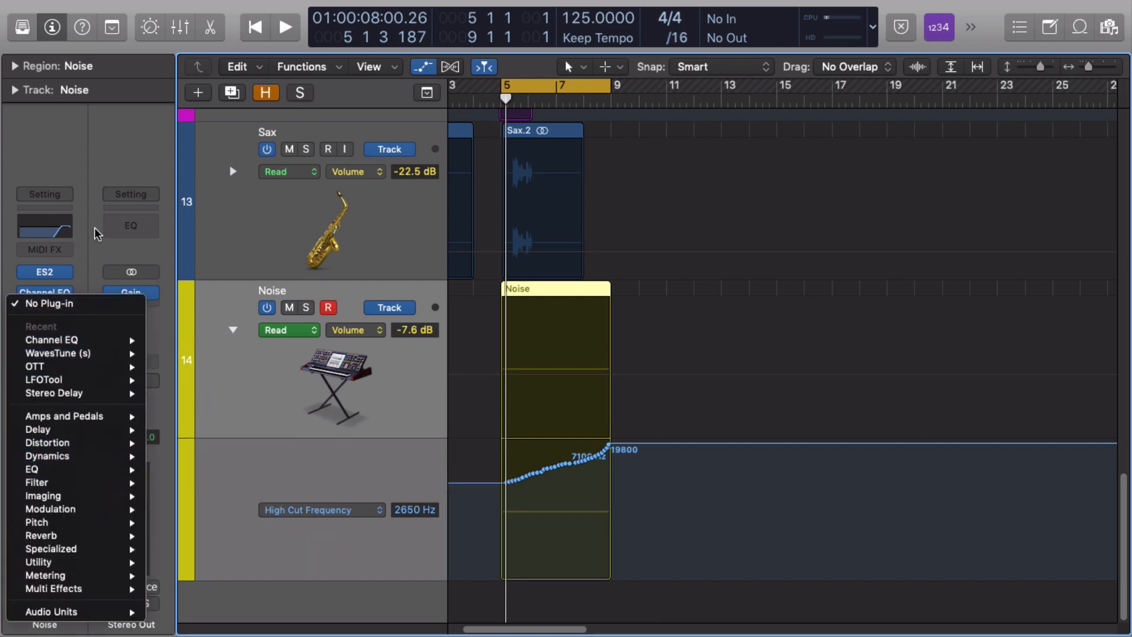
pyautogui.click(81, 241)
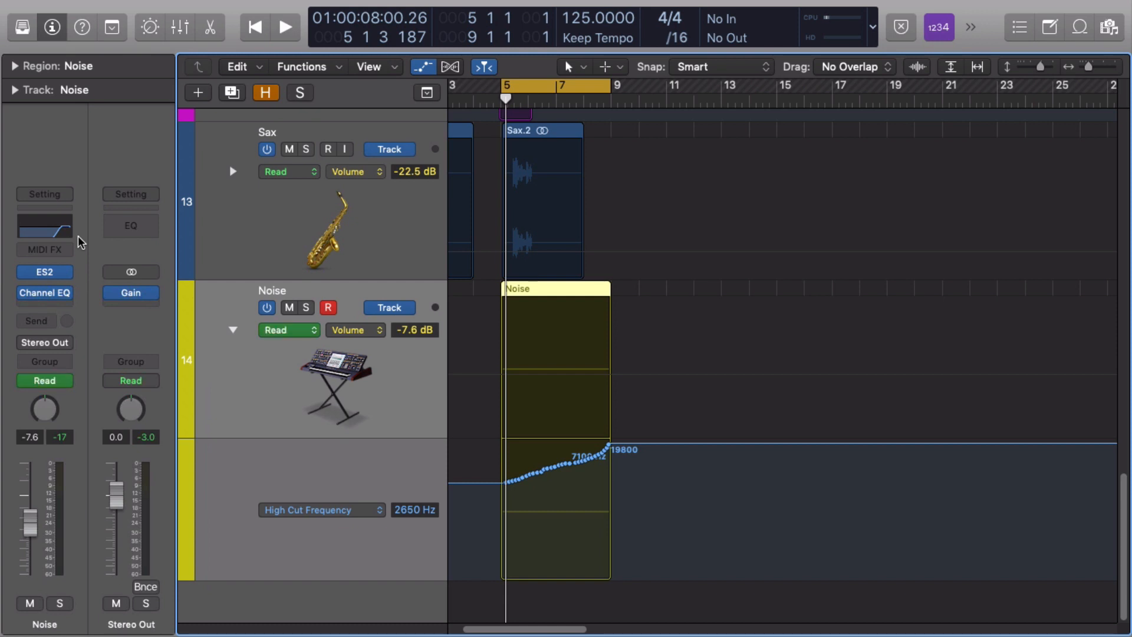
# Set the Noise track's automation mode to Latch
pyautogui.press('ctrl+super+l')
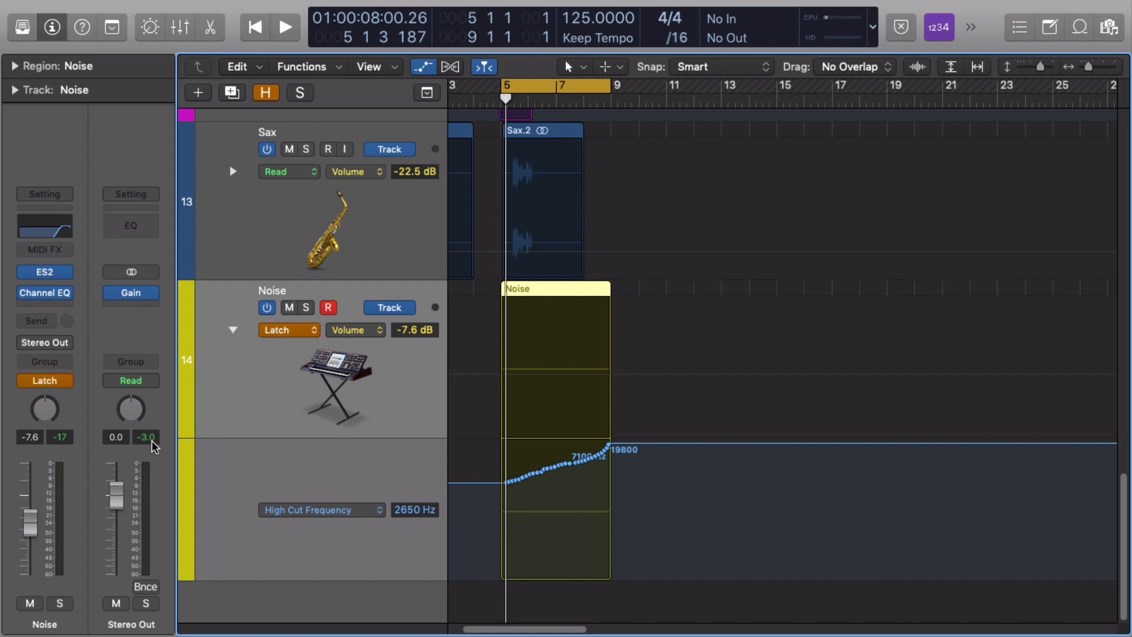
# Return the Noise track to Read, hide its automation subtracks and play the section
pyautogui.press('ctrl+super+r')
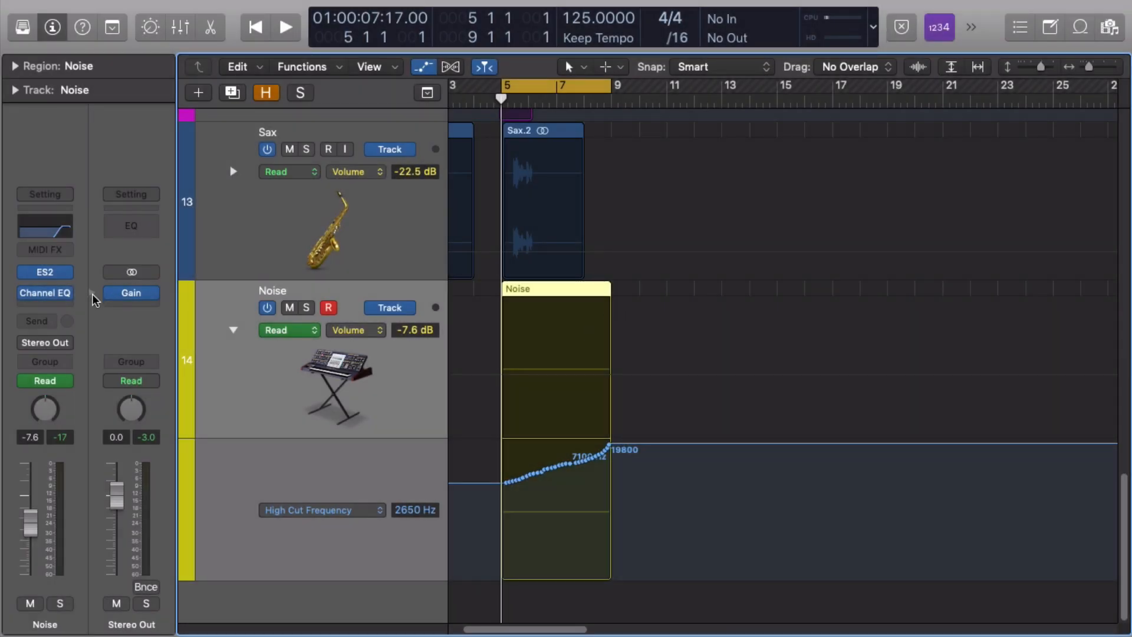
pyautogui.click(234, 332)
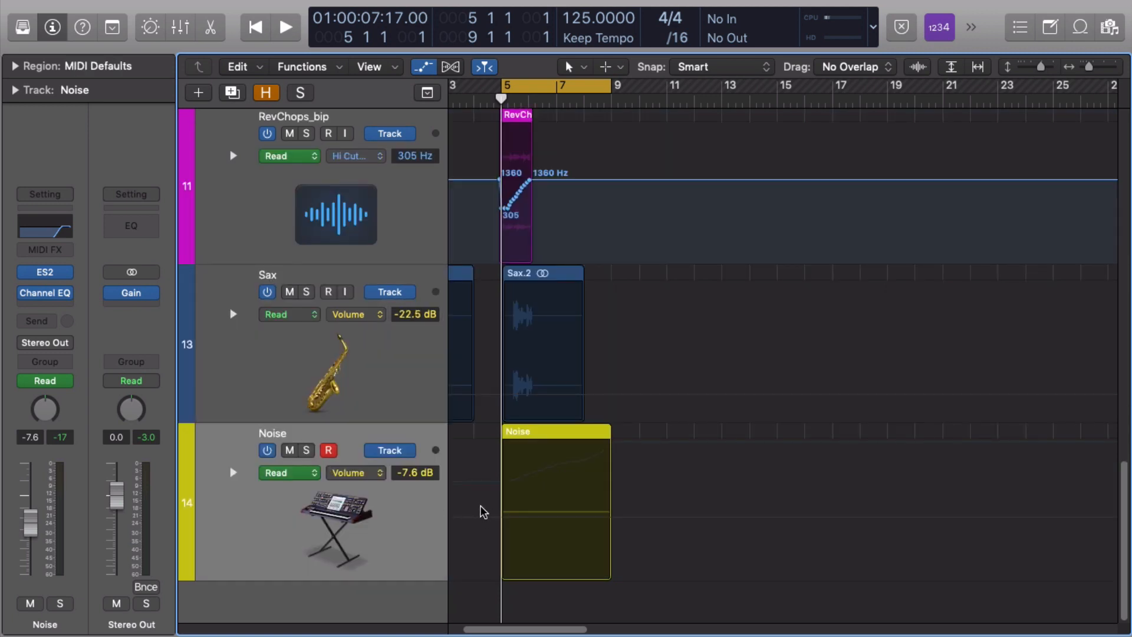
pyautogui.press('space')
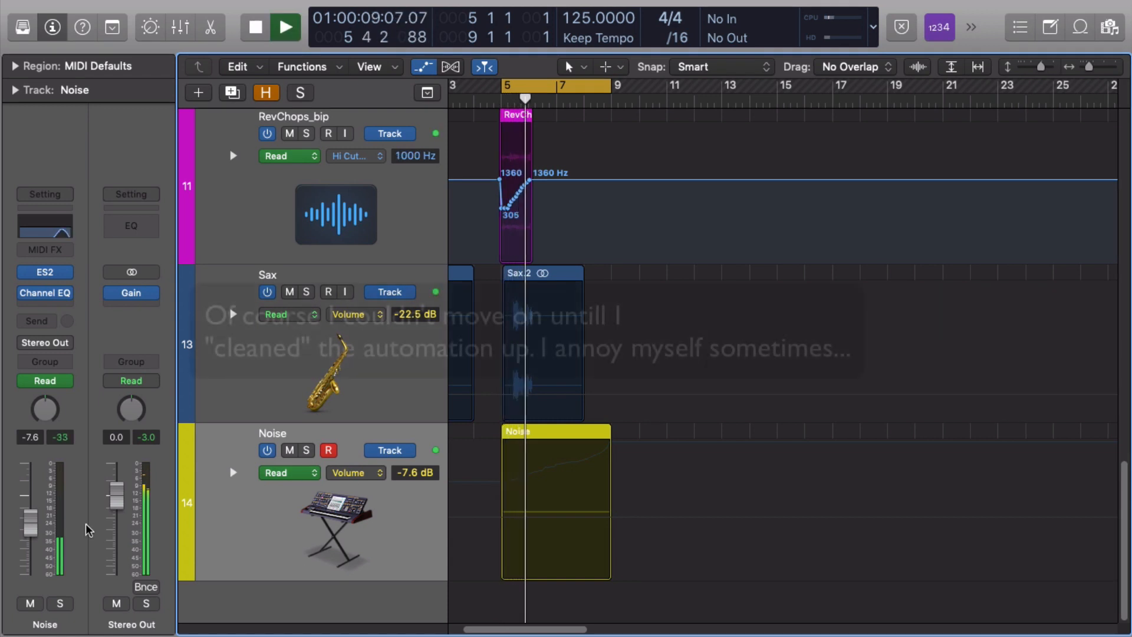
# Try to redraw the Noise track's High Cut Frequency automation as a near-straight ramp starting at 305 Hz
pyautogui.click(233, 473)
pyautogui.scroll(-5, 234, 472)
pyautogui.moveTo(476, 481); pyautogui.dragTo(477, 536)
pyautogui.moveTo(510, 481); pyautogui.dragTo(603, 453)
pyautogui.doubleClick(509, 482)
pyautogui.moveTo(506, 535); pyautogui.dragTo(506, 524)
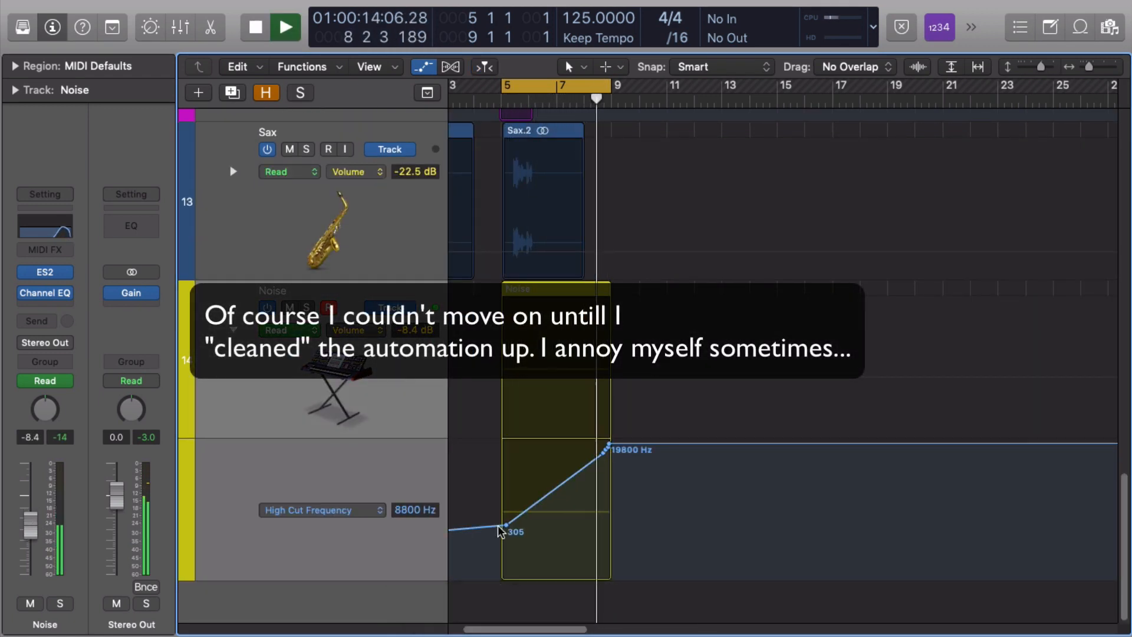
# Undo the latest edits to the High Cut Frequency automation and briefly replay the section
pyautogui.press('super+z')
pyautogui.press('super+z')
pyautogui.press('super+z')
pyautogui.press('super+z')
pyautogui.press('super+z')
pyautogui.press('space')
pyautogui.press('space')
pyautogui.press('space')
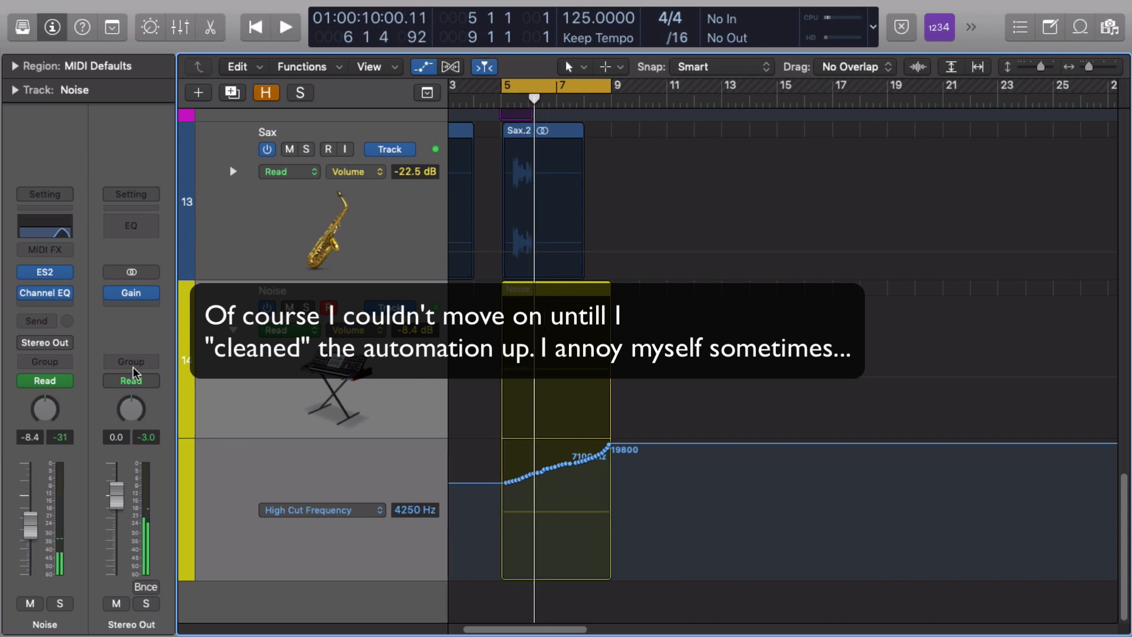
# Thin the High Cut Frequency automation to a straight ramp from 510 Hz at bar 5 to 19800 Hz at the Noise region's end
pyautogui.moveTo(505, 482); pyautogui.dragTo(506, 528)
pyautogui.press('t')
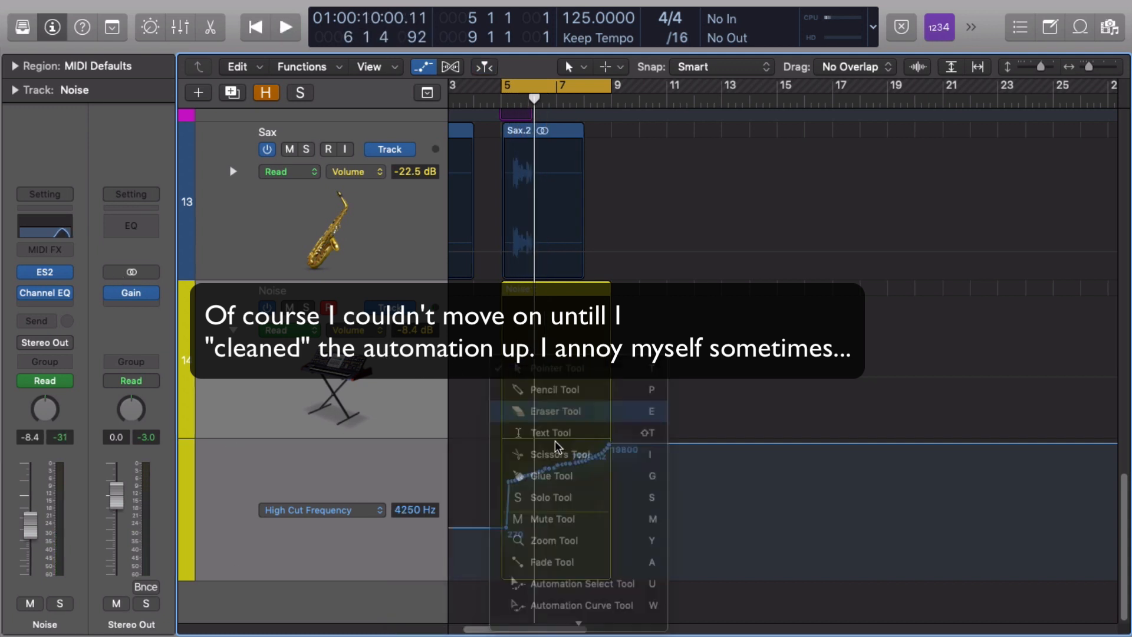
pyautogui.moveTo(597, 468)
pyautogui.mouseDown()
pyautogui.moveTo(509, 482)
pyautogui.moveTo(503, 531)
pyautogui.moveTo(489, 515)
pyautogui.mouseUp()
pyautogui.press('t')
pyautogui.press('t')
pyautogui.press('space')
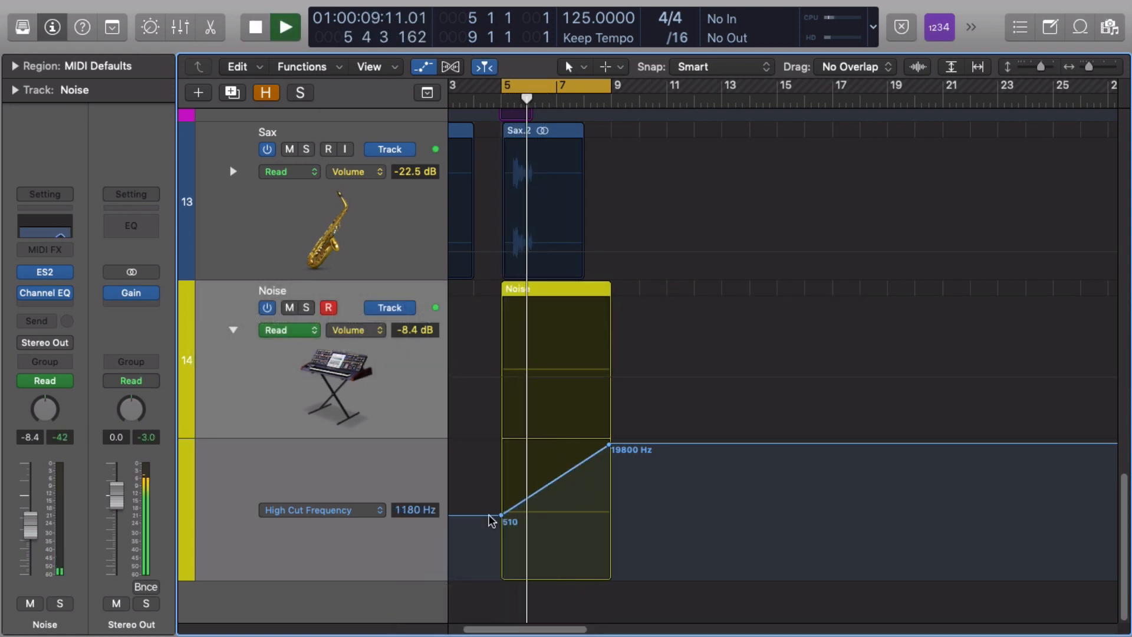
# Bend the High Cut Frequency ramp into a gradually steepening curve and lower the level after the region to 7700 Hz
pyautogui.moveTo(562, 475); pyautogui.dragTo(567, 493)
pyautogui.press('super+z')
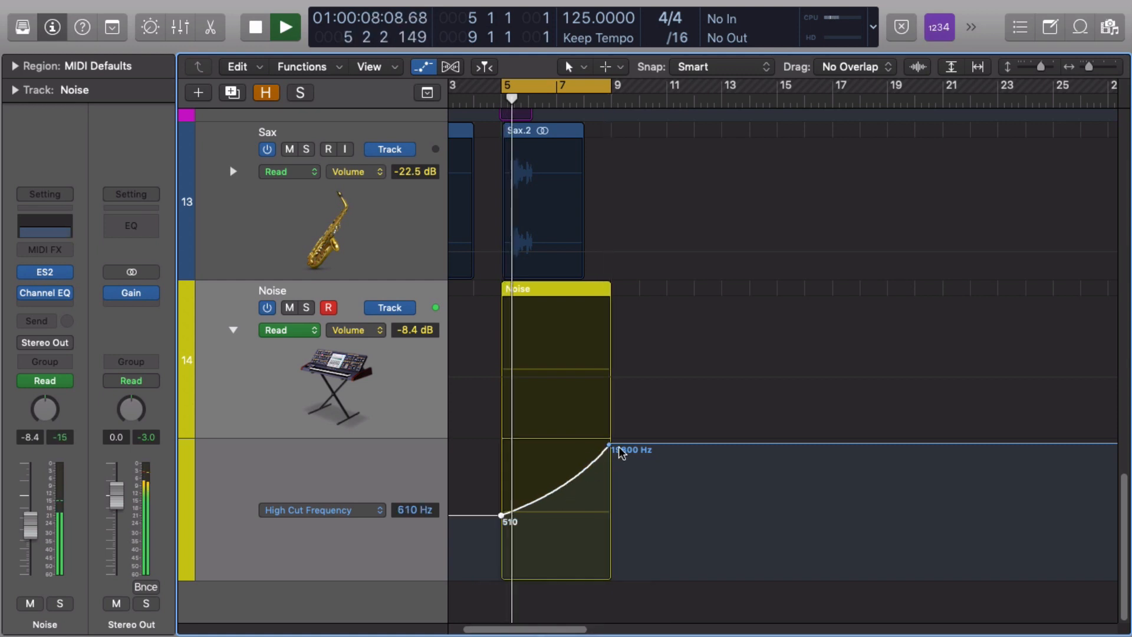
pyautogui.moveTo(619, 453)
pyautogui.mouseDown()
pyautogui.moveTo(611, 457)
pyautogui.moveTo(628, 466)
pyautogui.mouseUp()
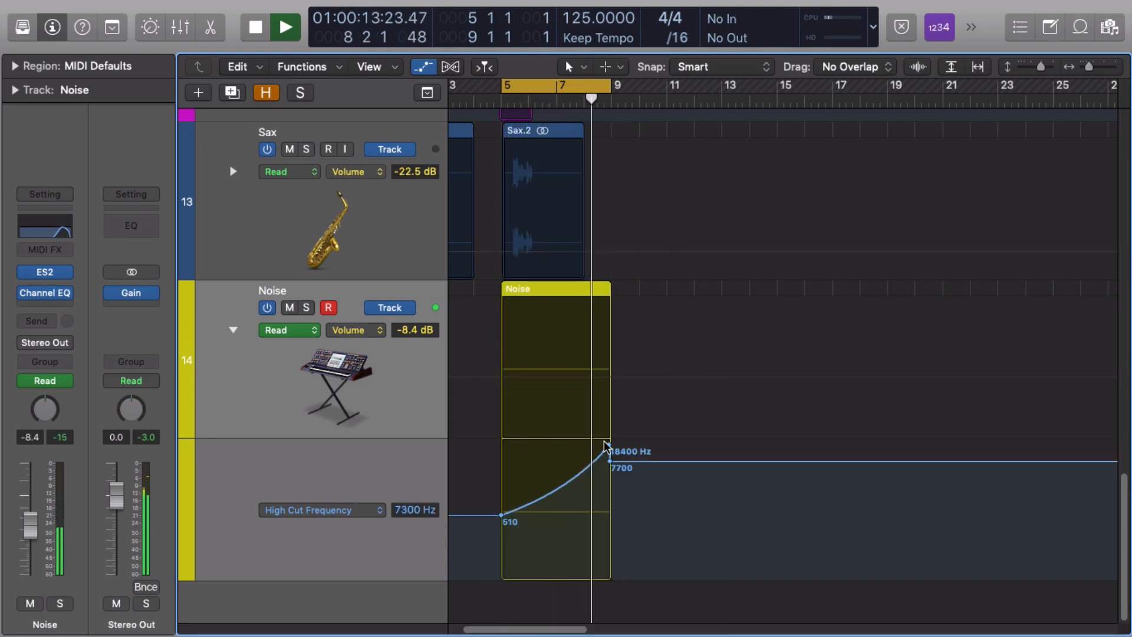
# Align the 7700 Hz point with the Noise region's end, delete the higher point just before it and stop playback
pyautogui.moveTo(597, 444); pyautogui.dragTo(647, 484)
pyautogui.moveTo(607, 189); pyautogui.dragTo(632, 188)
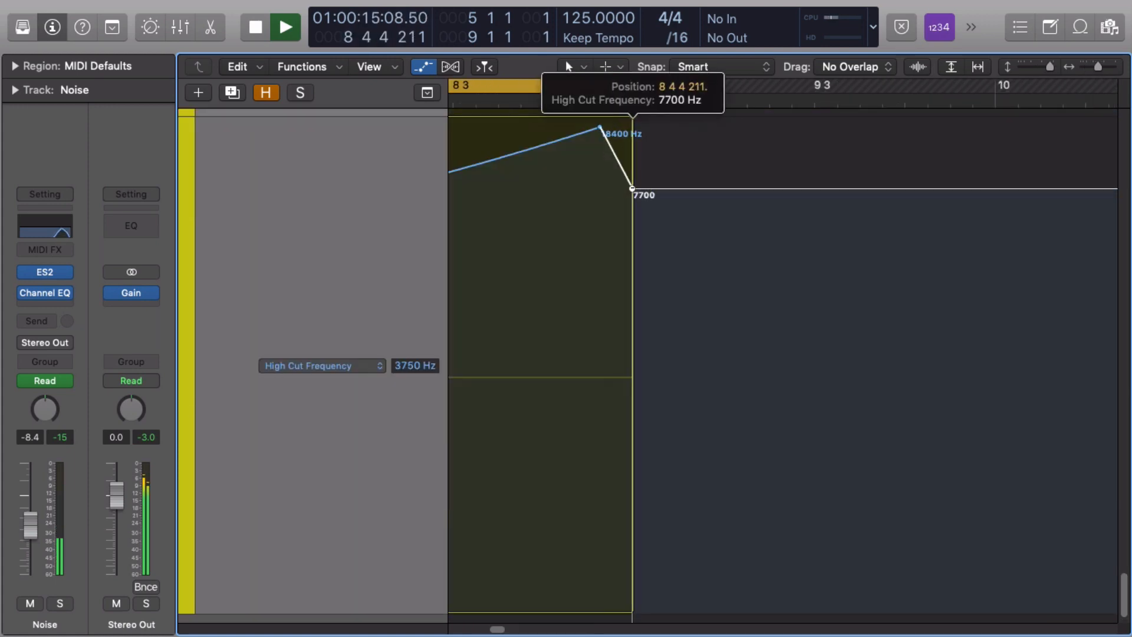
pyautogui.doubleClick(600, 127)
pyautogui.scroll(3, 627, 192)
pyautogui.hscroll(2, 627, 192)
pyautogui.hscroll(-6, 626, 189)
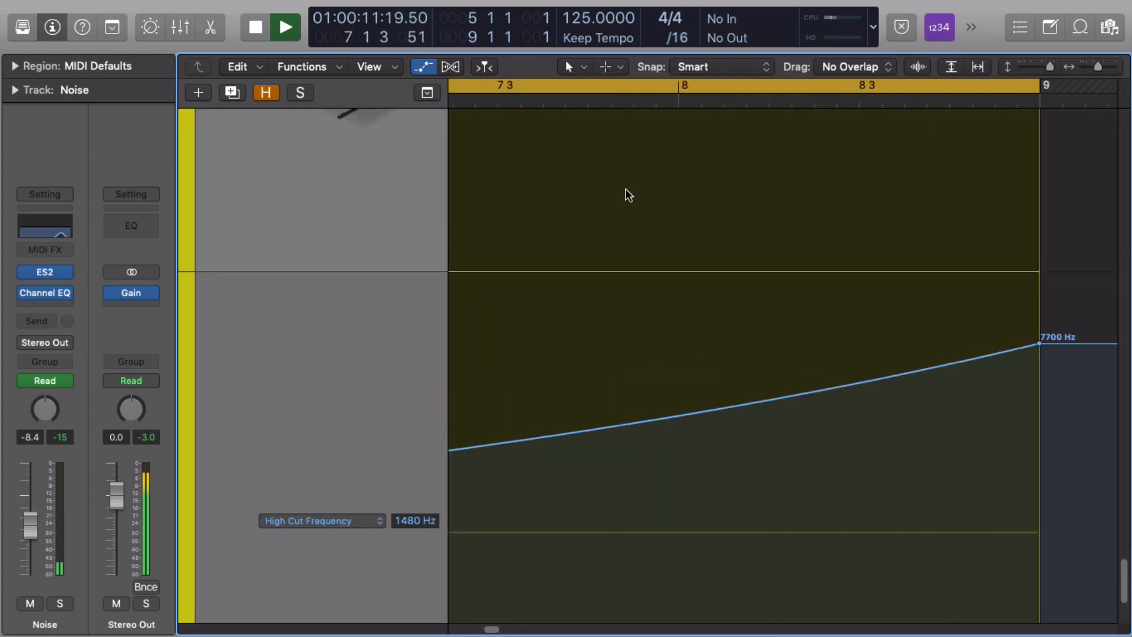
pyautogui.scroll(2, 625, 189)
pyautogui.scroll(-8, 624, 188)
pyautogui.hscroll(-3, 626, 188)
pyautogui.scroll(-4, 632, 187)
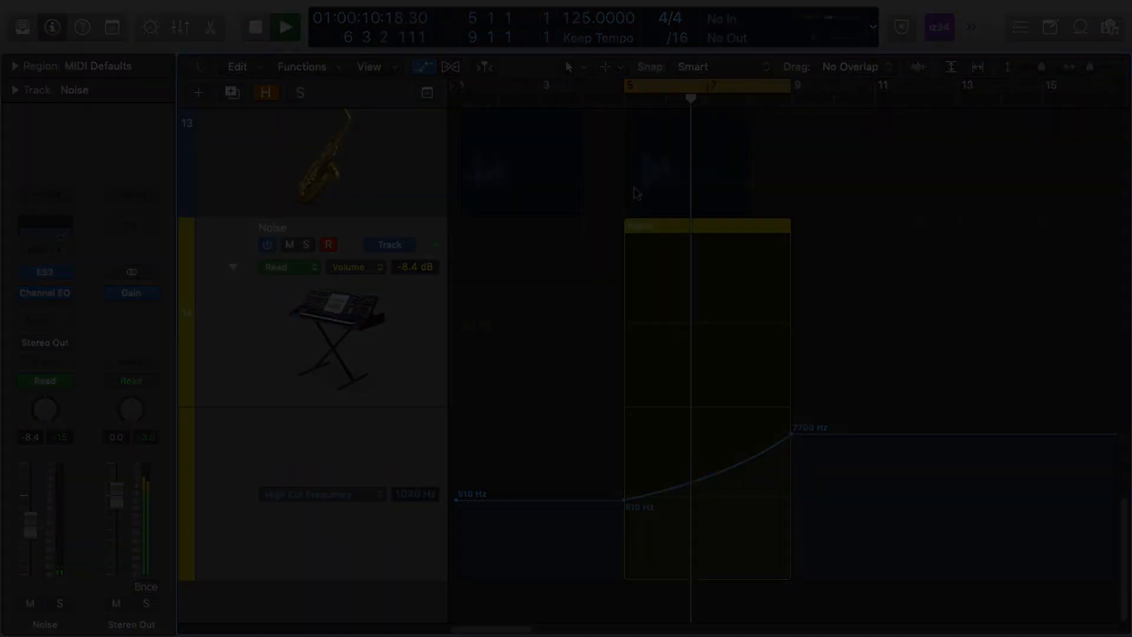
pyautogui.press('space')
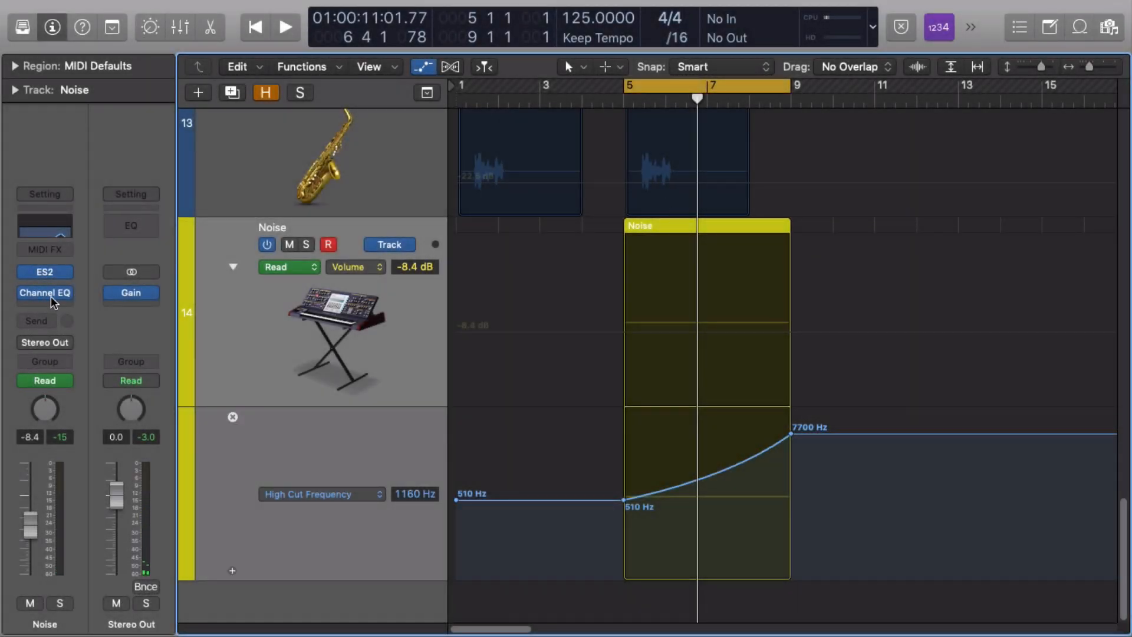
# Solo and audition the Noise track, and insert a stereo Tremolo after its Channel EQ
pyautogui.press('s')
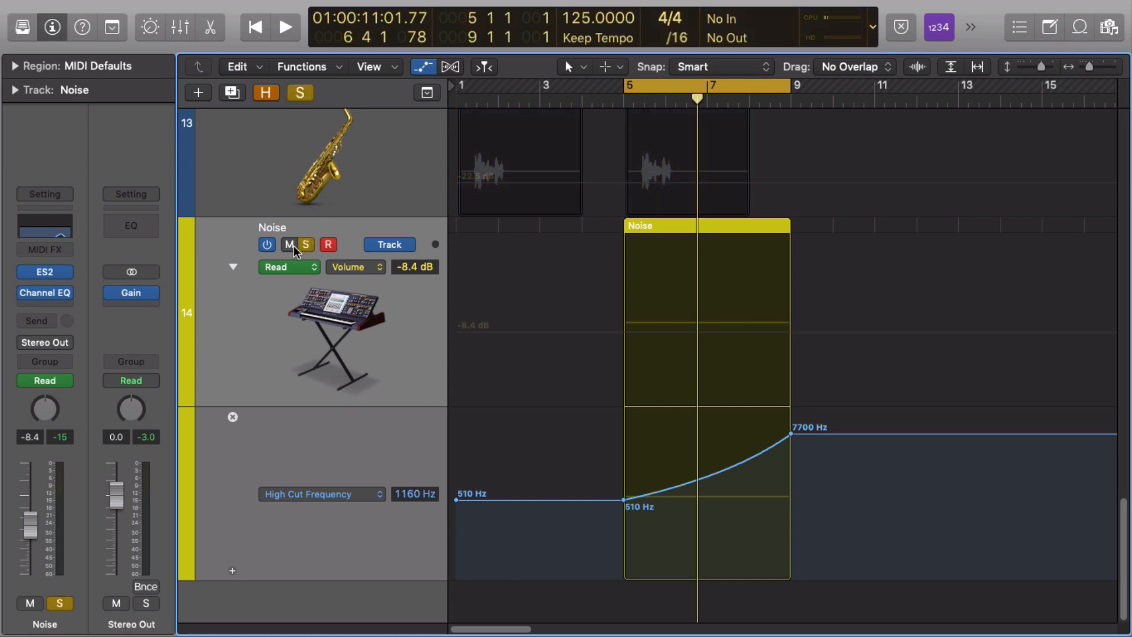
pyautogui.press('space')
pyautogui.press('space')
pyautogui.click(65, 304)
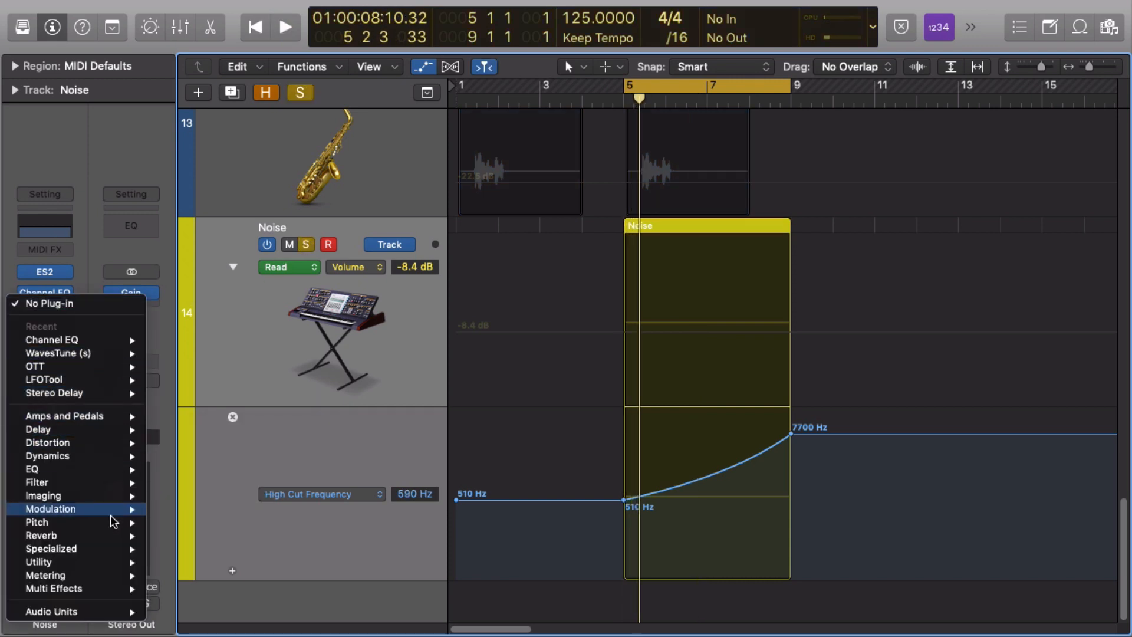
pyautogui.moveTo(109, 527)
pyautogui.moveTo(59, 450)
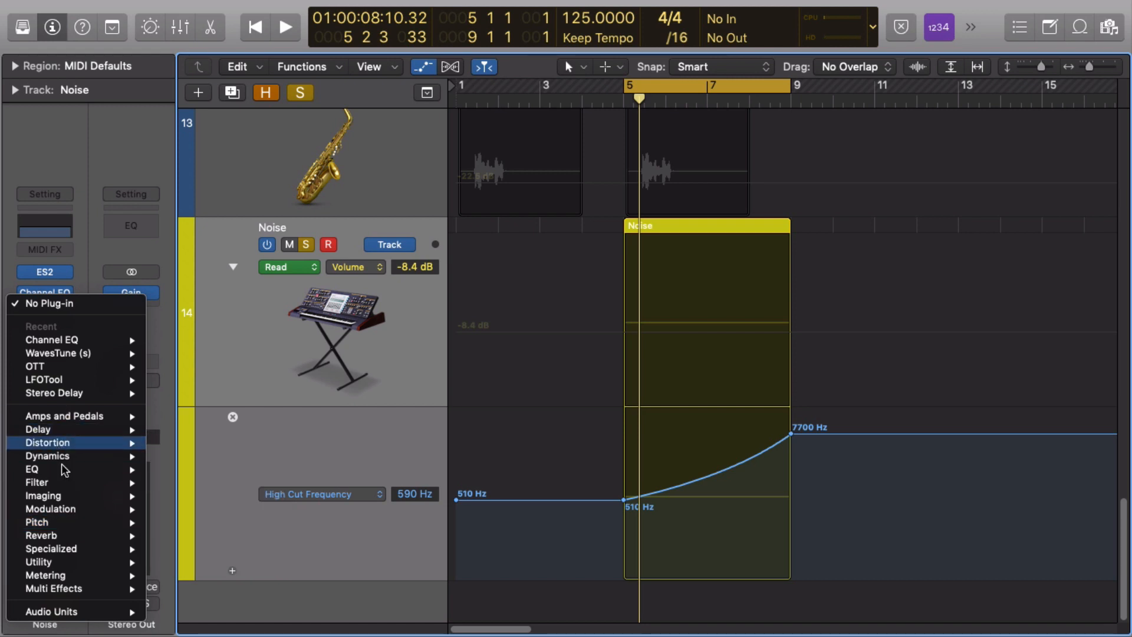
pyautogui.moveTo(91, 509)
pyautogui.moveTo(236, 624)
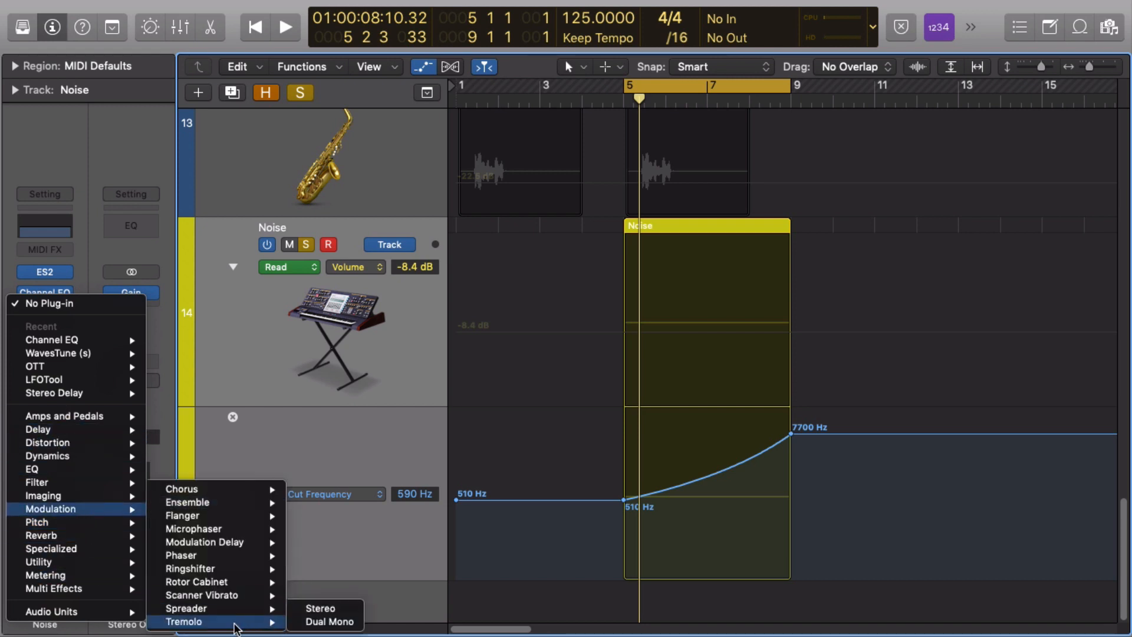
pyautogui.click(348, 608)
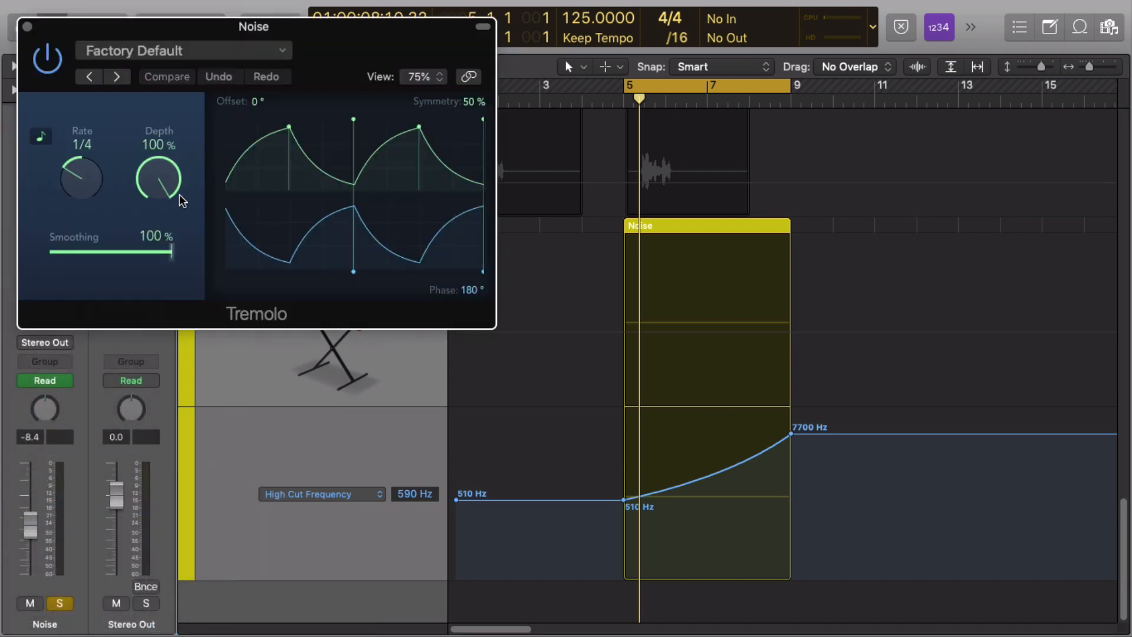
# During playback, turn off the Tremolo's tempo sync and set its rate to 0.47 Hz
pyautogui.press('space')
pyautogui.moveTo(94, 195); pyautogui.dragTo(81, 164)
pyautogui.click(40, 136)
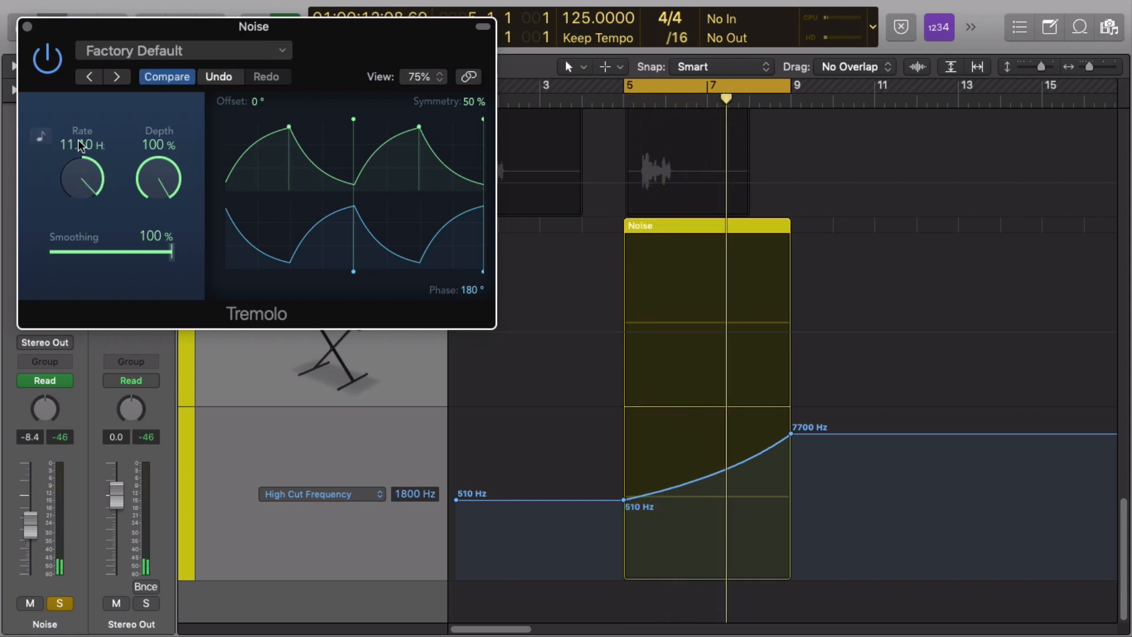
pyautogui.moveTo(76, 180); pyautogui.dragTo(66, 222)
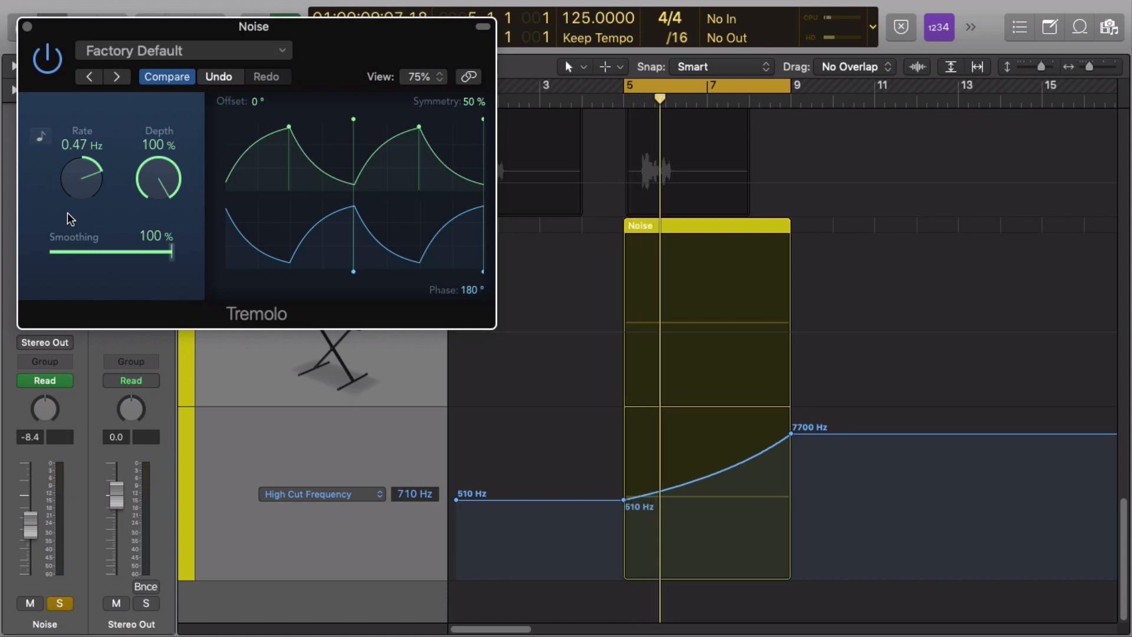
# Move the Tremolo window clear of the channel strips, set its rate to 0.64 Hz and stop playback
pyautogui.moveTo(31, 33); pyautogui.dragTo(252, 78)
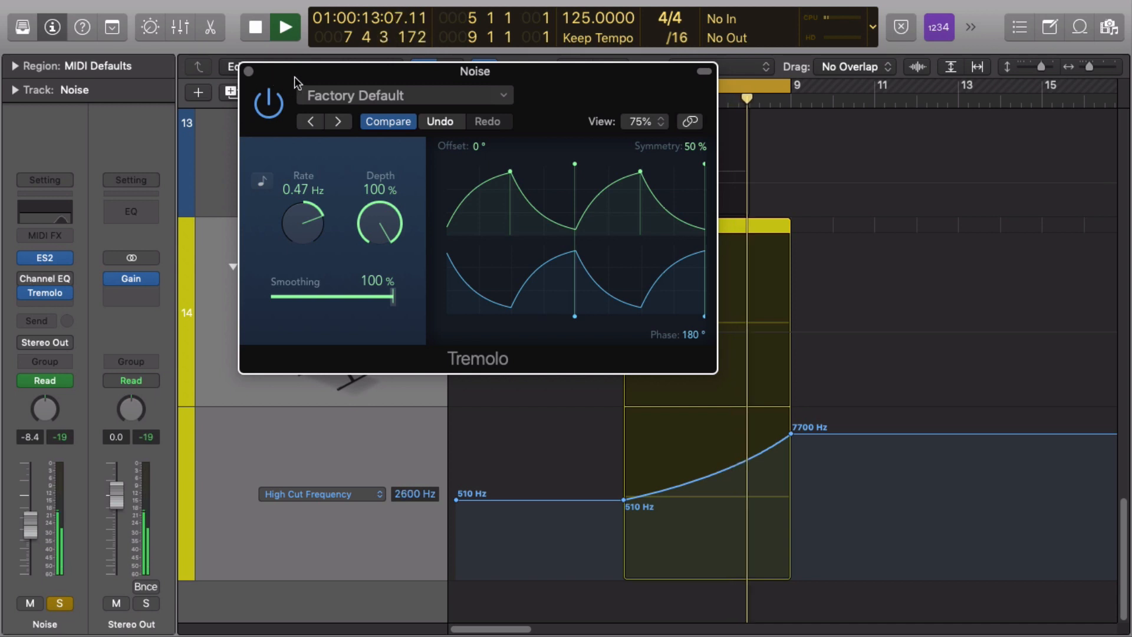
pyautogui.moveTo(295, 79); pyautogui.dragTo(231, 66)
pyautogui.moveTo(241, 232); pyautogui.dragTo(239, 222)
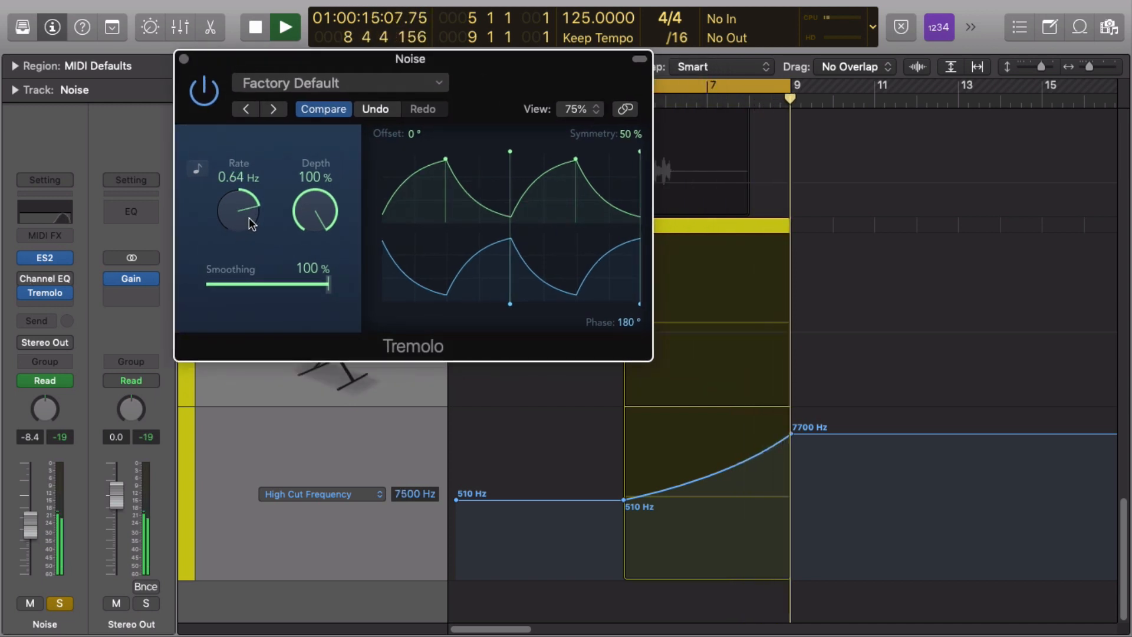
pyautogui.press('space')
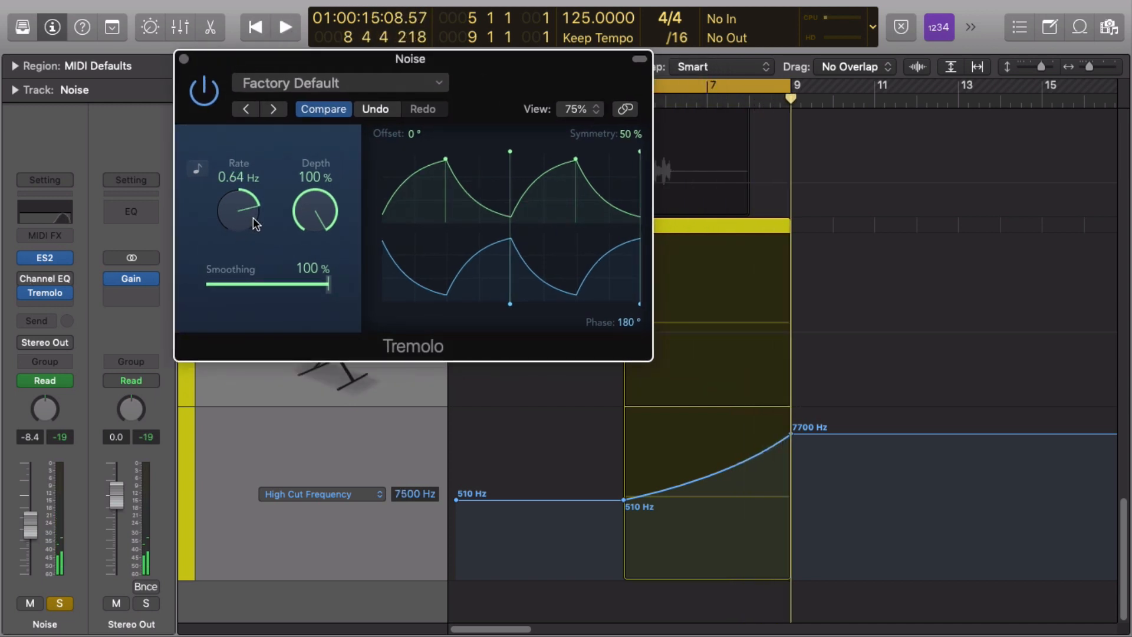
# Set the Noise track to Latch, record a Tremolo rate sweep from 0.64 to 10.30 Hz across the region, and close the plug-in
pyautogui.press('ctrl+shift+super+l')
pyautogui.press('space')
pyautogui.moveTo(233, 212); pyautogui.dragTo(224, 158)
pyautogui.press('space')
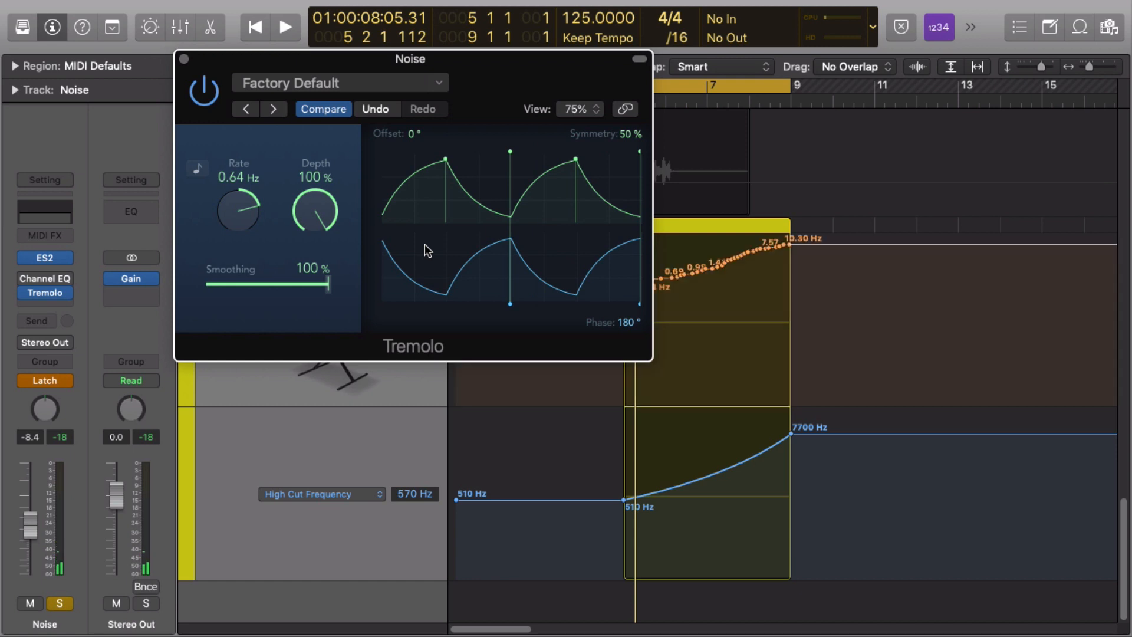
pyautogui.click(184, 58)
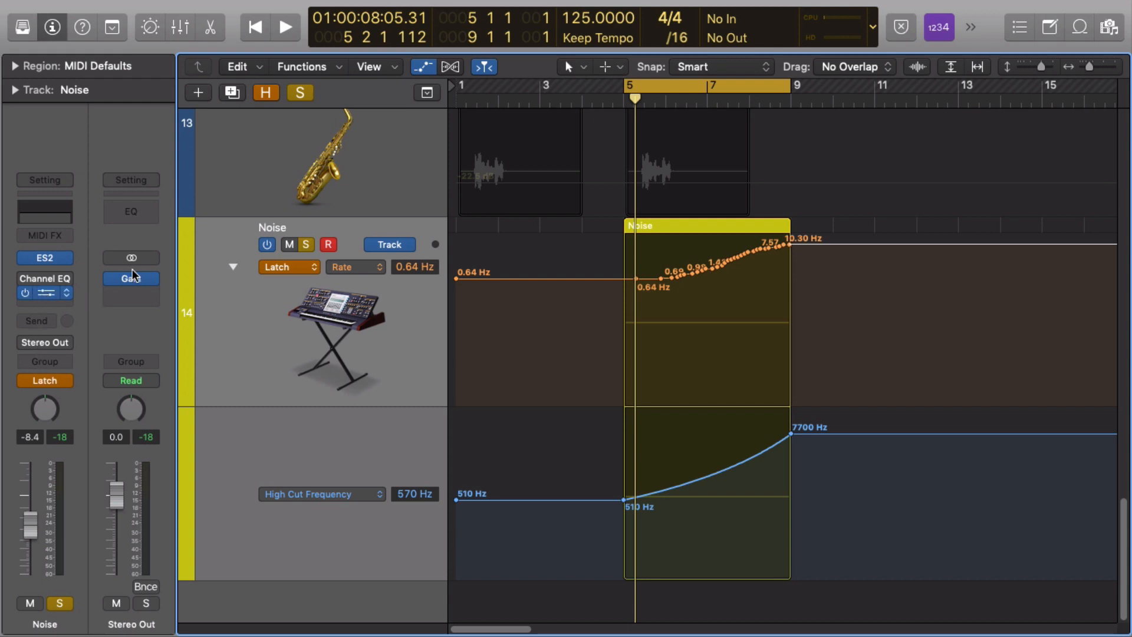
# Reopen the Tremolo, set its depth to 0% and record a depth rise to 70% across the Noise region
pyautogui.click(45, 293)
pyautogui.press('space')
pyautogui.press('space')
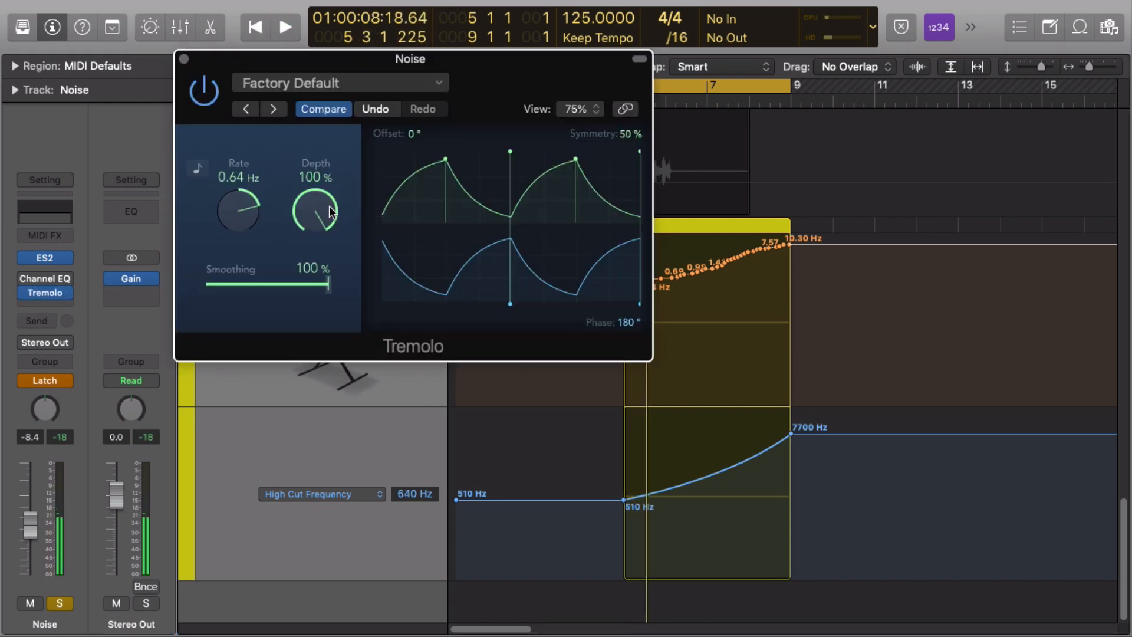
pyautogui.moveTo(323, 199); pyautogui.dragTo(317, 416)
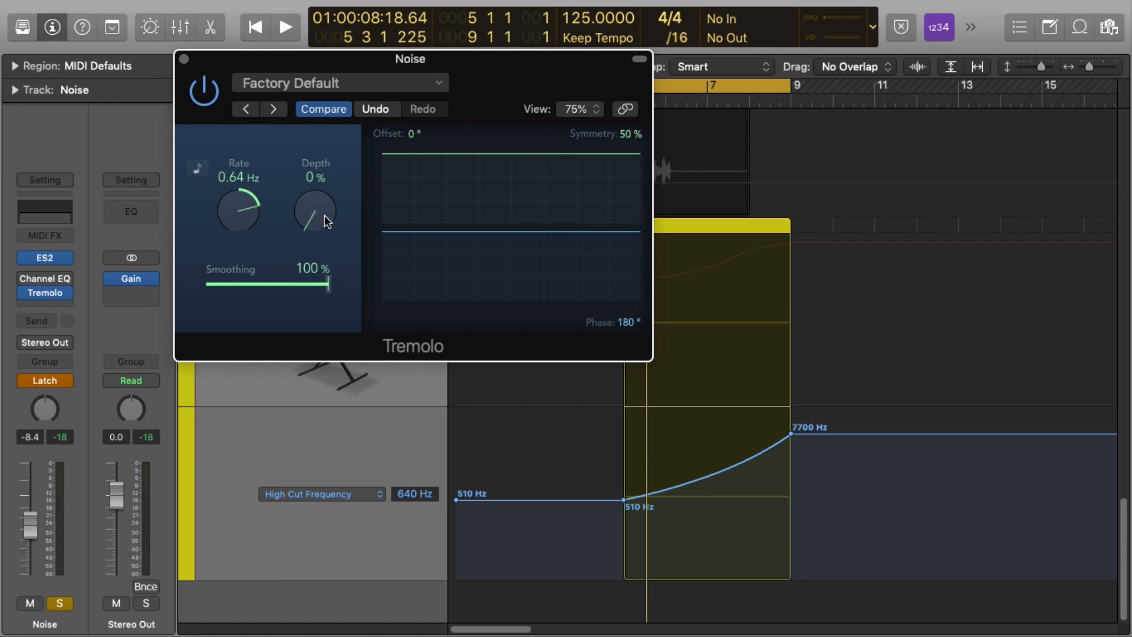
pyautogui.press('space')
pyautogui.moveTo(324, 214); pyautogui.dragTo(312, 38)
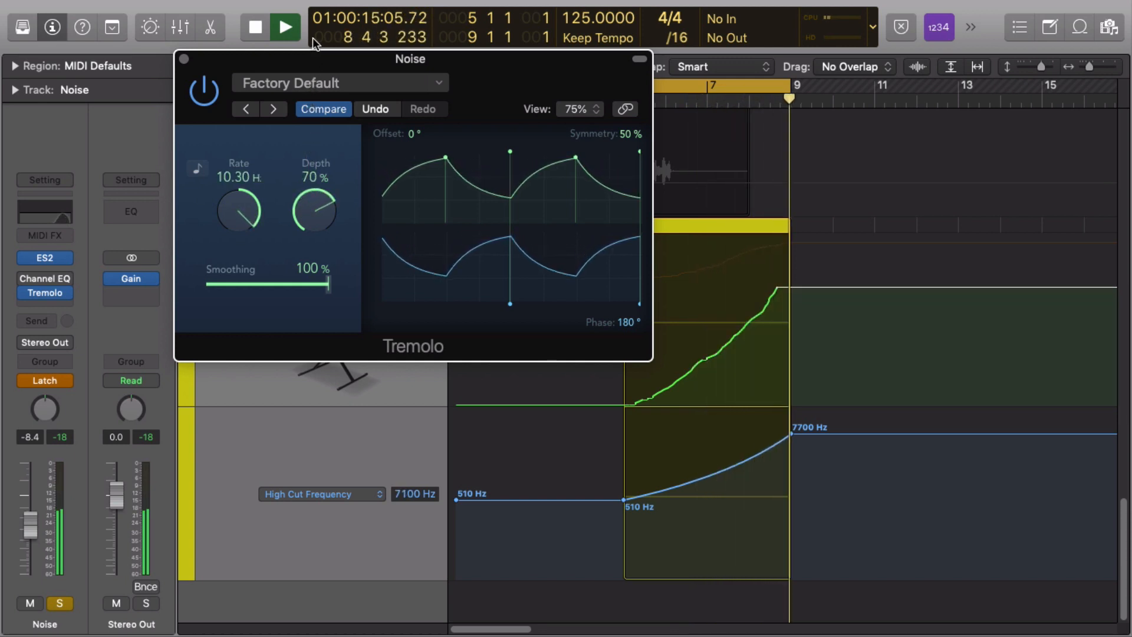
pyautogui.press('space')
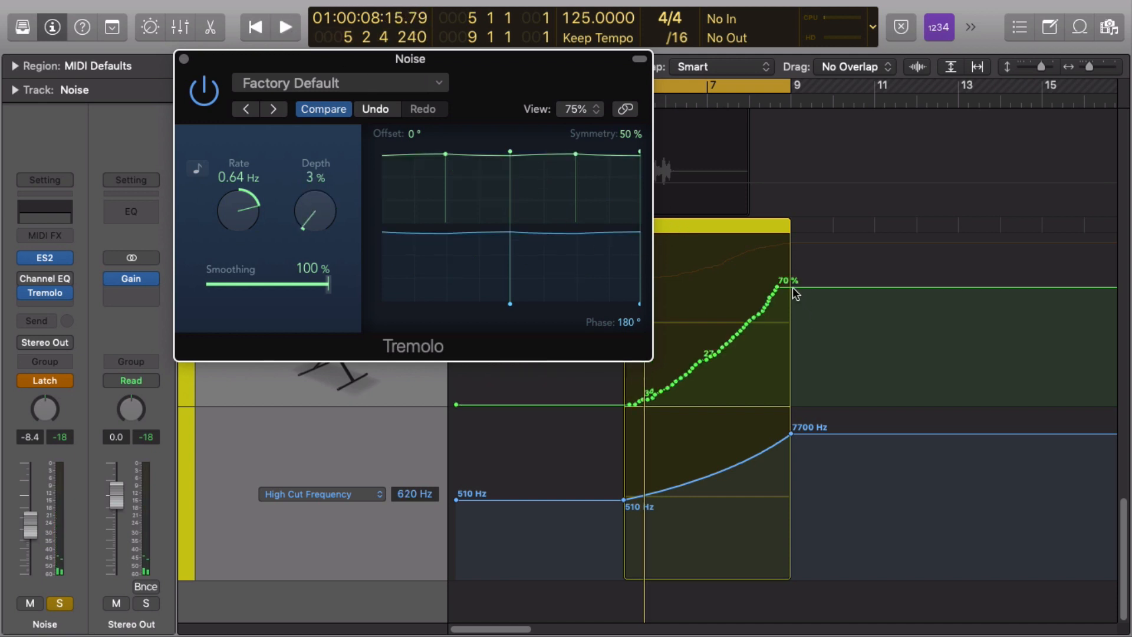
# Raise the Depth automation's end to 98%, remove its intermediate points and bend the ramp into a steepening curve
pyautogui.moveTo(793, 287); pyautogui.dragTo(794, 239)
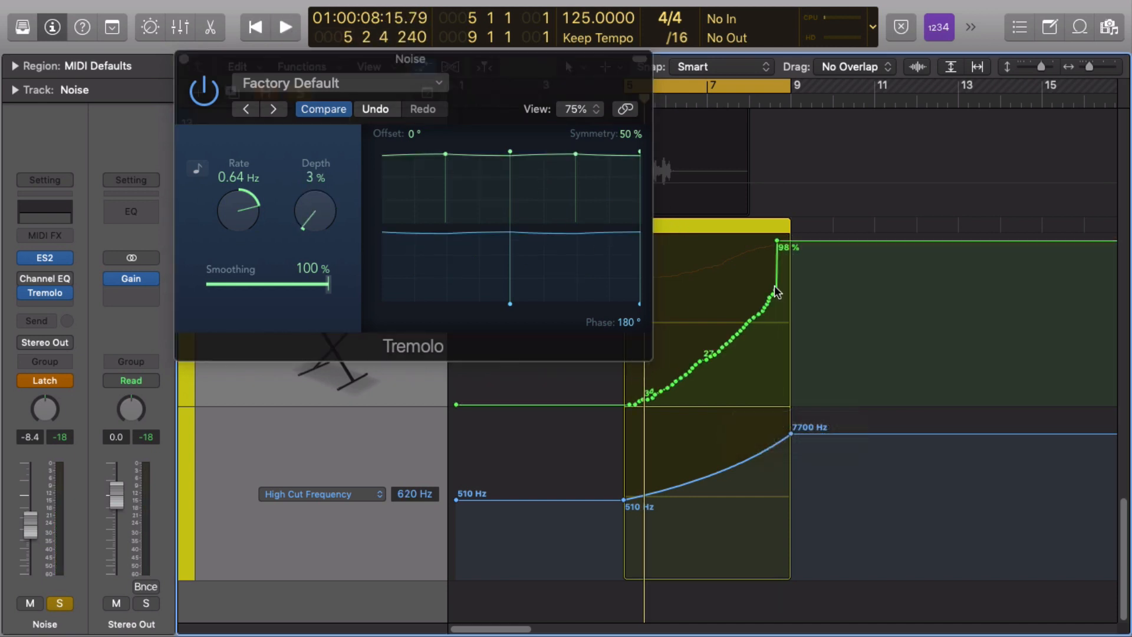
pyautogui.moveTo(777, 293); pyautogui.dragTo(633, 402)
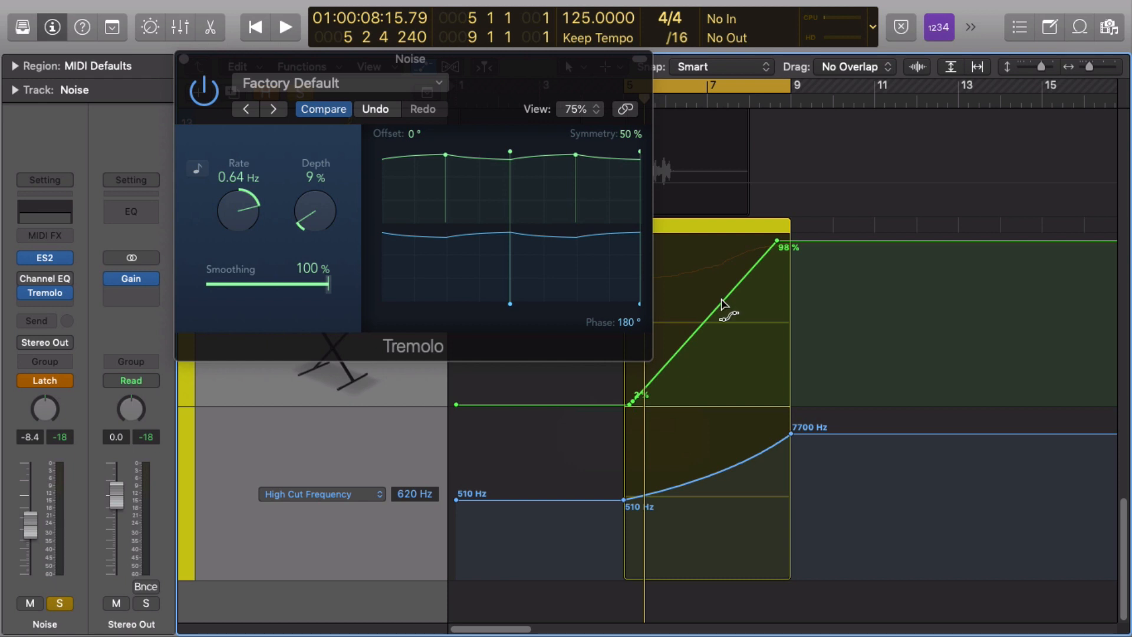
pyautogui.moveTo(721, 299); pyautogui.dragTo(724, 337)
pyautogui.click(697, 228)
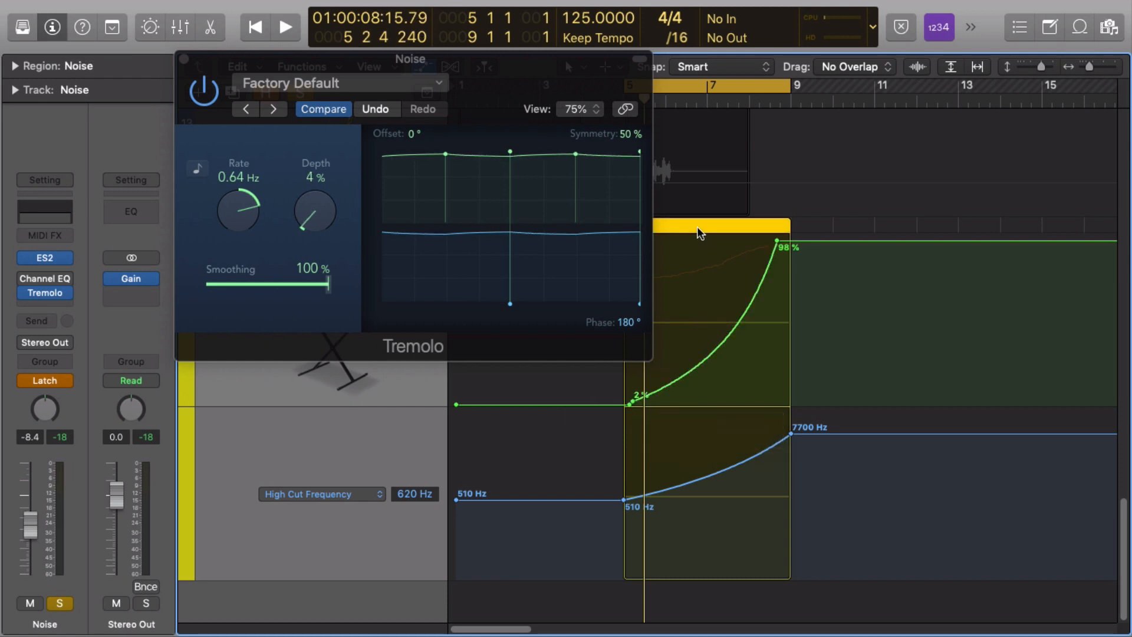
# Play the section, close the Tremolo and switch the Channel EQ back on while Latch records its bypass state, then stop
pyautogui.press('space')
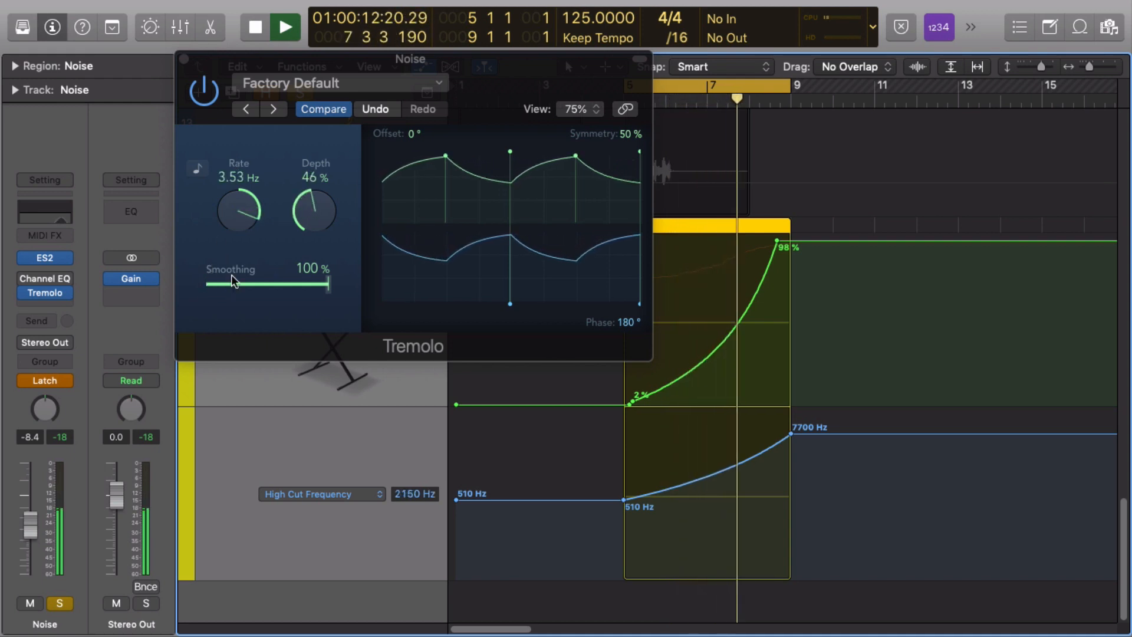
pyautogui.click(182, 61)
pyautogui.click(23, 279)
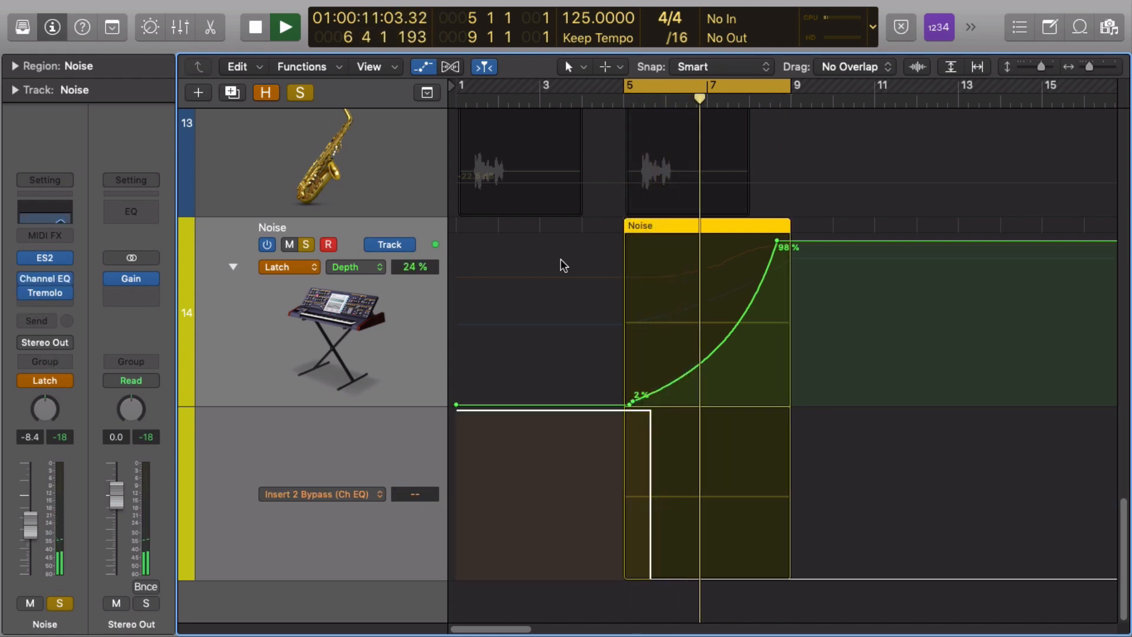
pyautogui.press('space')
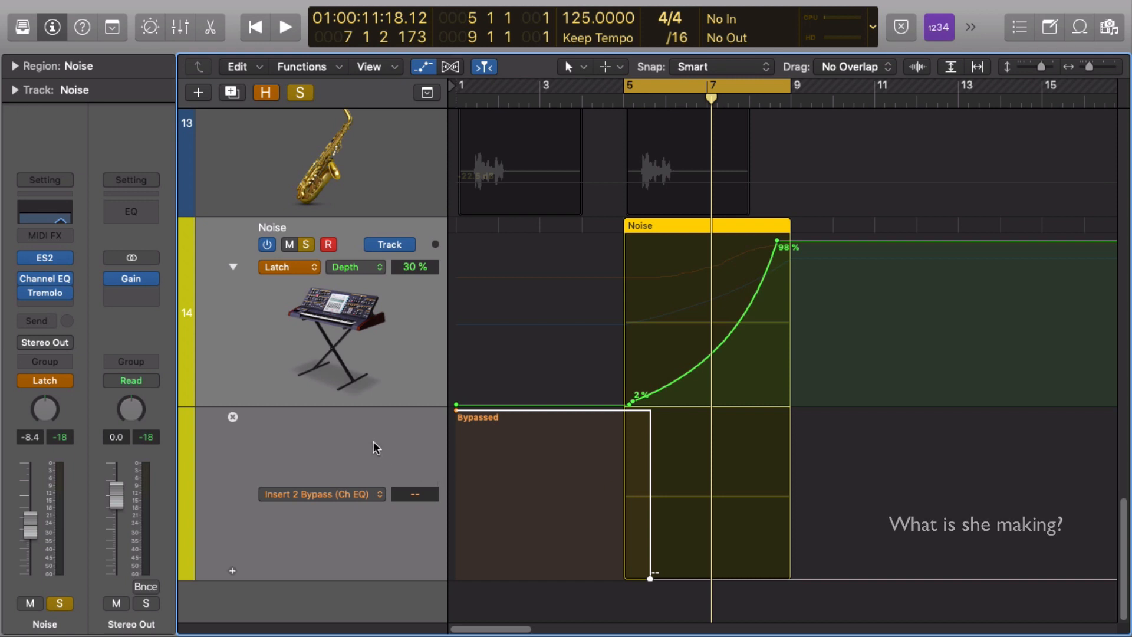
# Undo the recorded Channel EQ bypass automation and play the section with the Noise track in Read mode
pyautogui.press('super+z')
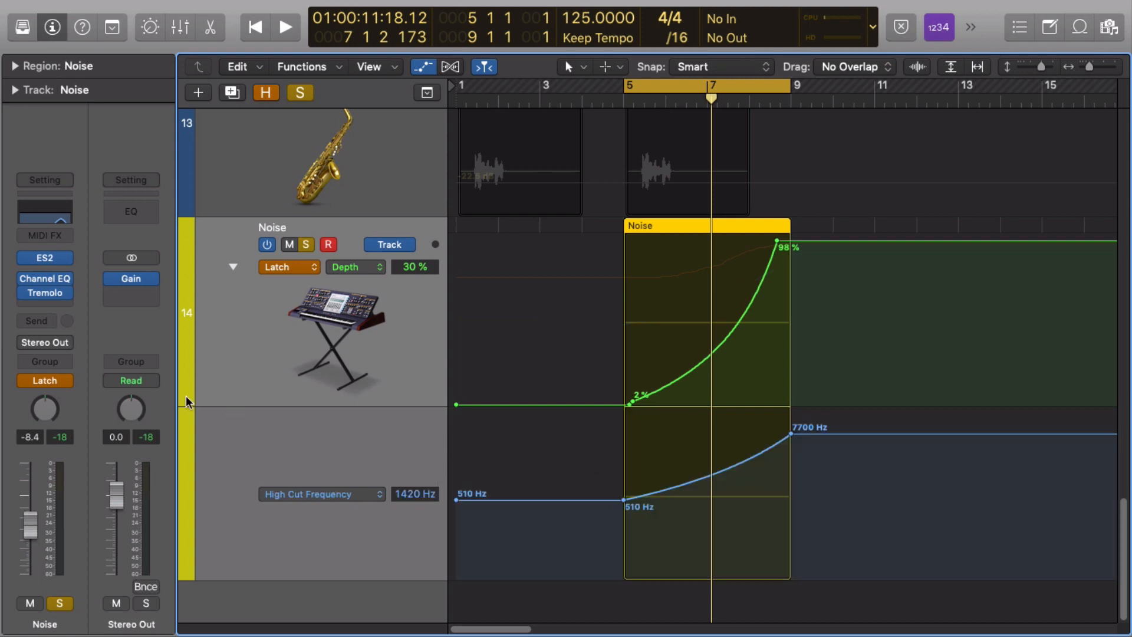
pyautogui.press('ctrl+super+r')
pyautogui.press('space')
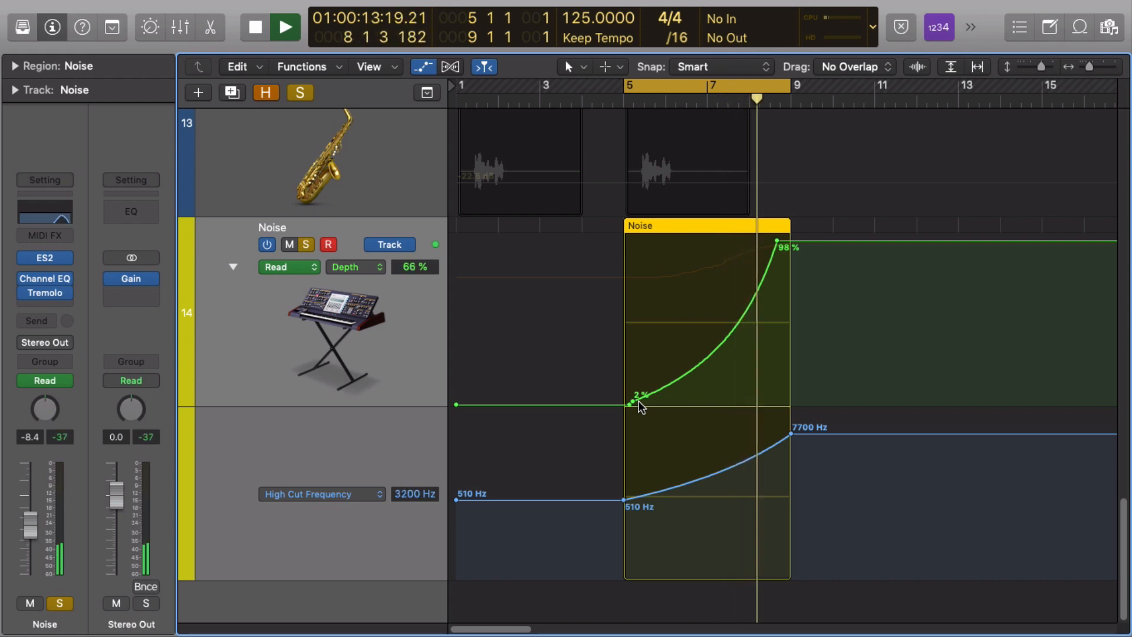
pyautogui.press('space')
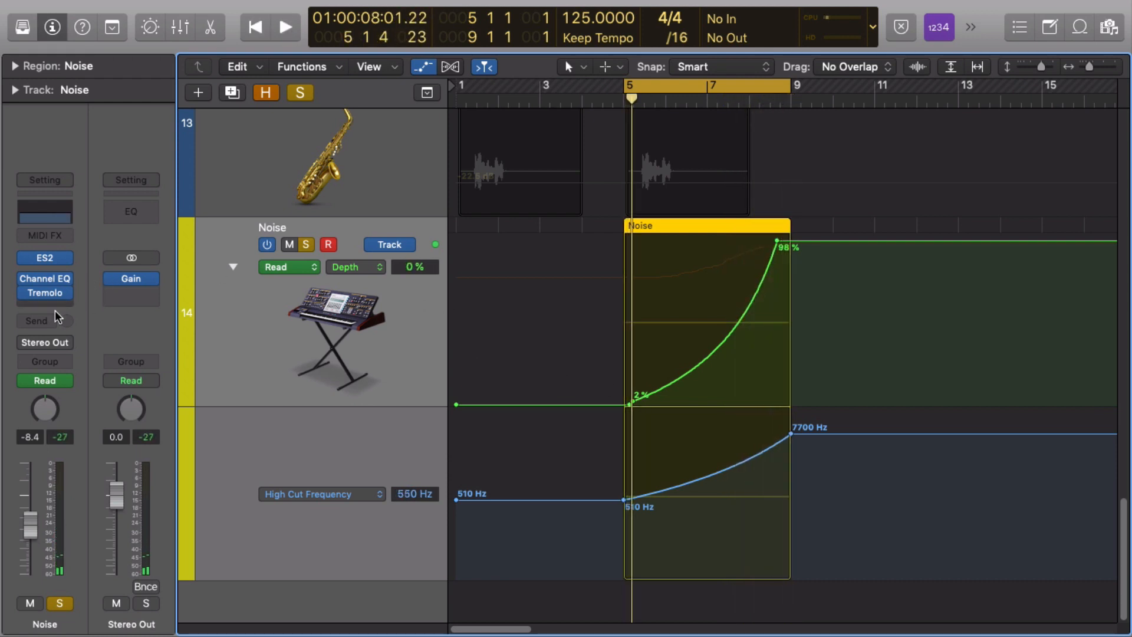
# Insert Dada Life's Endless Smile after the Tremolo on the Noise track and move its window clear of the channel strip
pyautogui.click(41, 303)
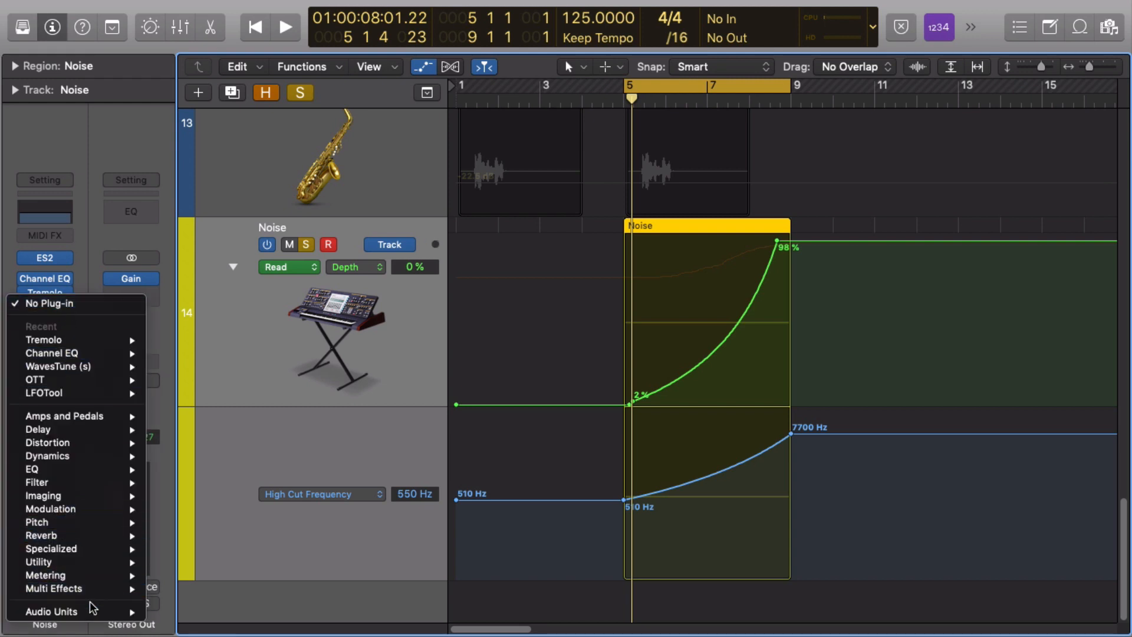
pyautogui.moveTo(92, 610)
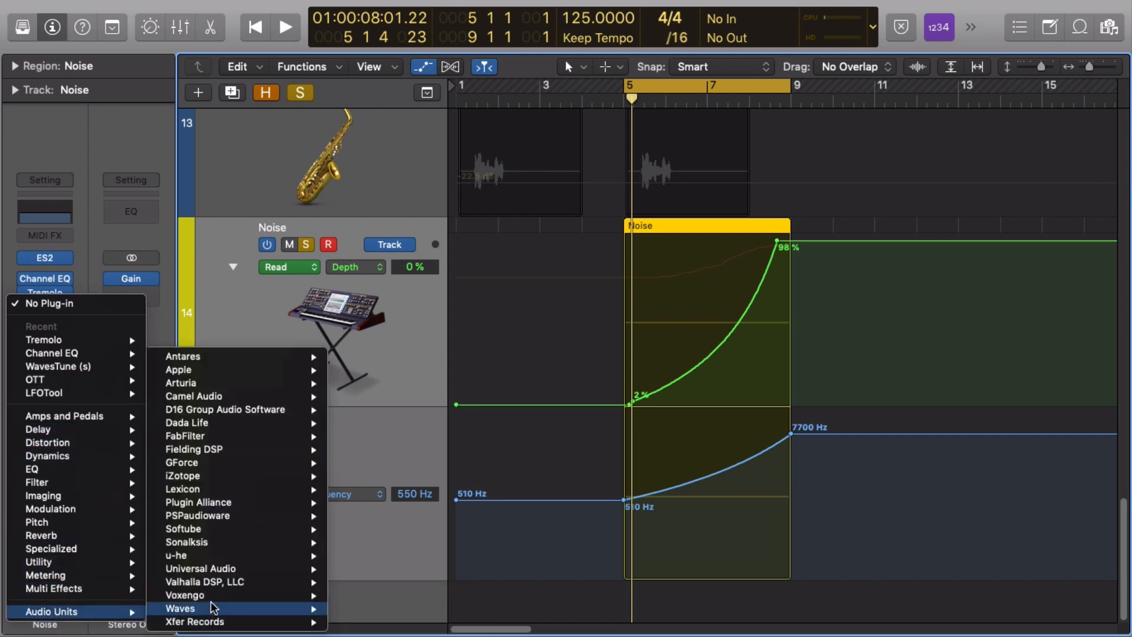
pyautogui.moveTo(210, 600)
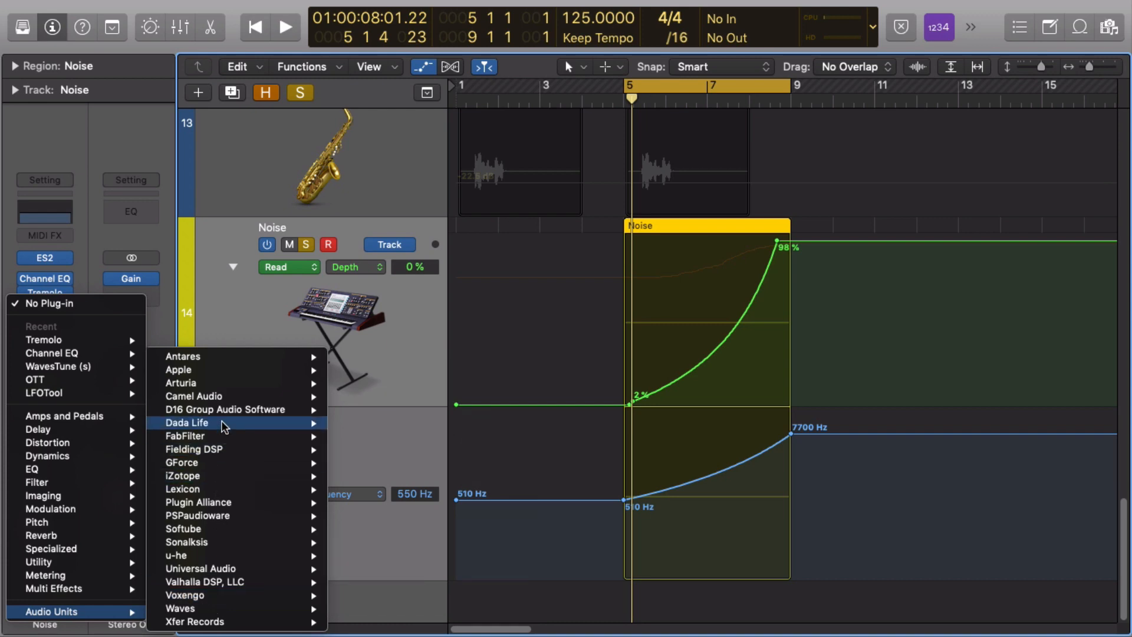
pyautogui.moveTo(224, 423)
pyautogui.moveTo(380, 423)
pyautogui.click(485, 423)
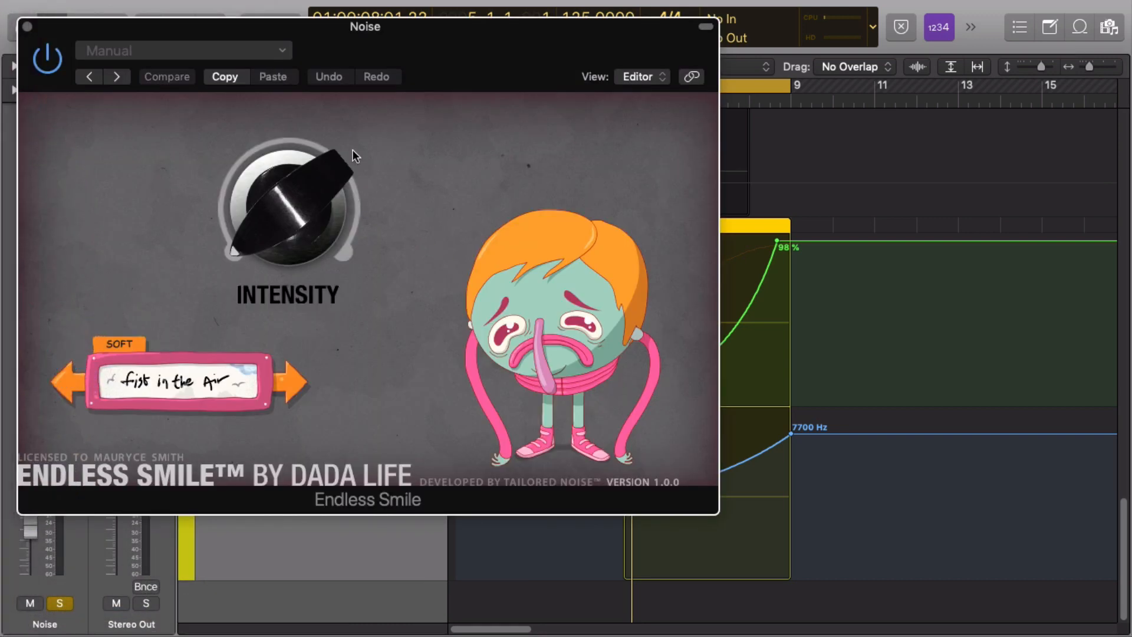
pyautogui.moveTo(386, 27); pyautogui.dragTo(566, 98)
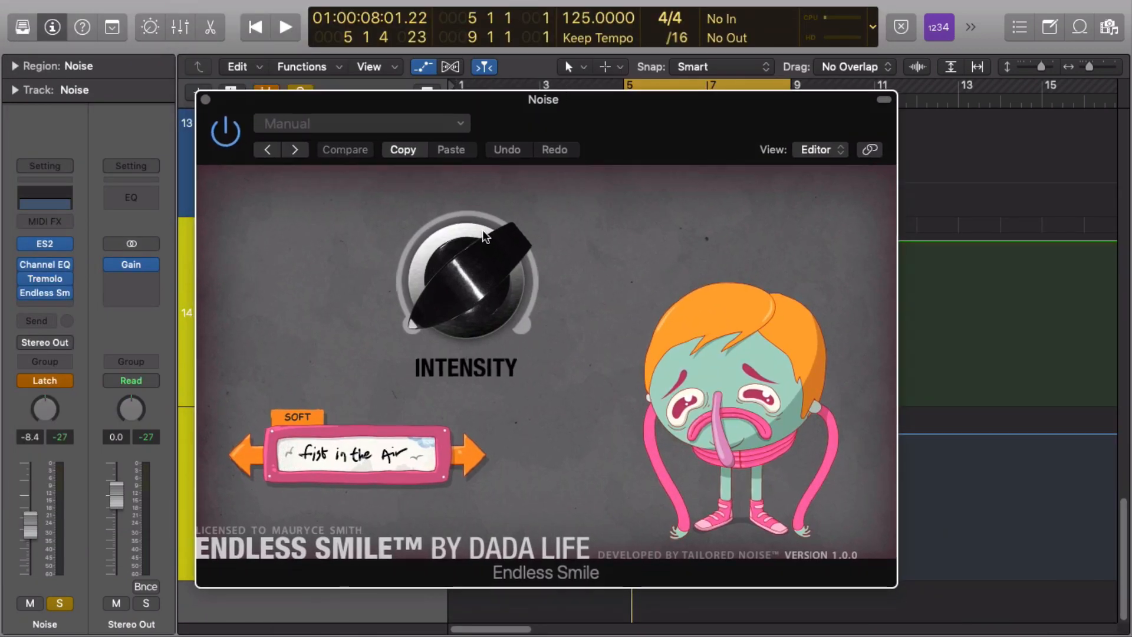
# Play the section and record an Endless Smile Intensity rise from 0.00 to 0.66 in Latch mode, then stop and close the plug-in
pyautogui.press('space')
pyautogui.moveTo(477, 273); pyautogui.dragTo(457, 104)
pyautogui.press('space')
pyautogui.click(205, 100)
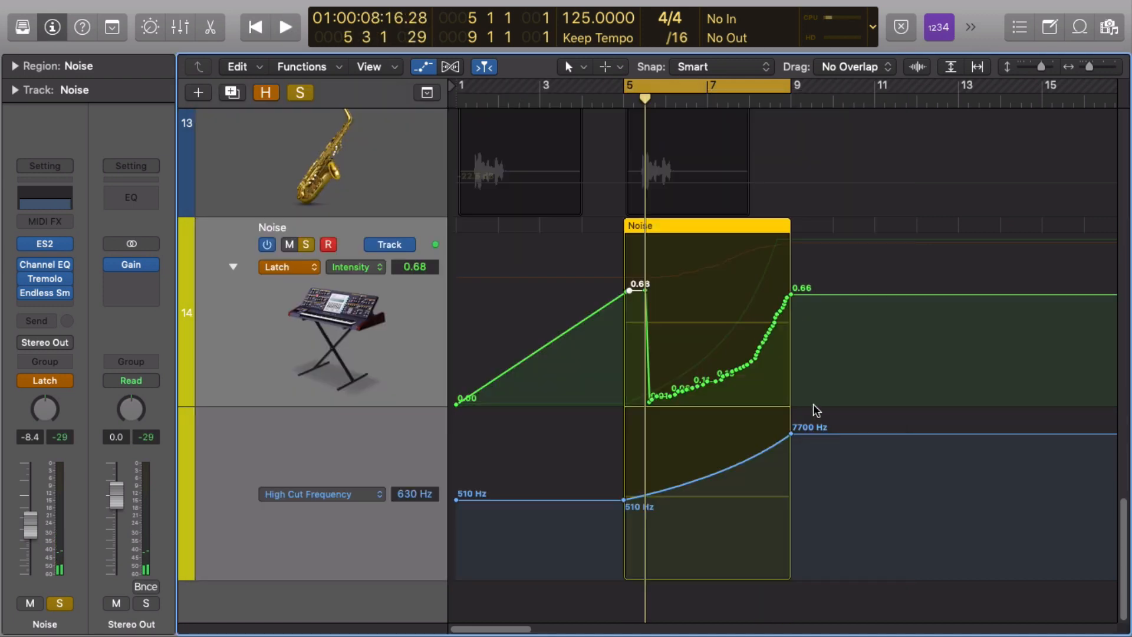
# Undo the Intensity overwrite at the start of the Noise region, comparing it once by redoing and undoing it again
pyautogui.press('super+z')
pyautogui.press('space')
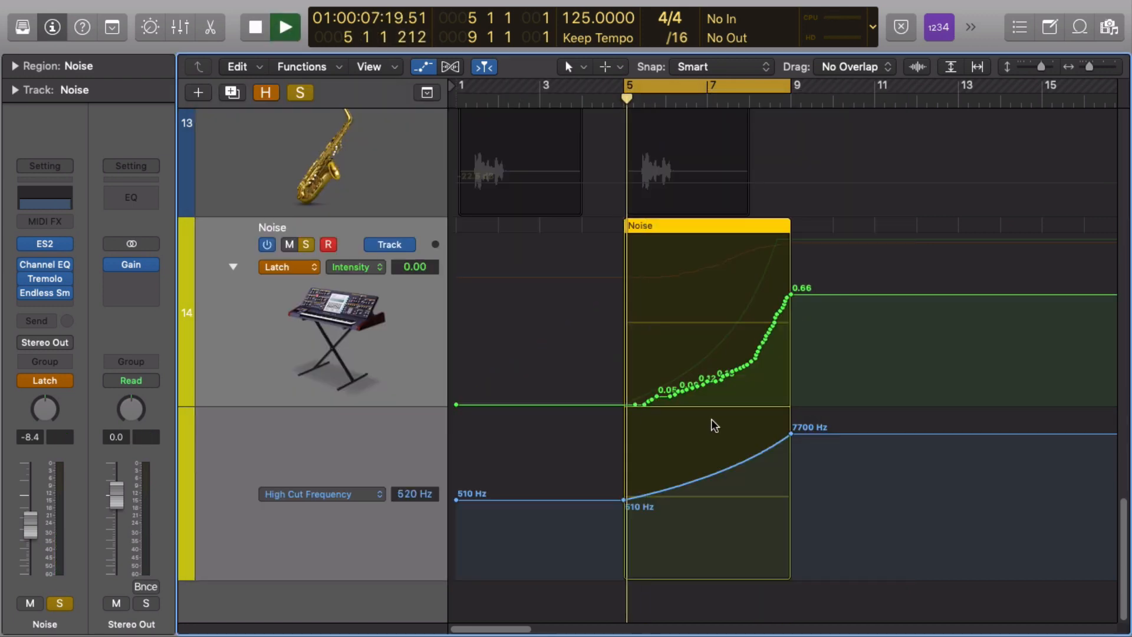
pyautogui.press('space')
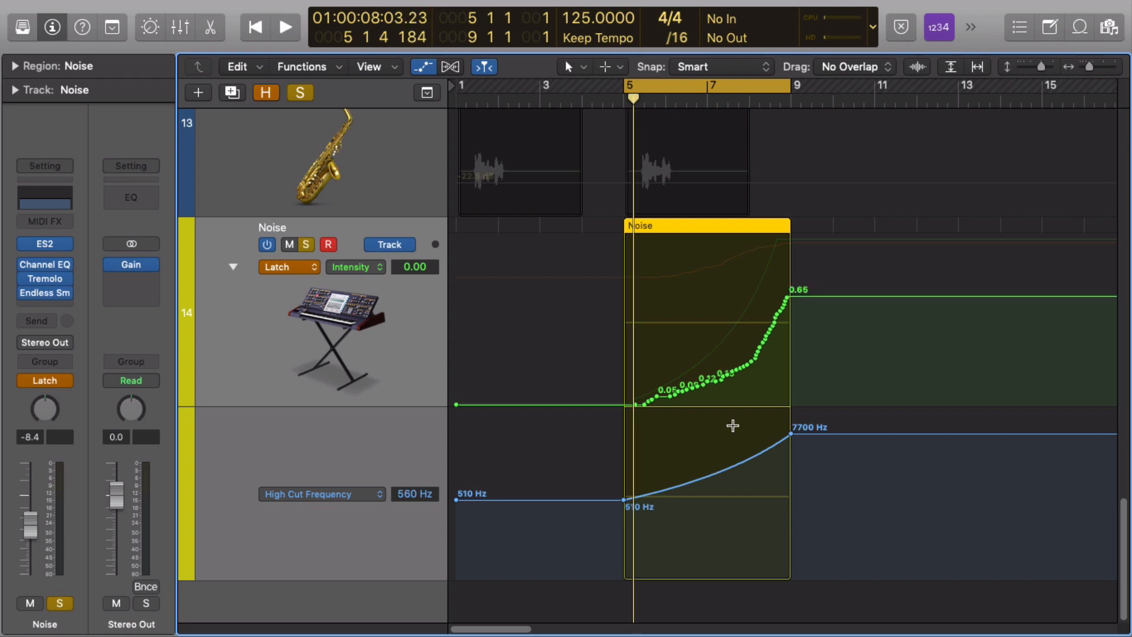
pyautogui.press('super+shift+z')
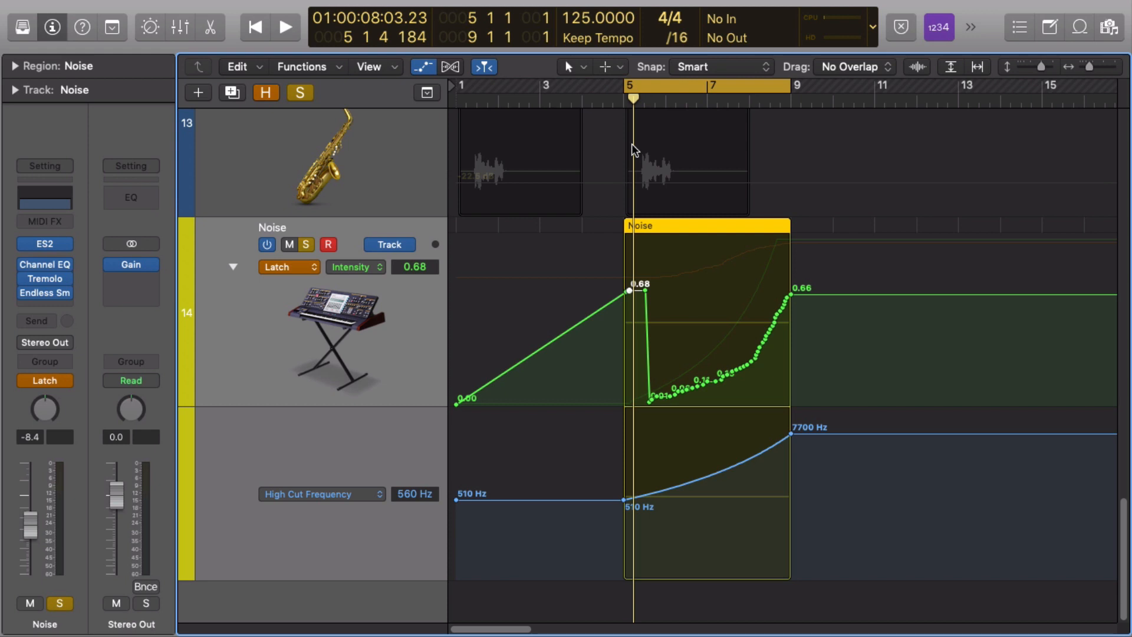
pyautogui.press('super+z')
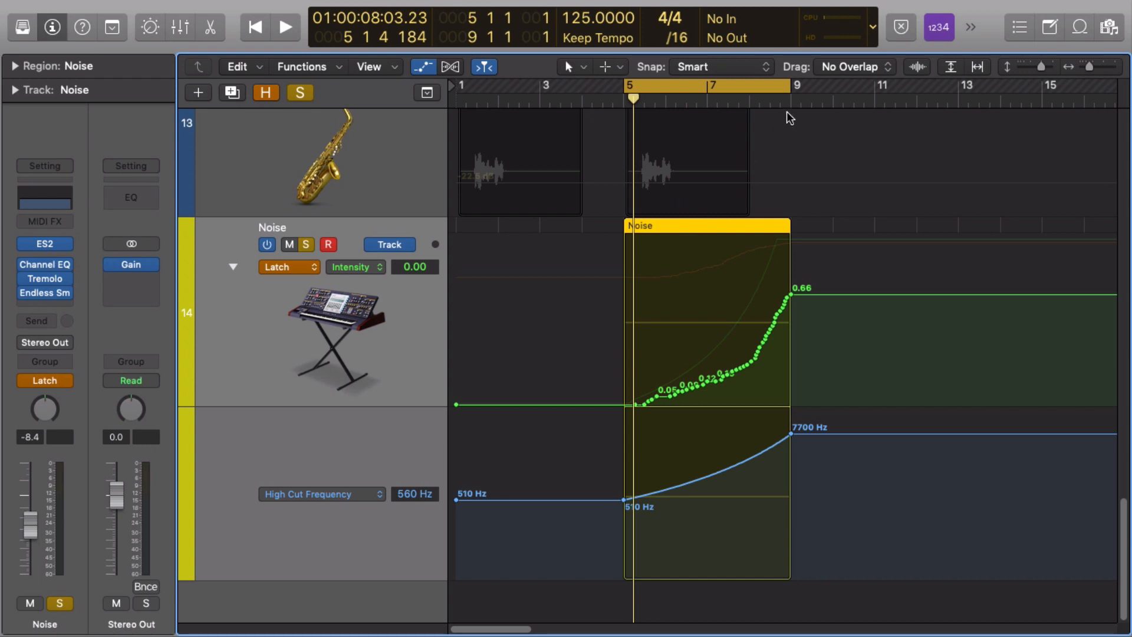
# Set the Noise track's automation mode to Read and play the transition past bar 9 with cycling off, then stop
pyautogui.click(65, 380)
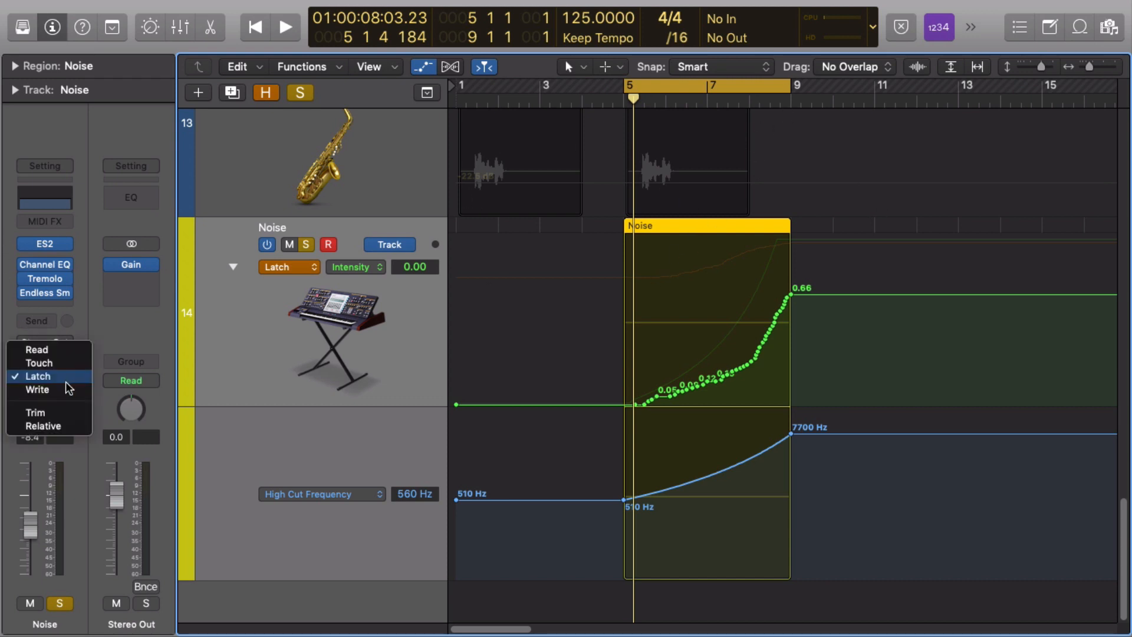
pyautogui.click(62, 352)
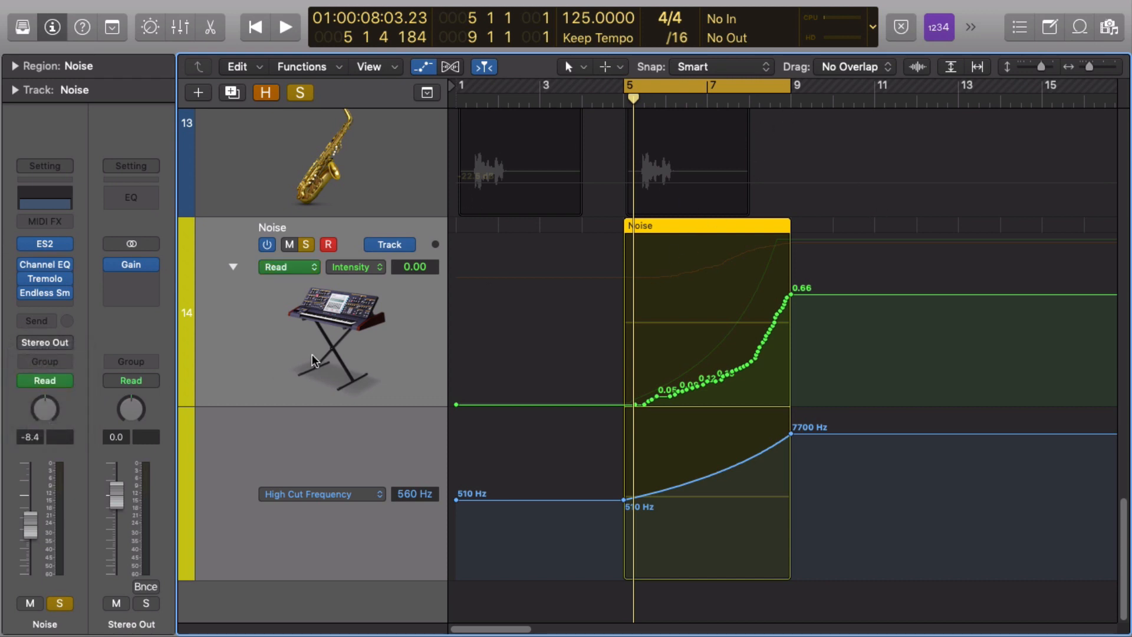
pyautogui.press('space')
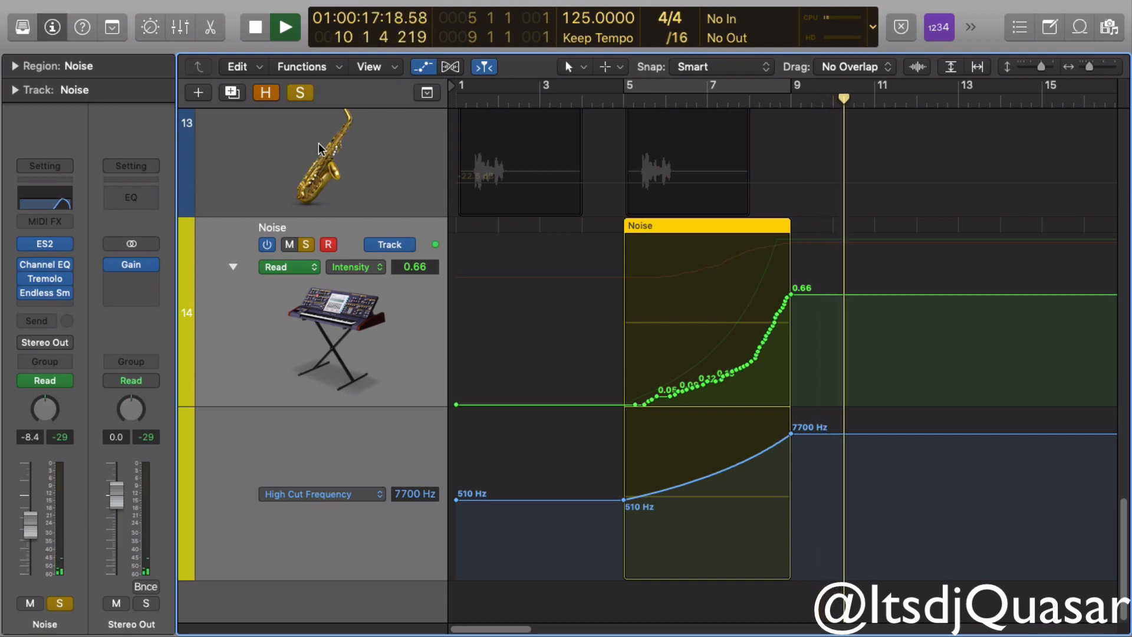
pyautogui.press('space')
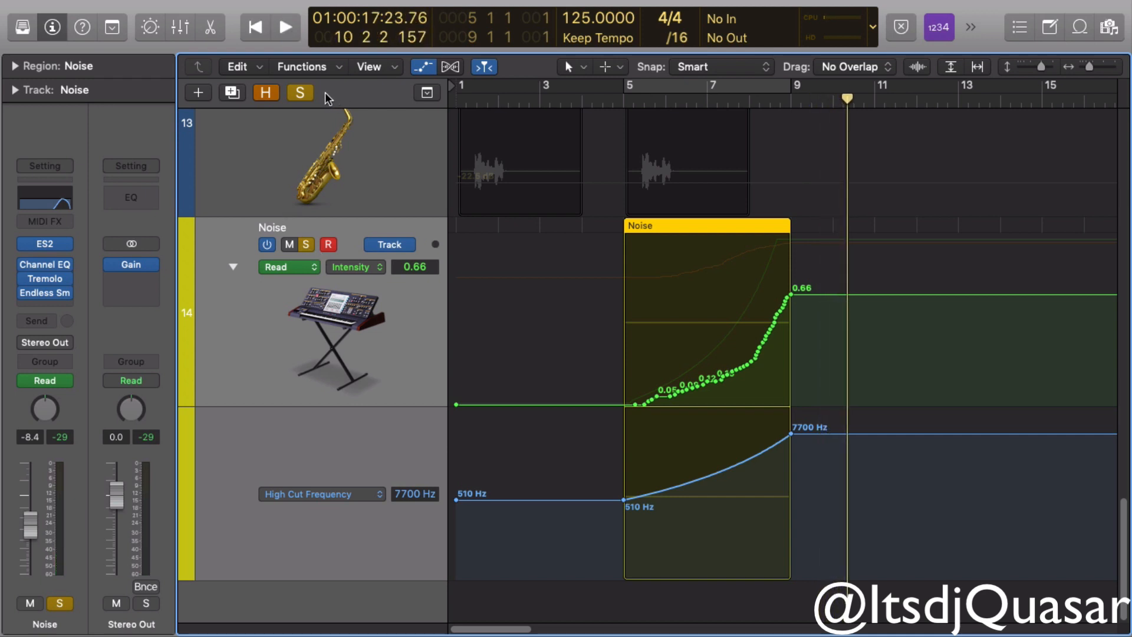